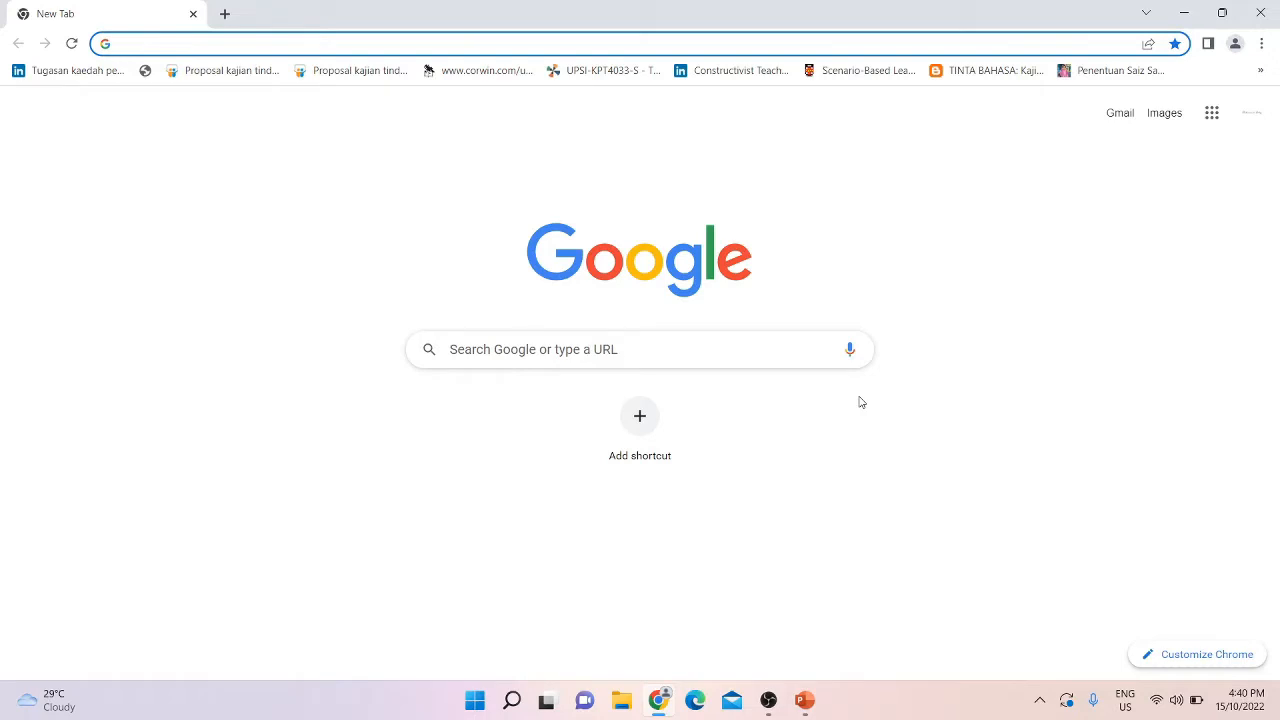
Search the web for moe-dl and open the Login - Google Sites result
text(mo)
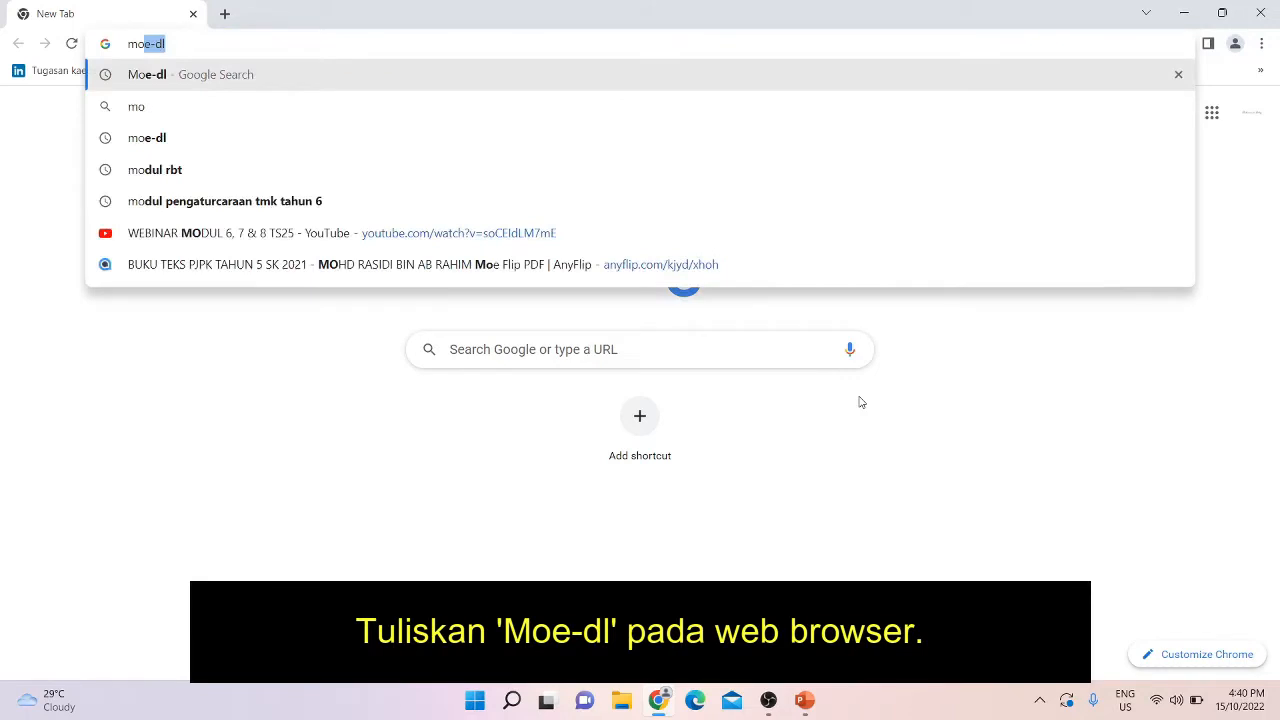
text(e-dl)
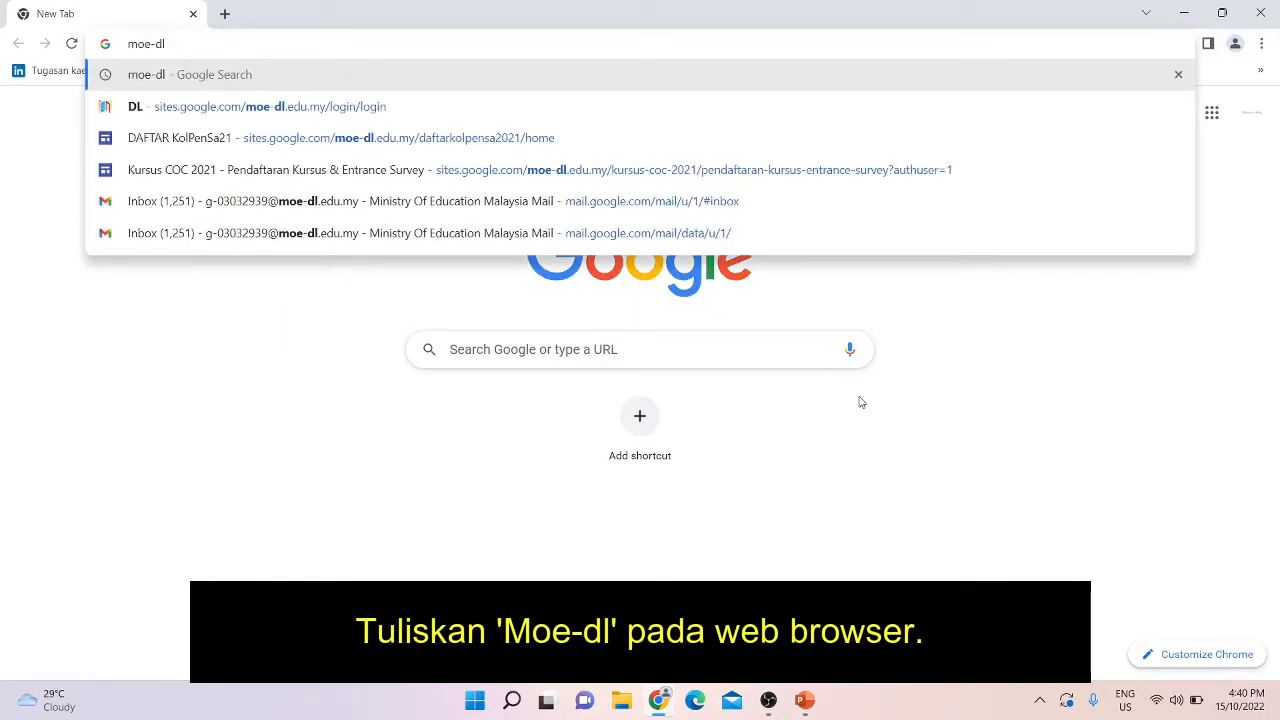
key(Return)
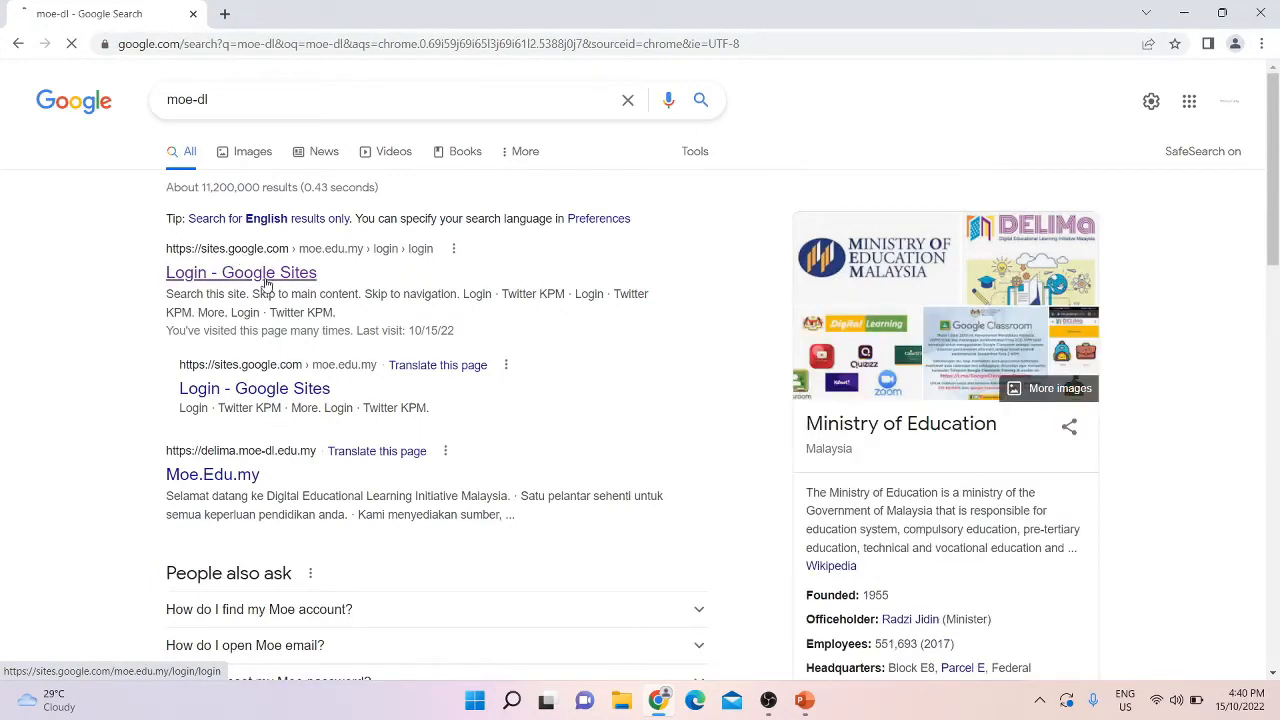
click(265, 284)
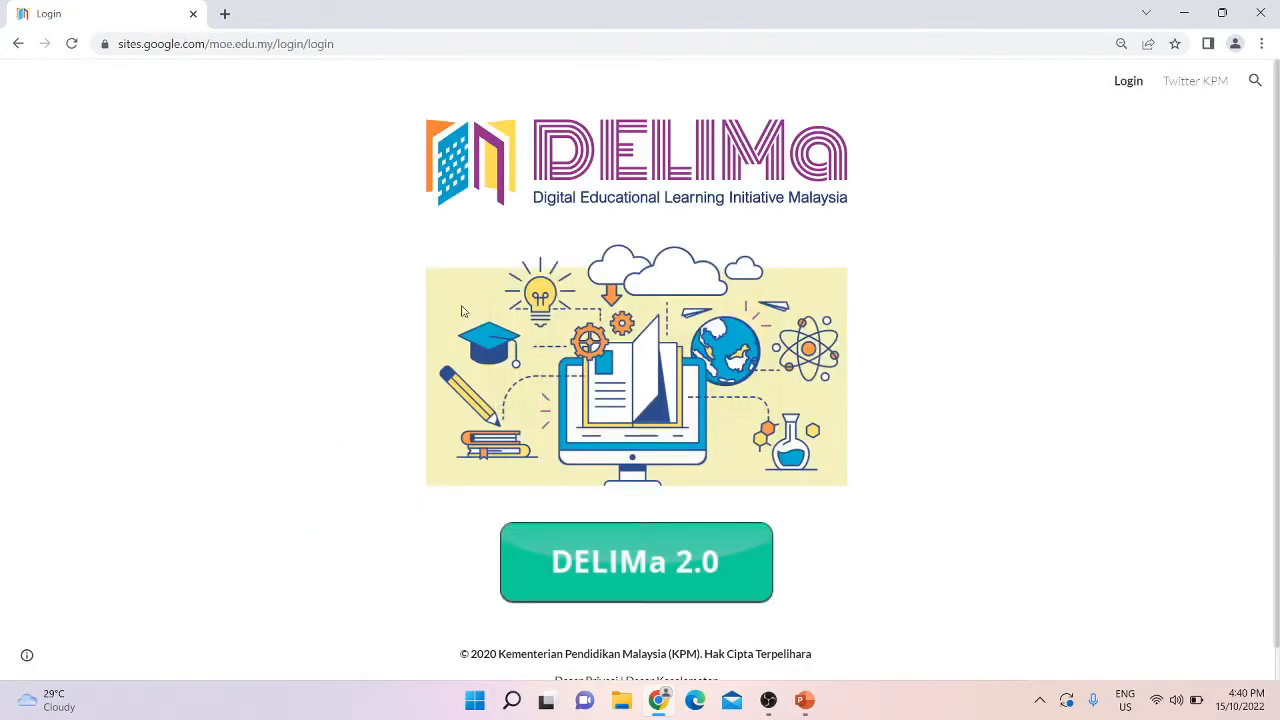
Go to DELIMa 2.0 from the login page and log in to the teacher dashboard
scroll(957, 503, down, 1)
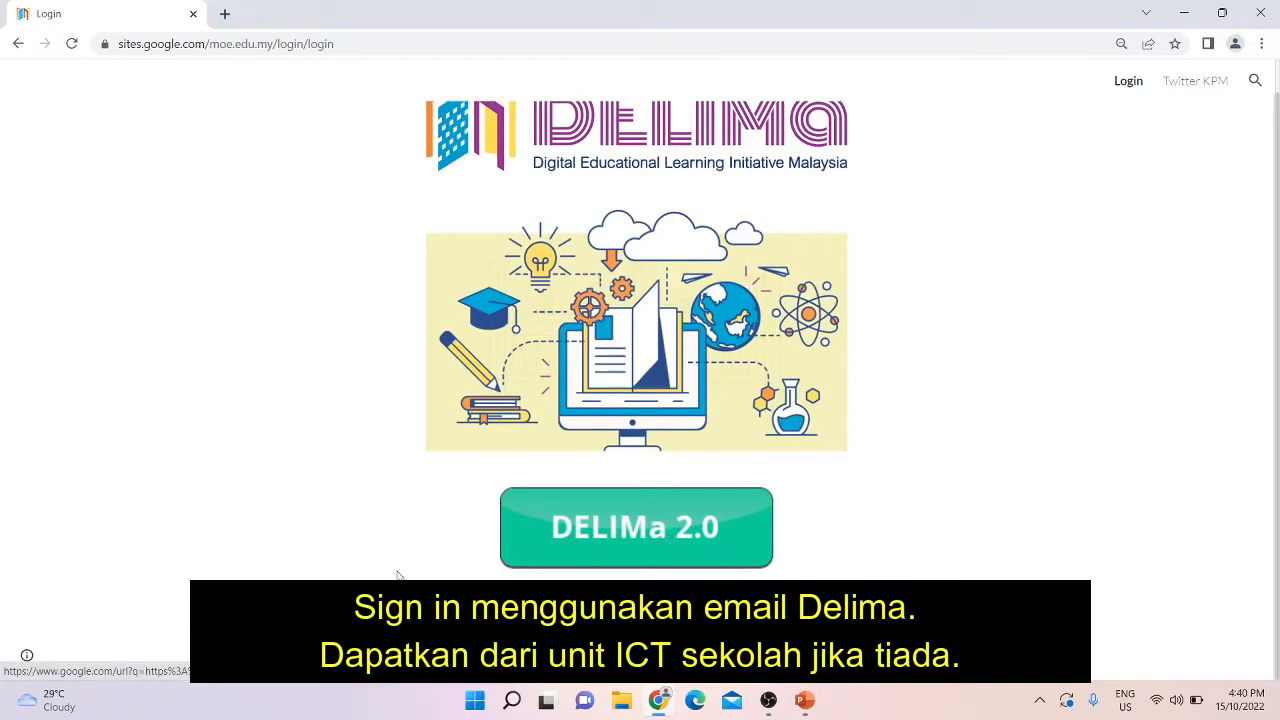
click(718, 526)
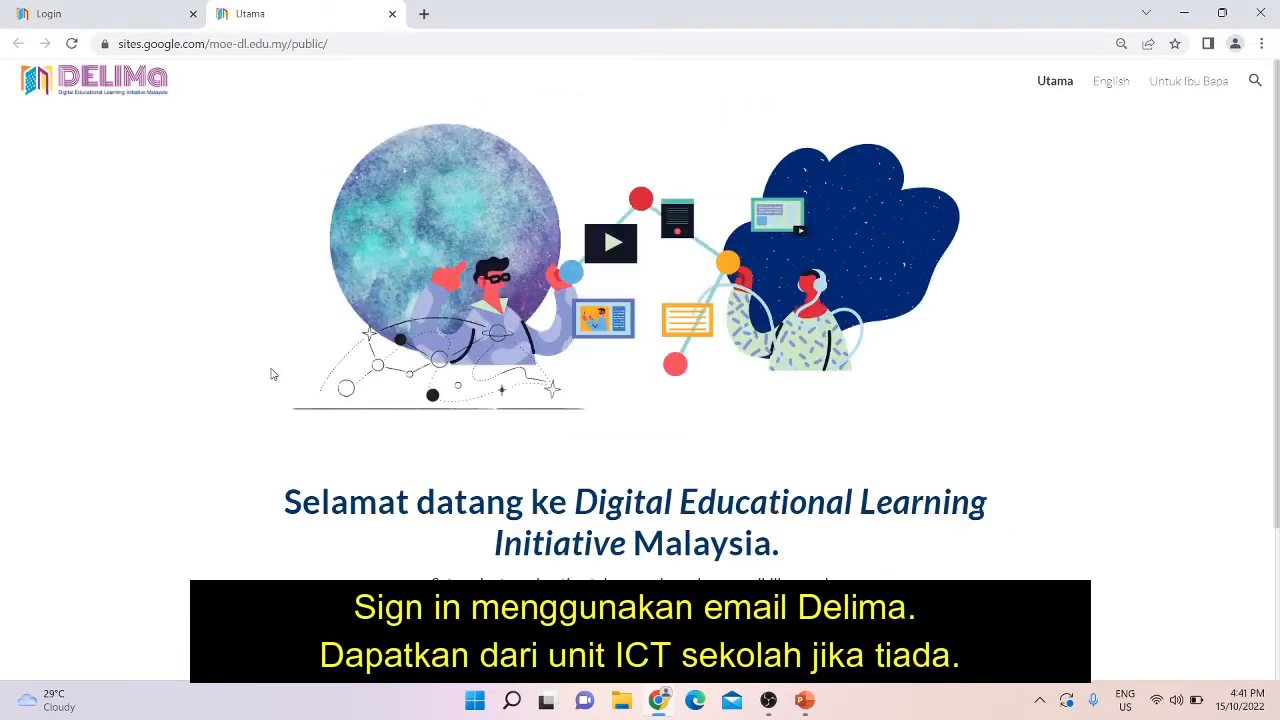
scroll(270, 374, down, 2)
scroll(271, 372, up, 2)
scroll(272, 374, down, 2)
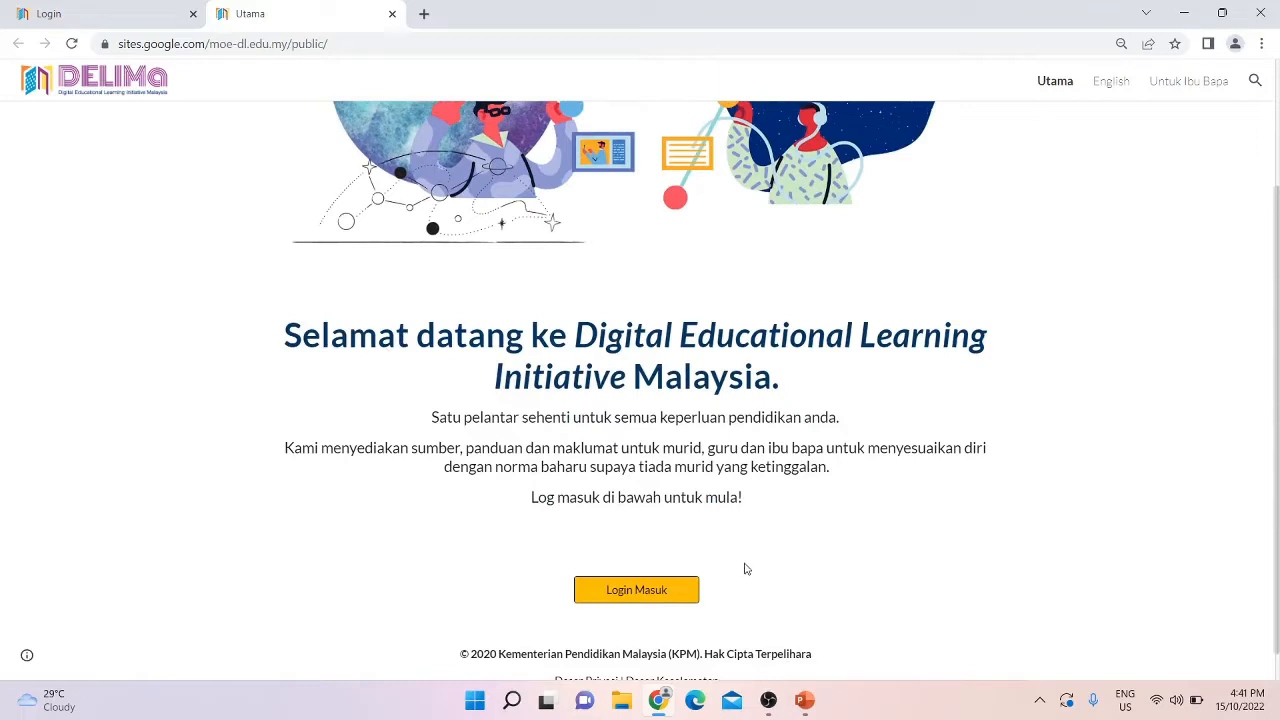
click(638, 592)
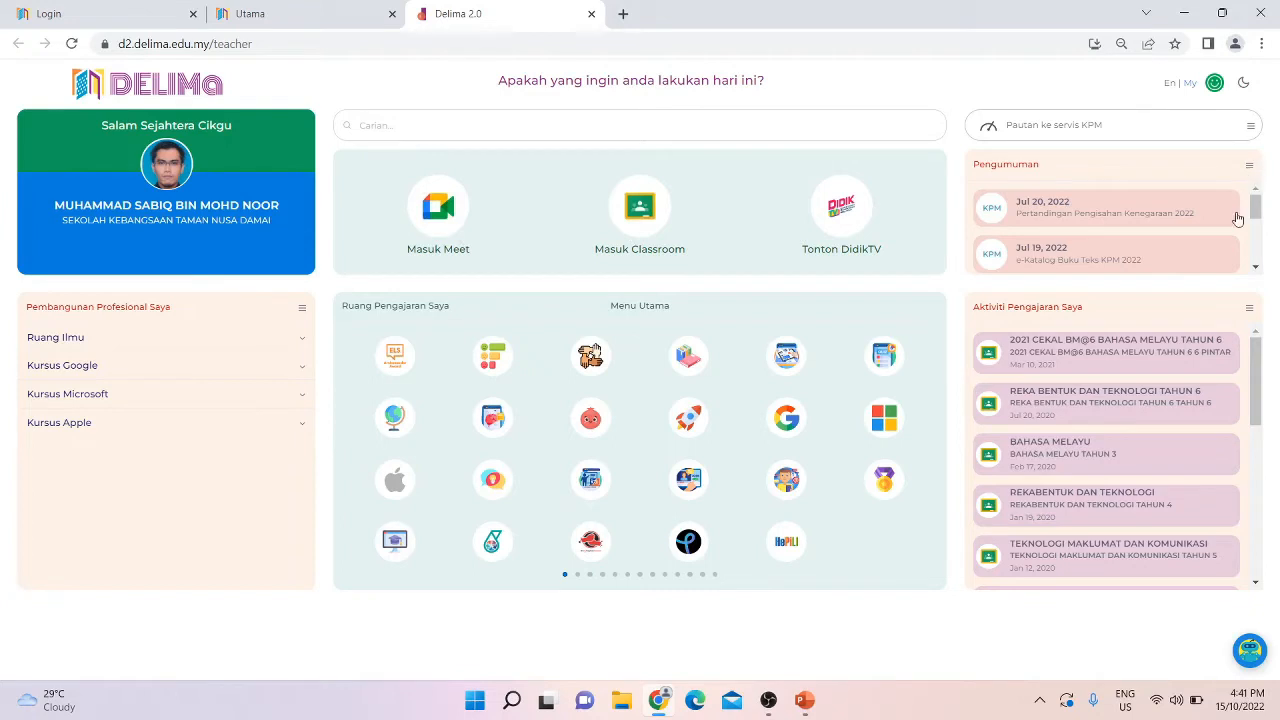
Look through the Pengumuman announcements and the Aktiviti Pengajaran Saya list on the dashboard
scroll(1237, 216, down, 5)
scroll(1198, 244, up, 1)
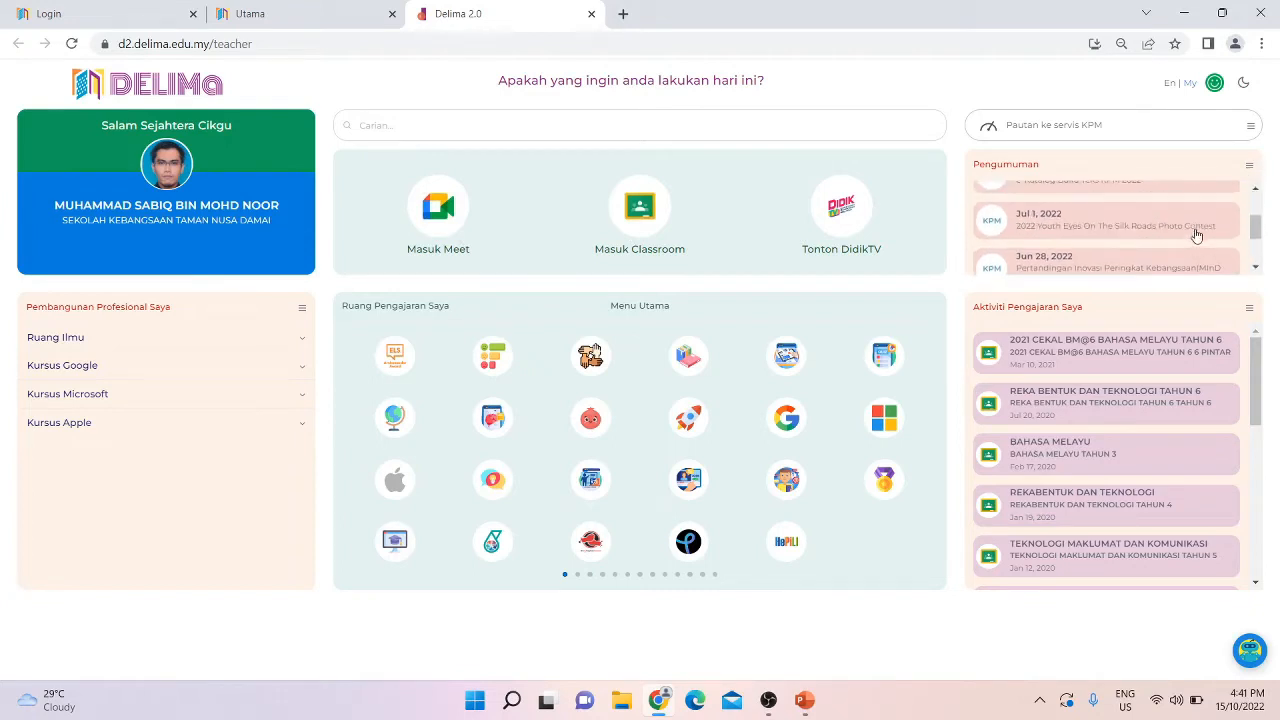
scroll(1198, 244, down, 1)
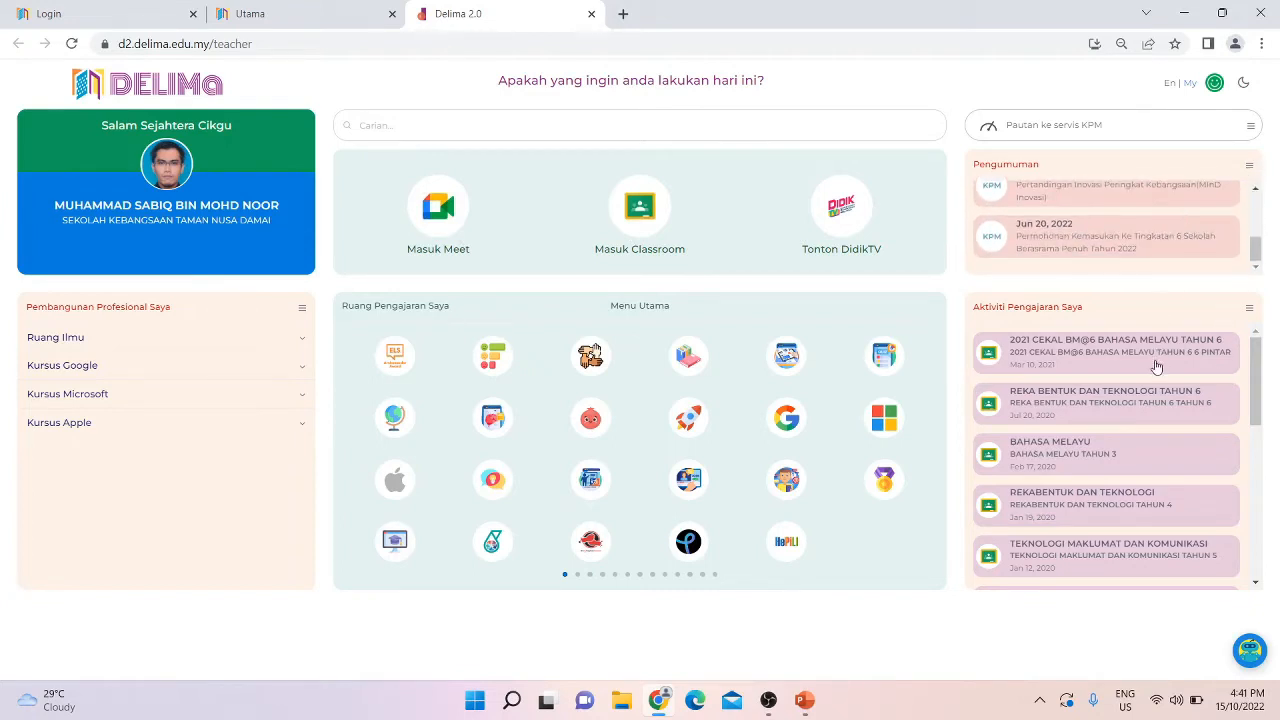
scroll(1155, 368, down, 1)
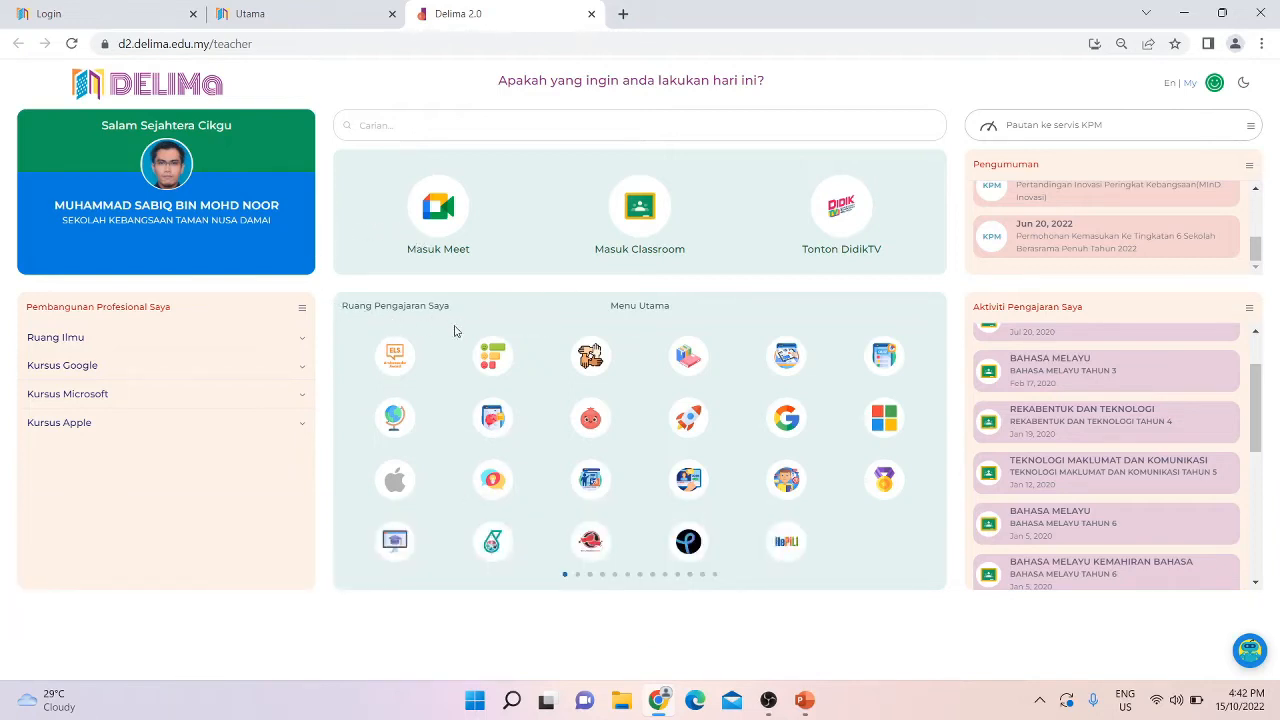
Page through the teaching space to Other Apps and open Quizizz
click(577, 575)
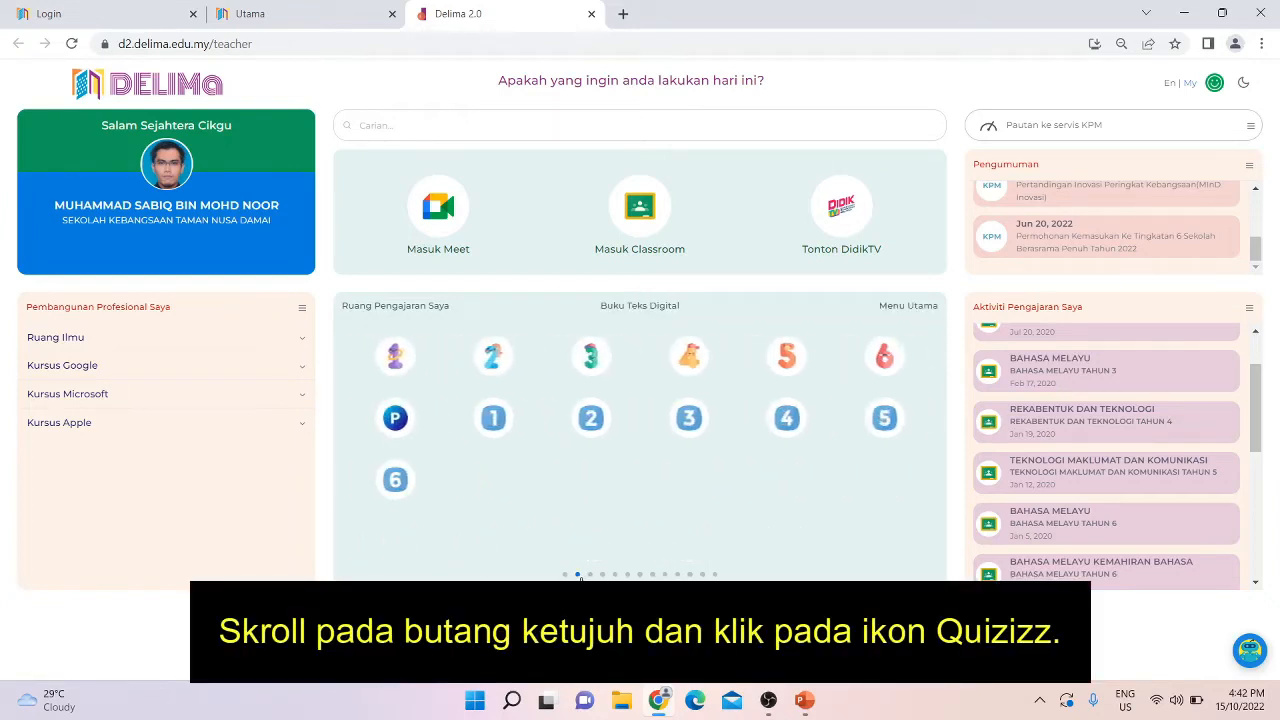
click(590, 575)
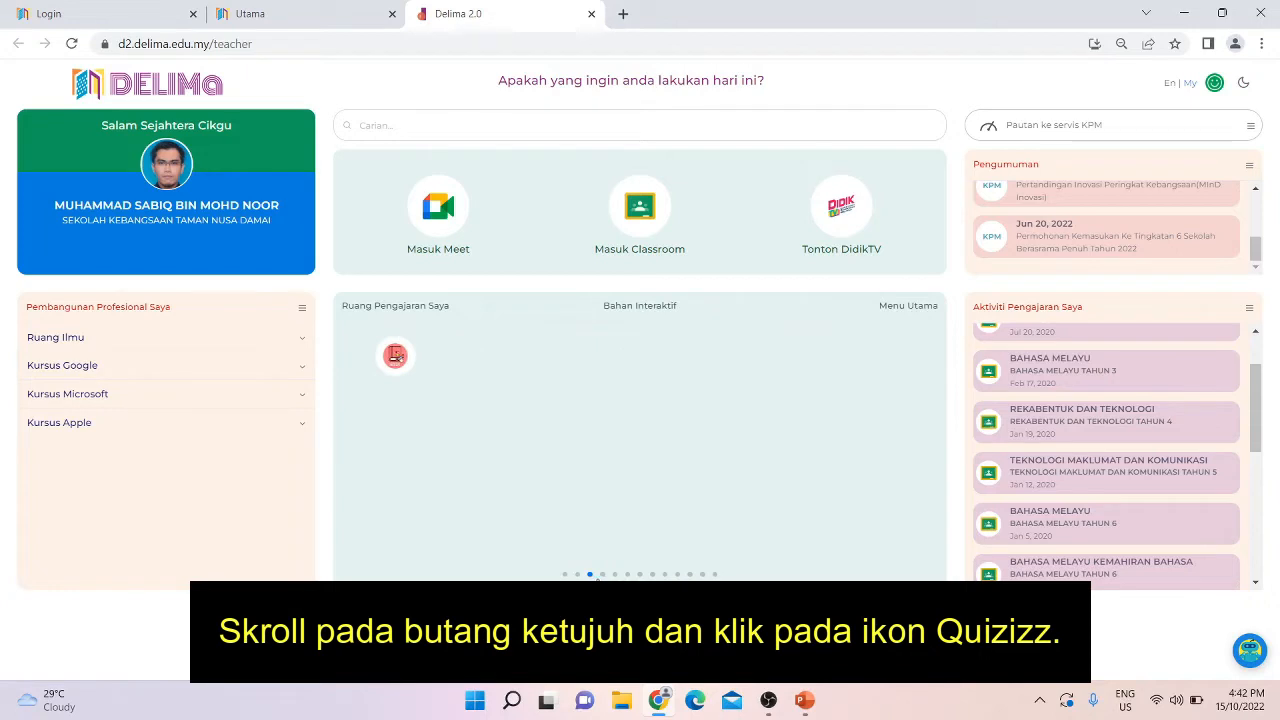
click(603, 577)
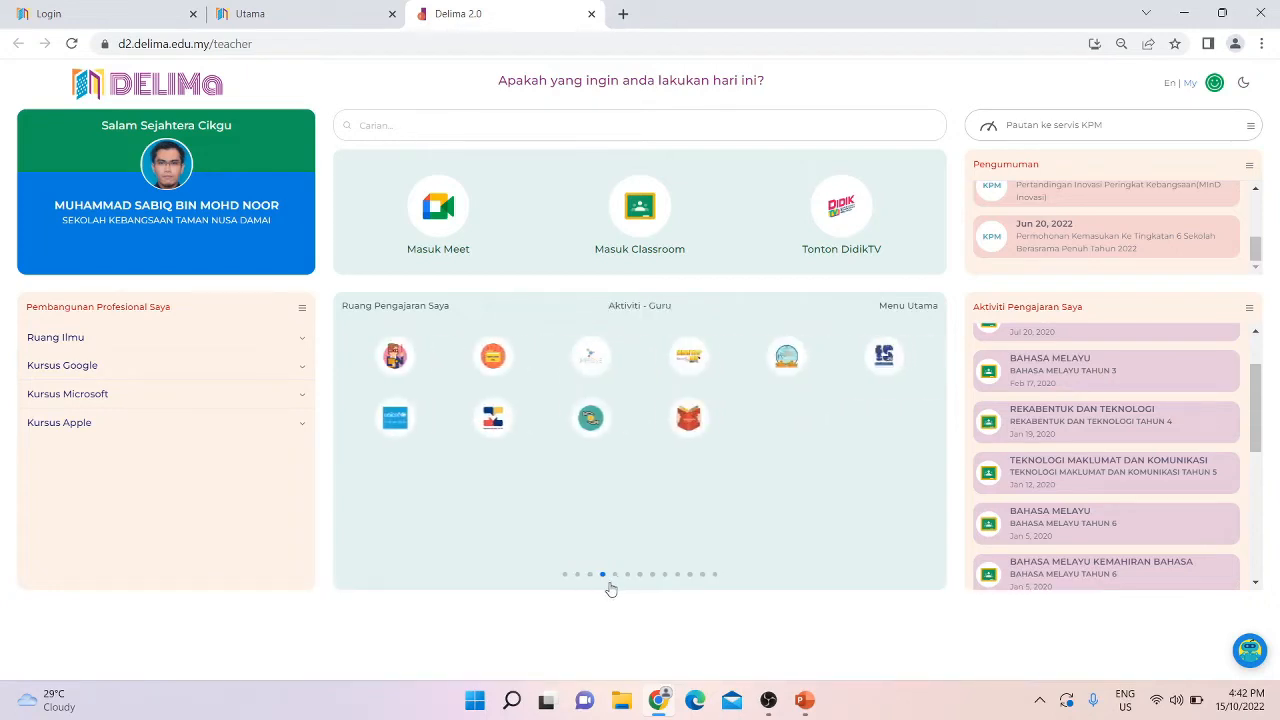
click(615, 577)
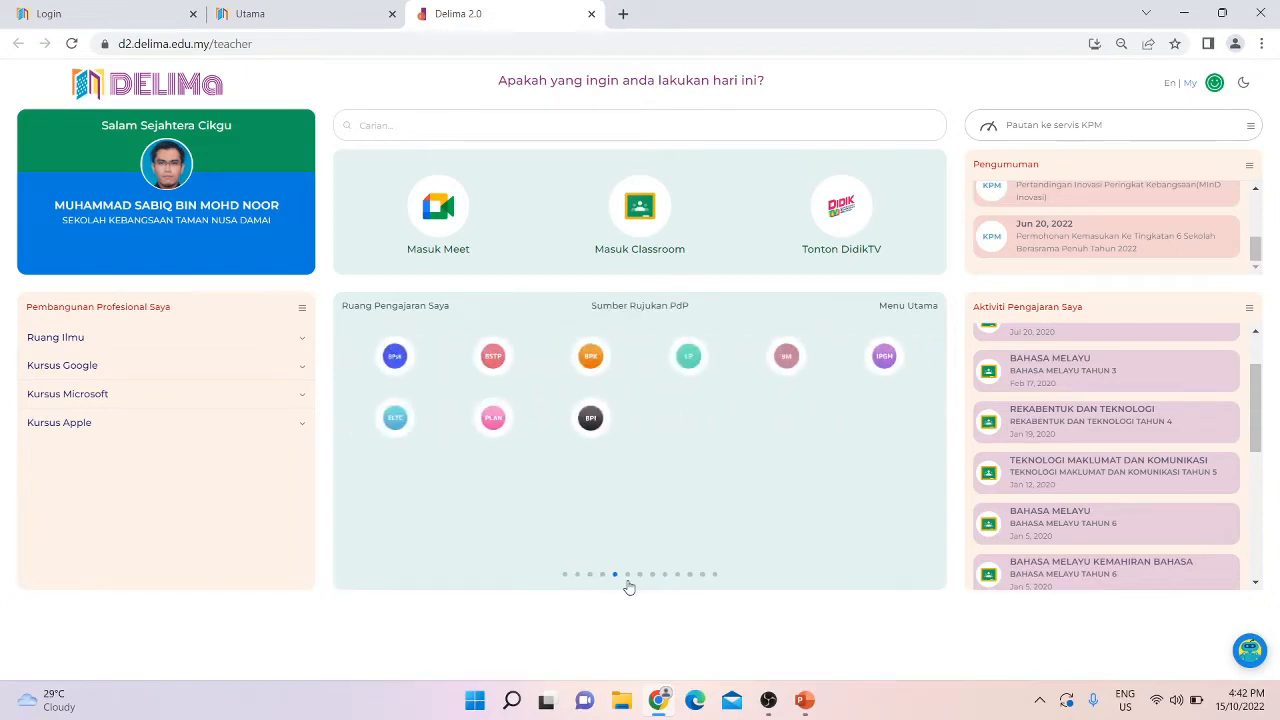
click(628, 580)
click(640, 579)
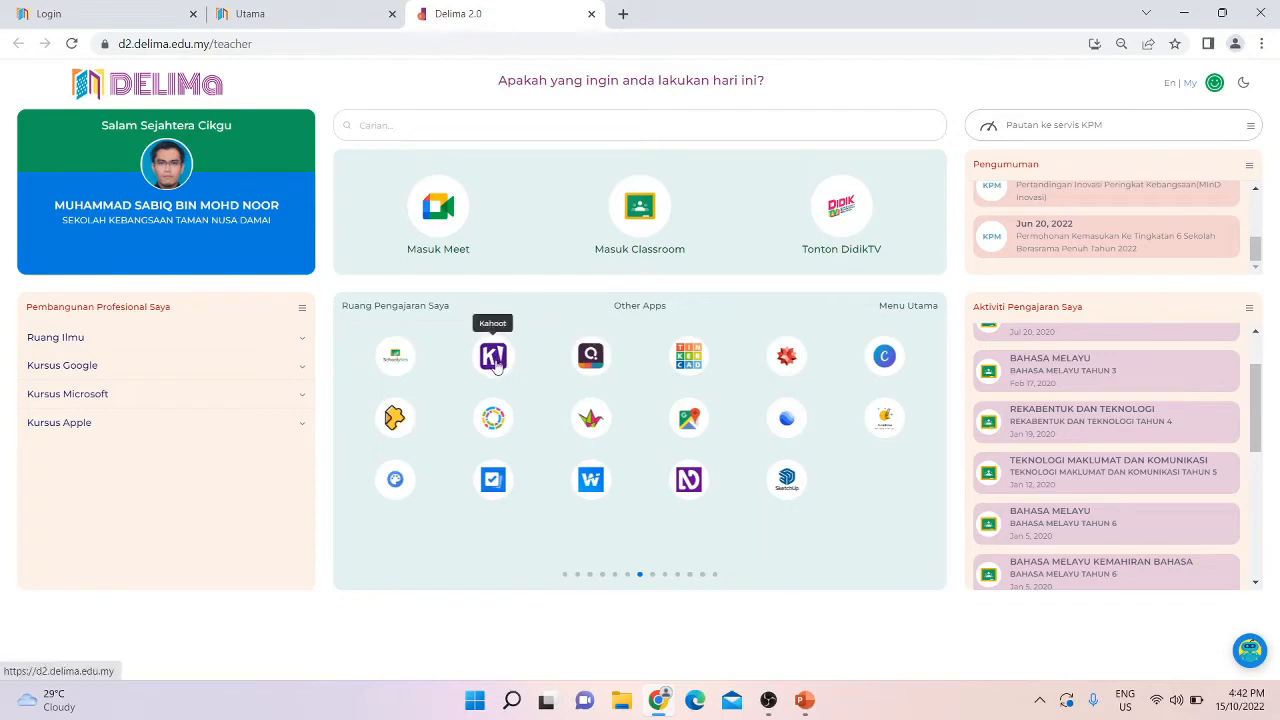
click(594, 357)
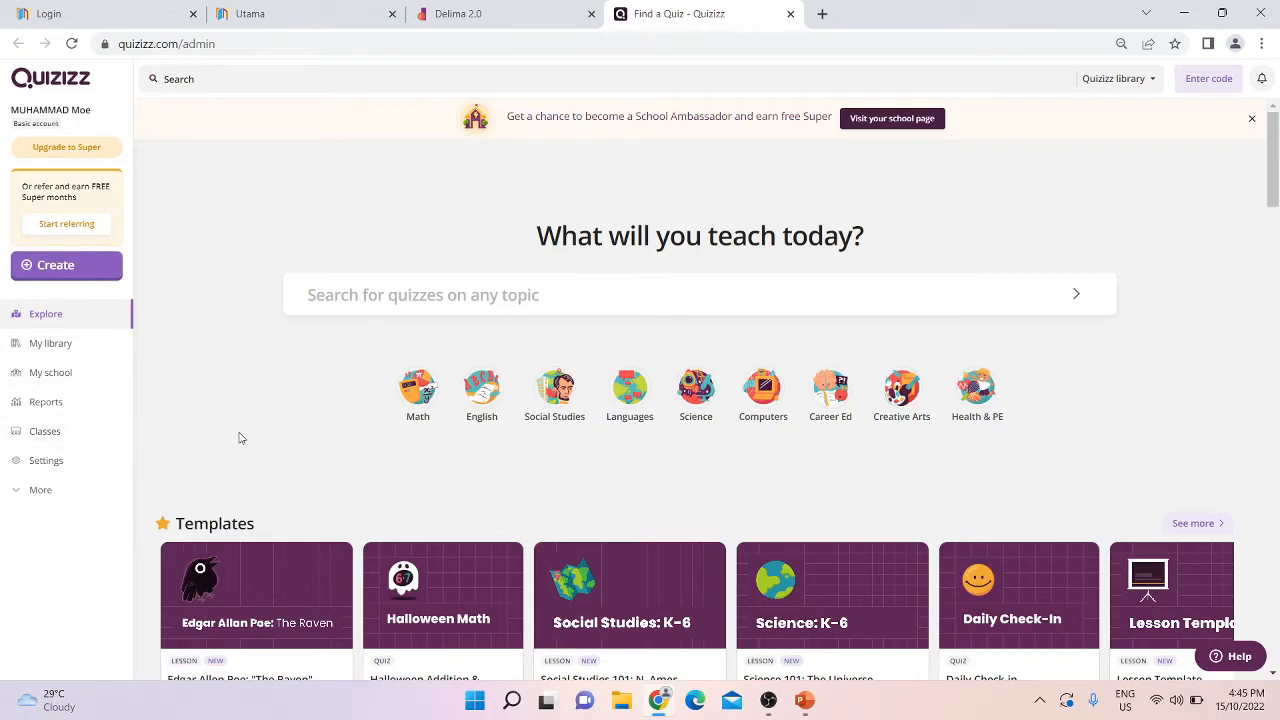
Start creating a new Quizizz activity and choose Quiz as its type
scroll(247, 427, down, 3)
scroll(247, 427, down, 1)
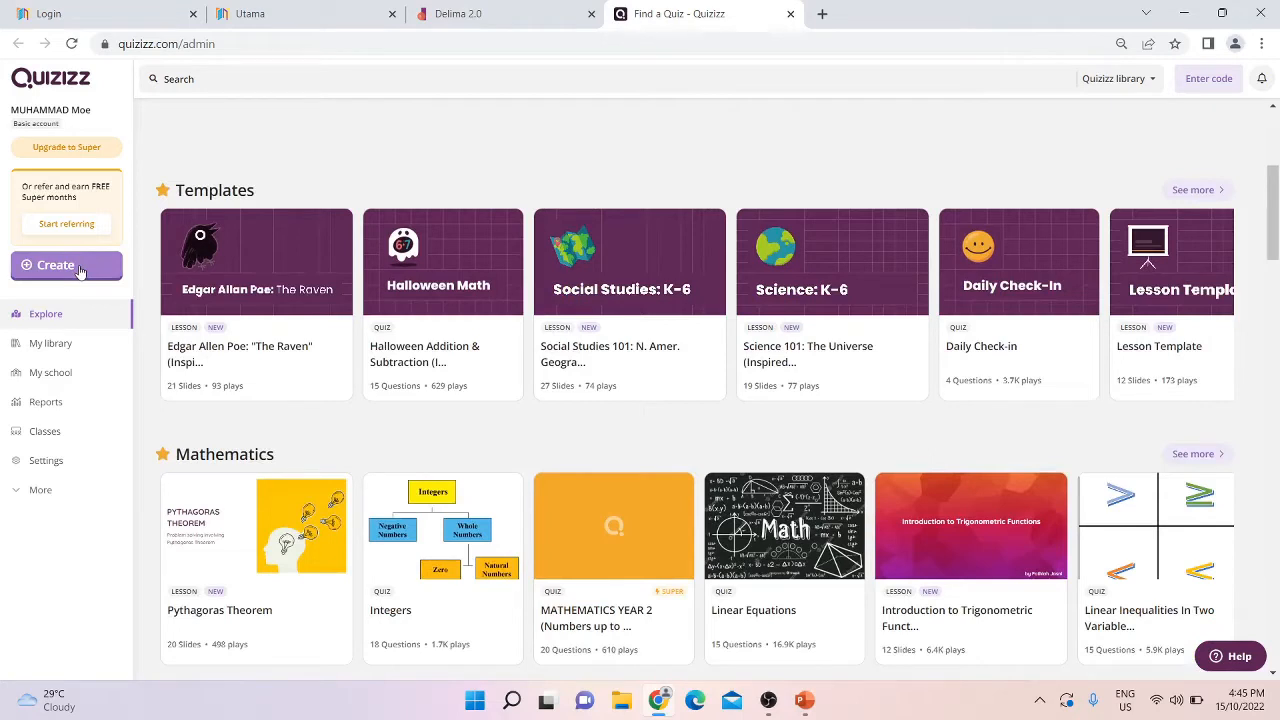
scroll(115, 103, up, 3)
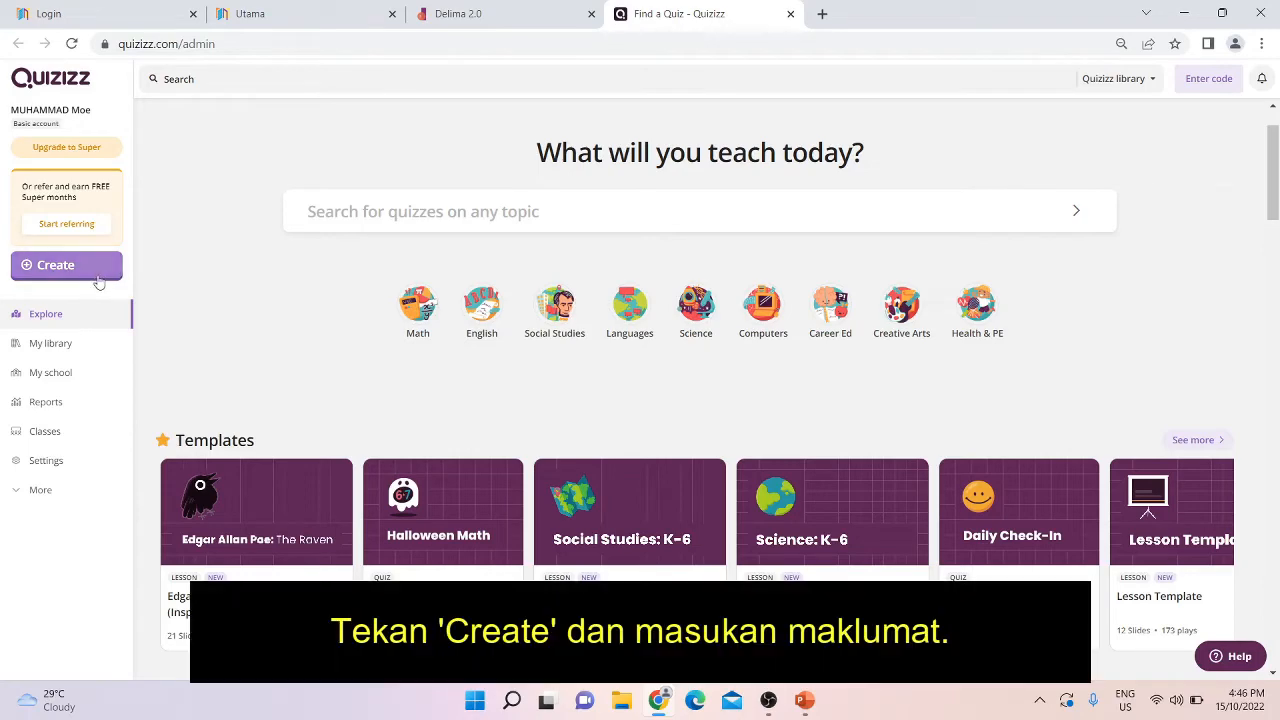
click(84, 275)
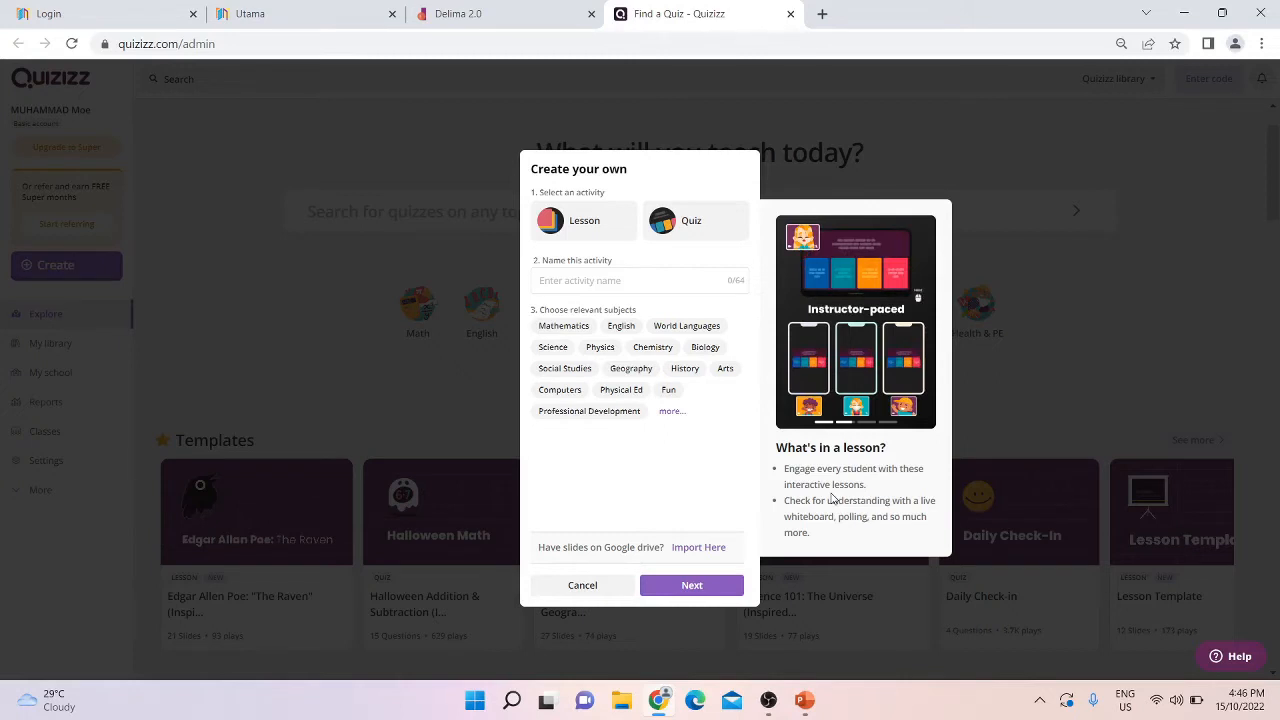
click(689, 235)
Name the new quiz "RBT TAHUN 5: PERTANIAN"
click(665, 290)
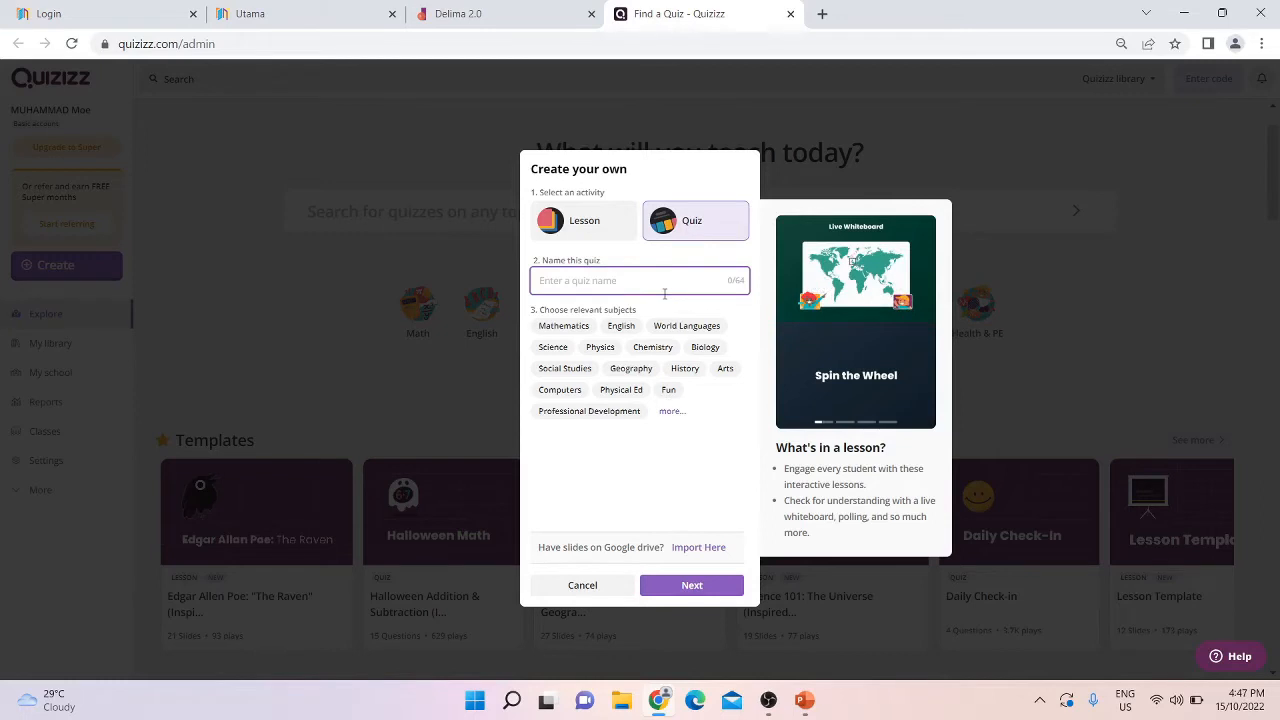
text(RBT TAHU)
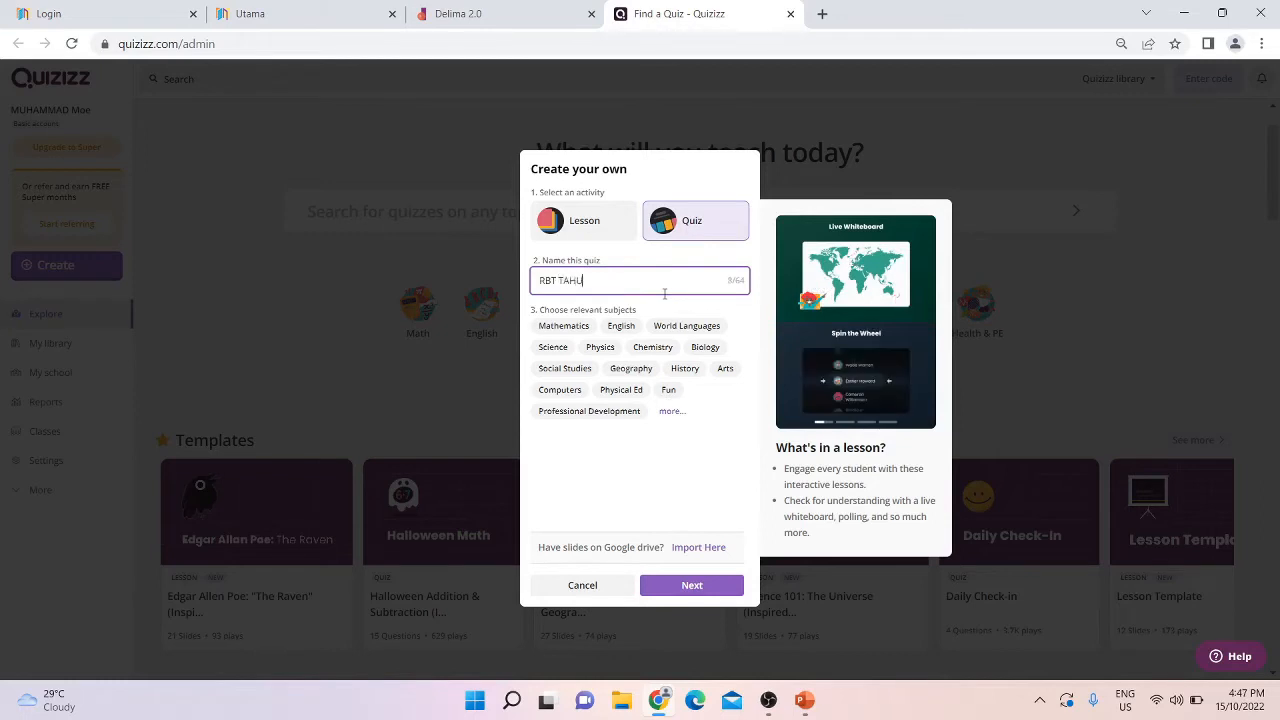
text(N 5: PENGA)
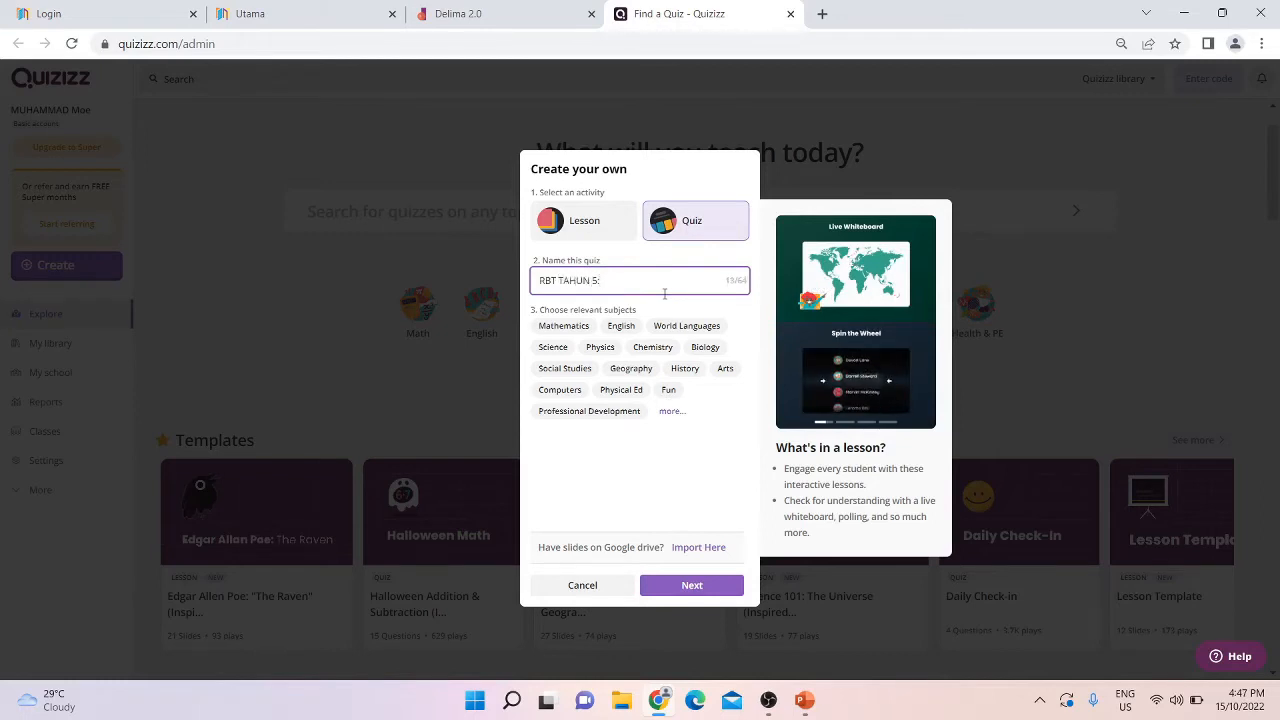
key(BackSpace)
key(BackSpace)
key(BackSpace)
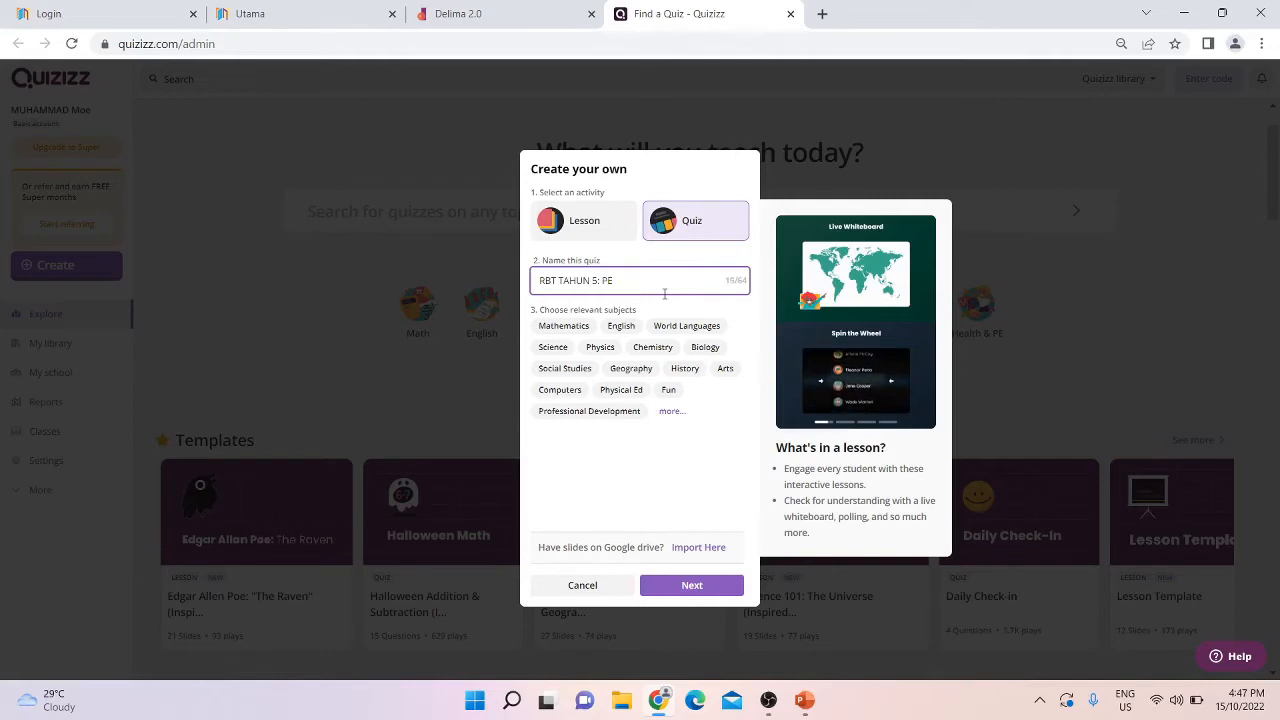
text(RTANIAN)
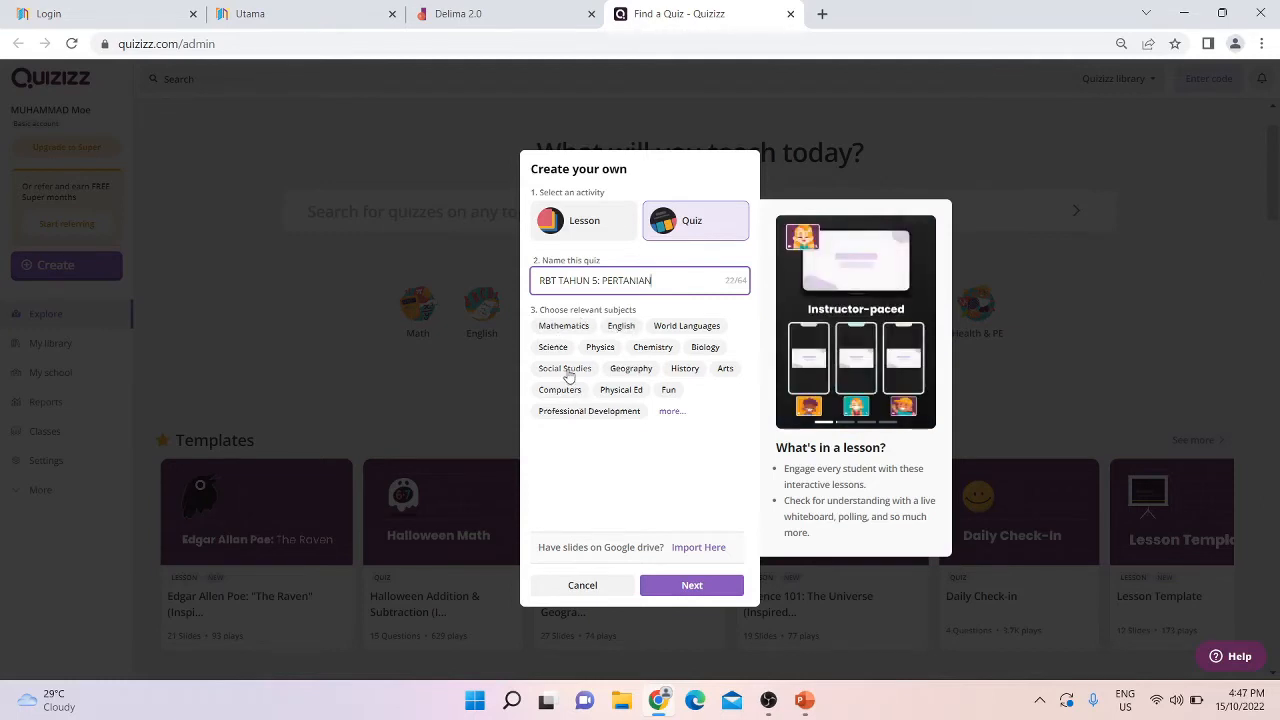
Choose Education from the full subject list and continue to the quiz editor
click(671, 411)
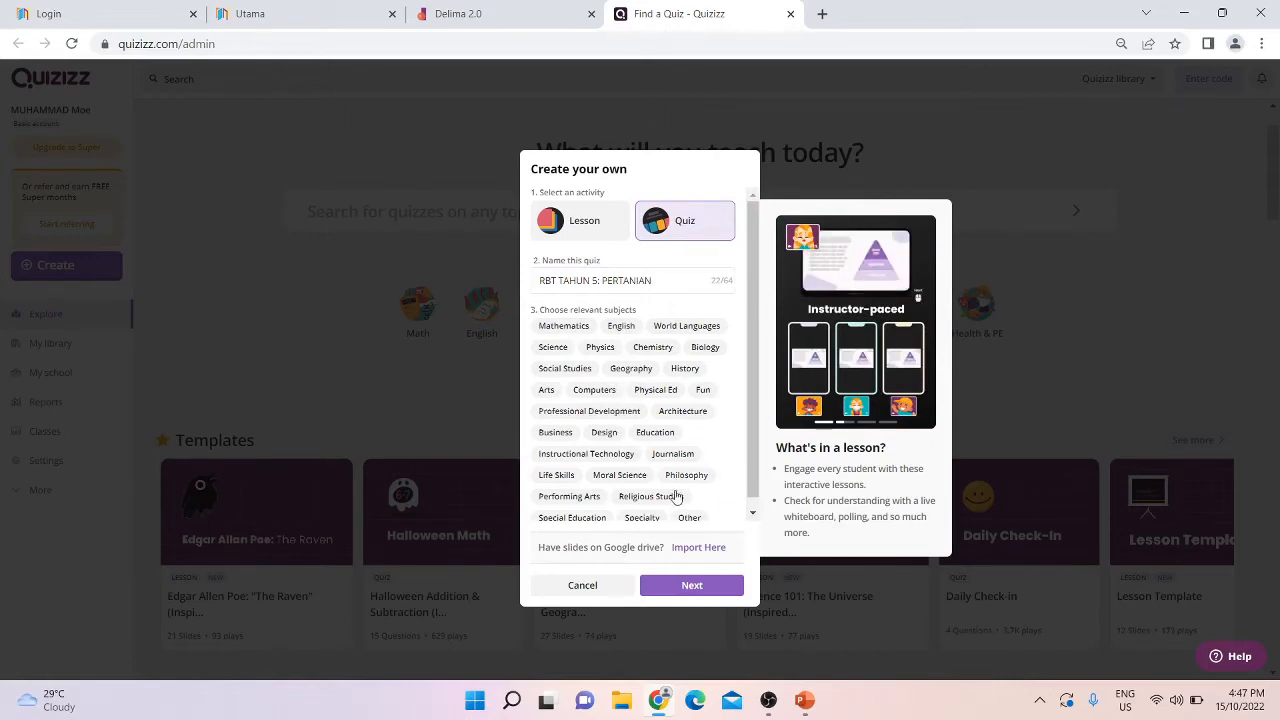
scroll(674, 492, down, 1)
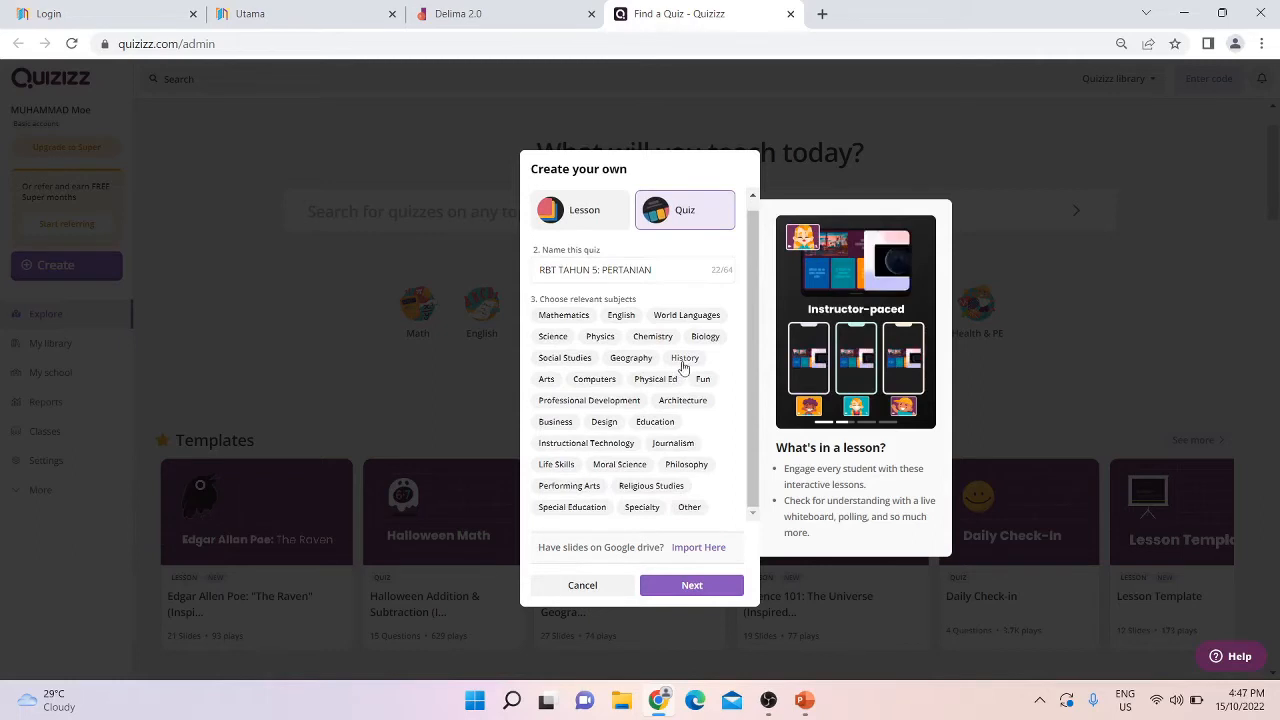
click(649, 424)
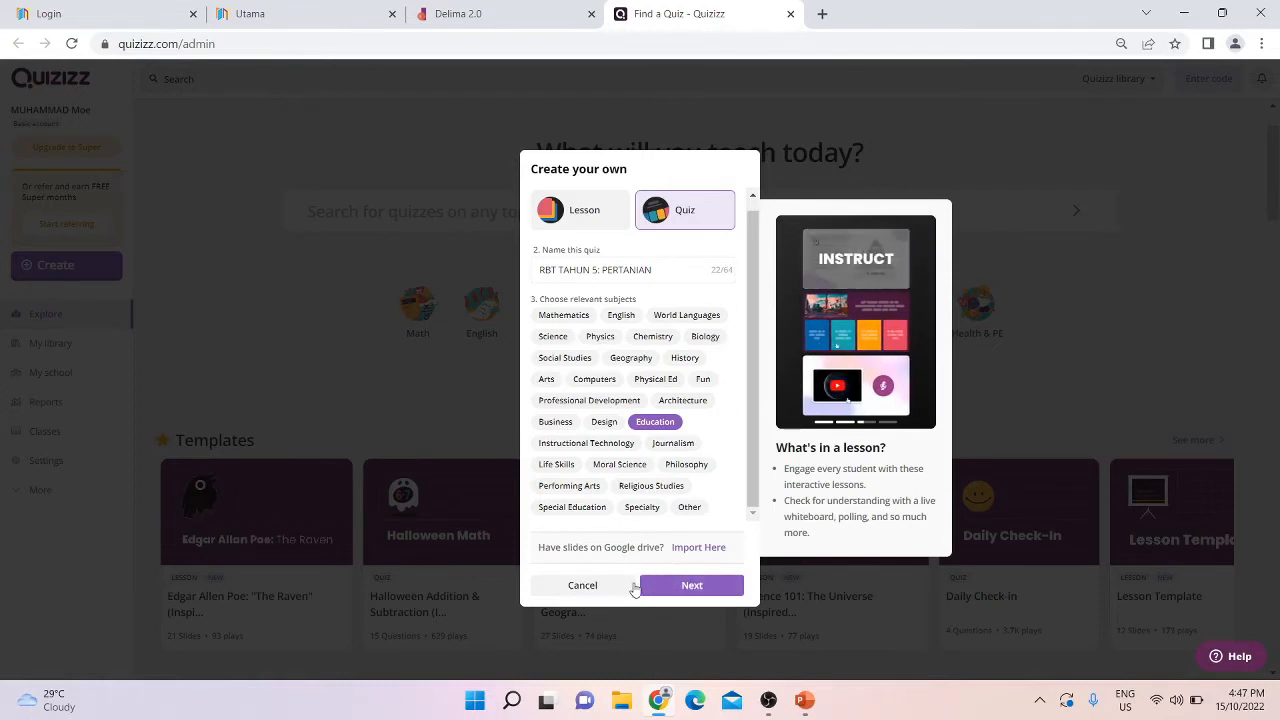
click(703, 590)
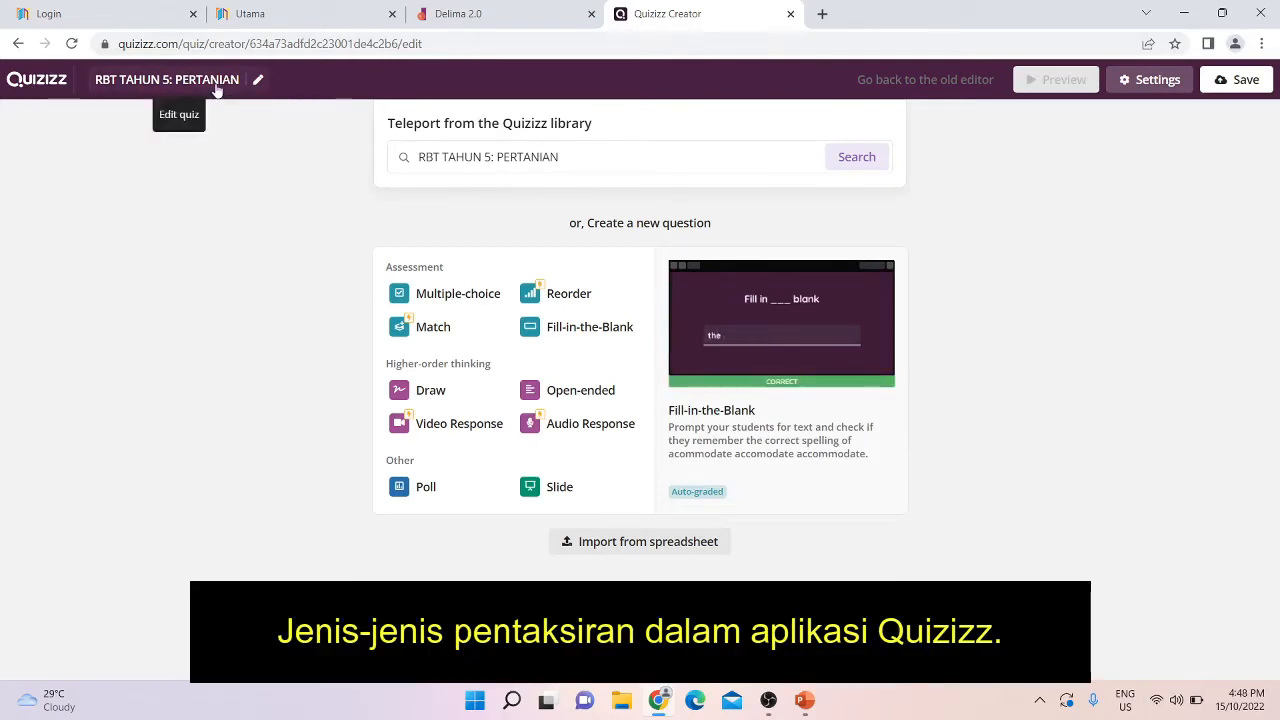
Check the quiz name and subject details without changing them, and add a new multiple-choice question
click(215, 88)
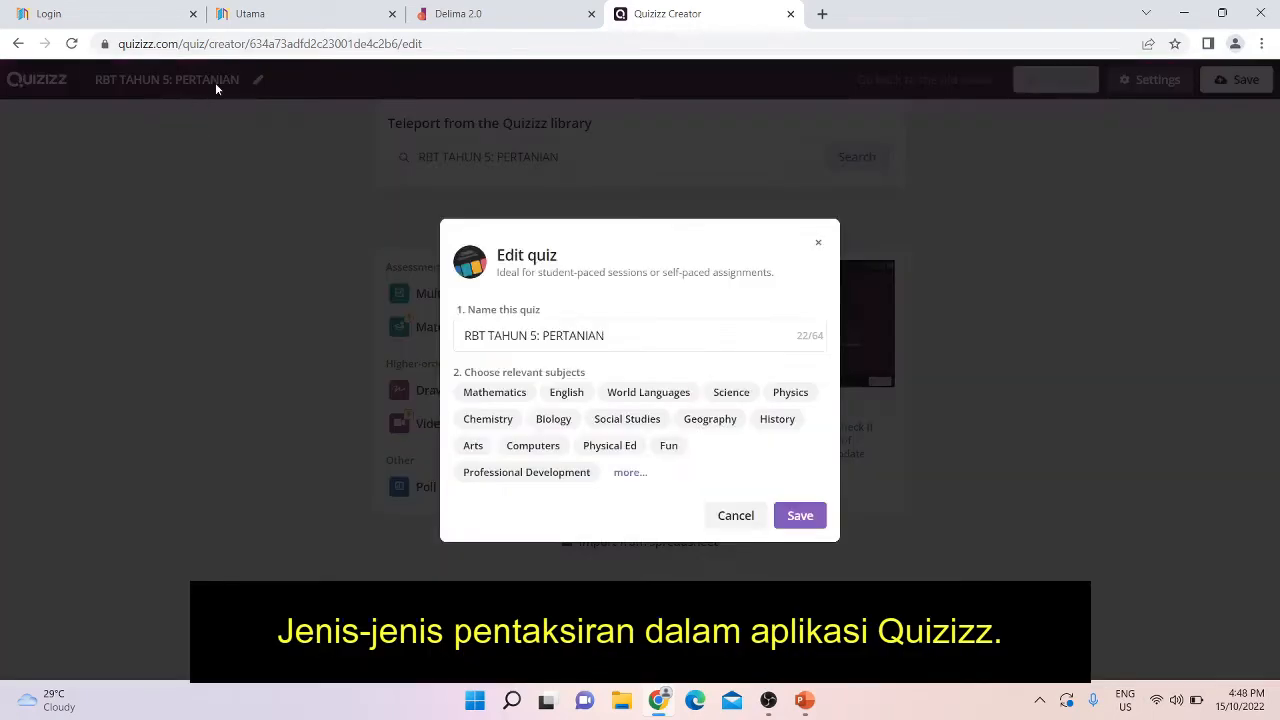
click(818, 242)
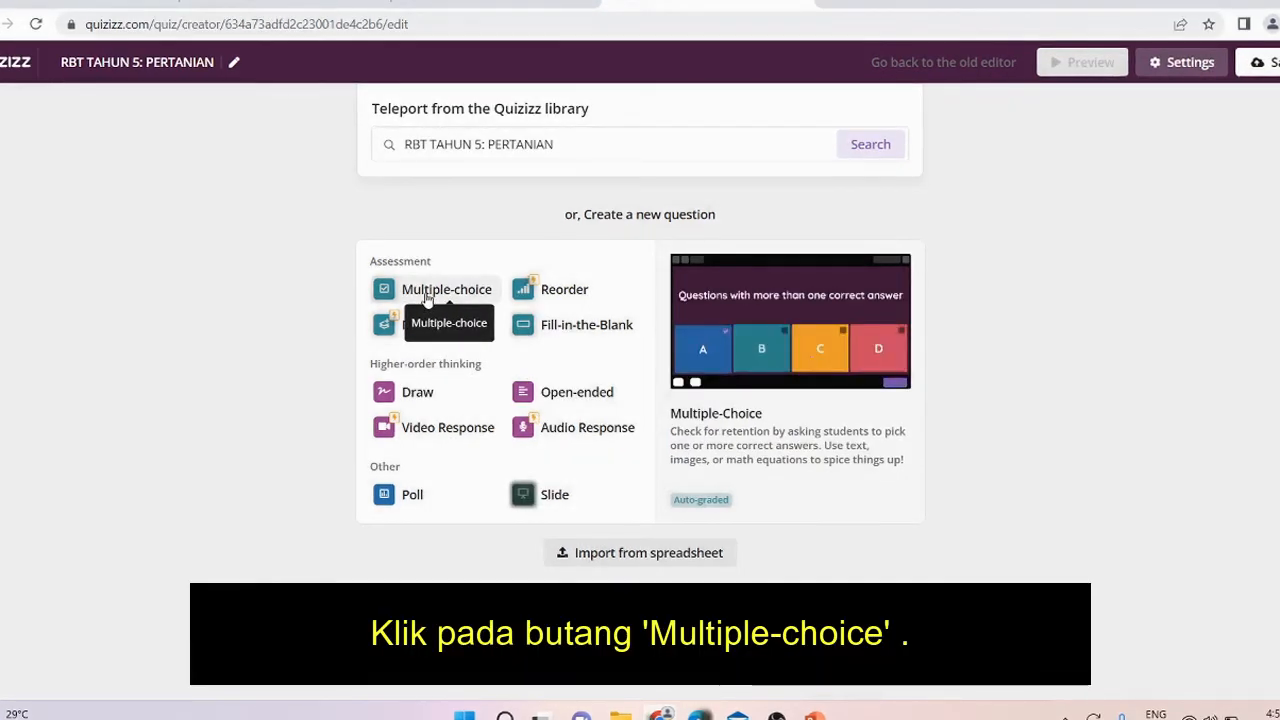
click(424, 296)
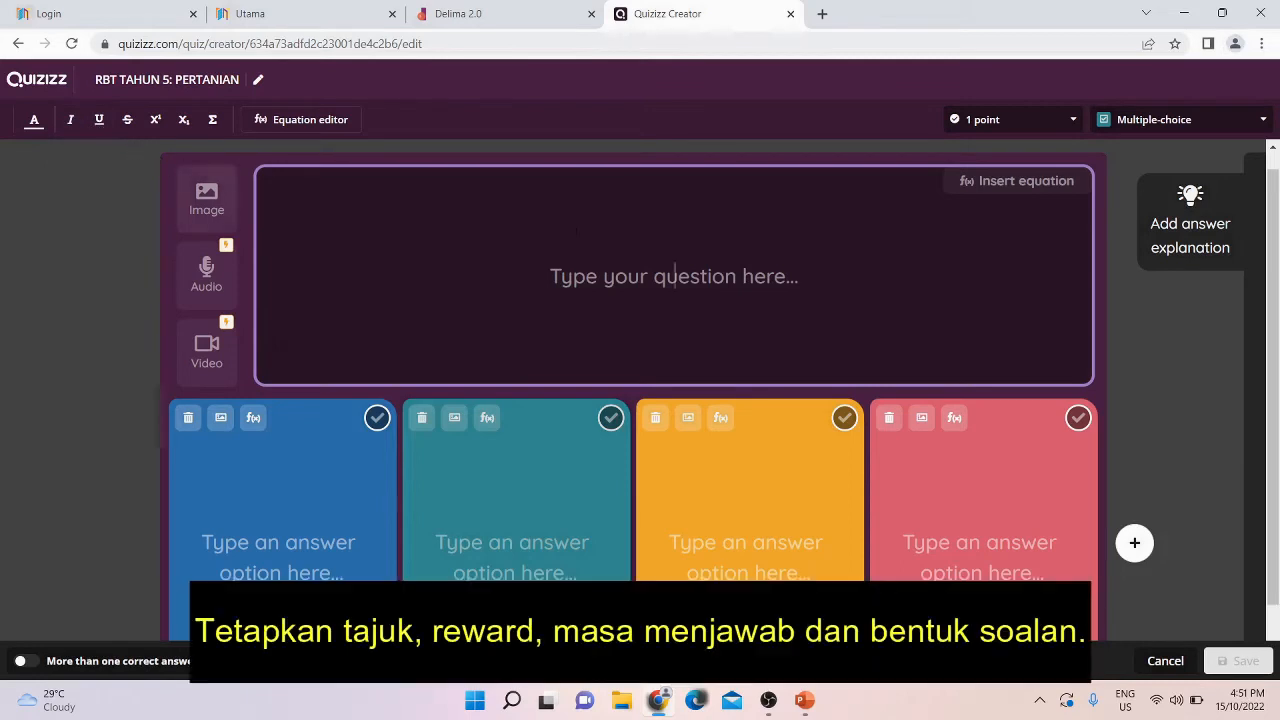
Review the available point values and question types, and keep Multiple-choice as the question type
click(1010, 126)
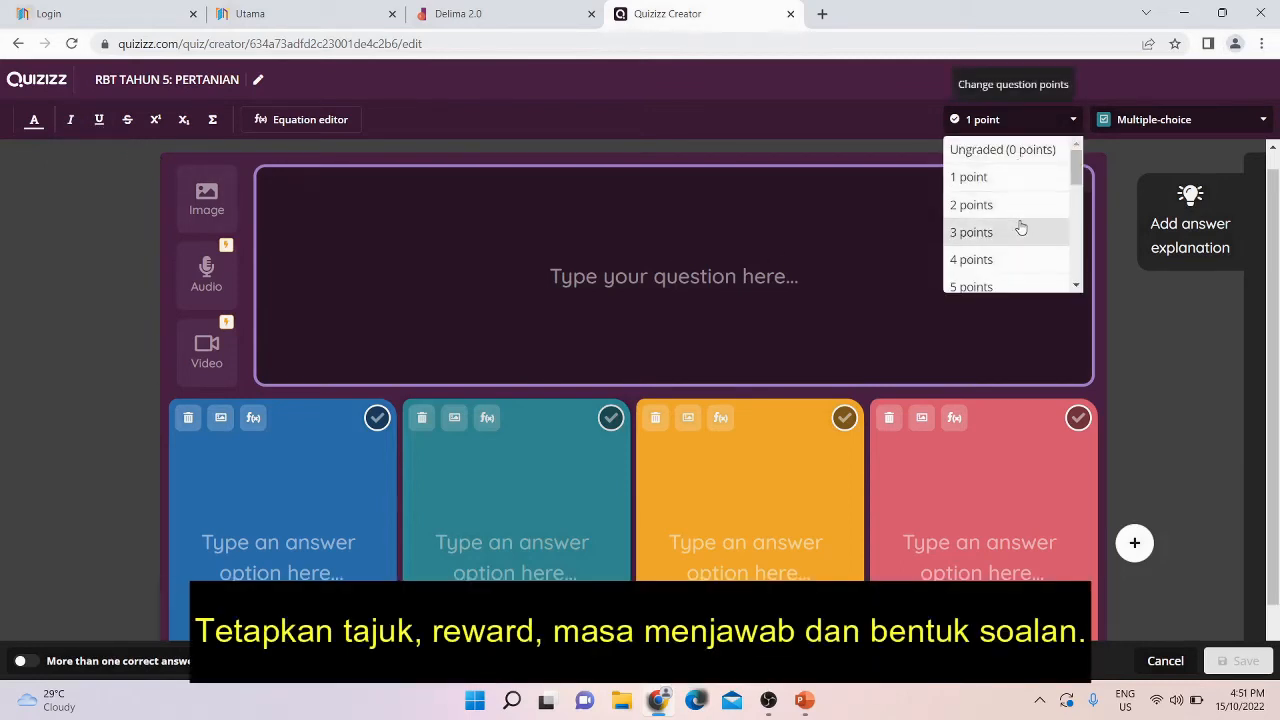
scroll(1020, 230, down, 4)
scroll(1018, 280, up, 4)
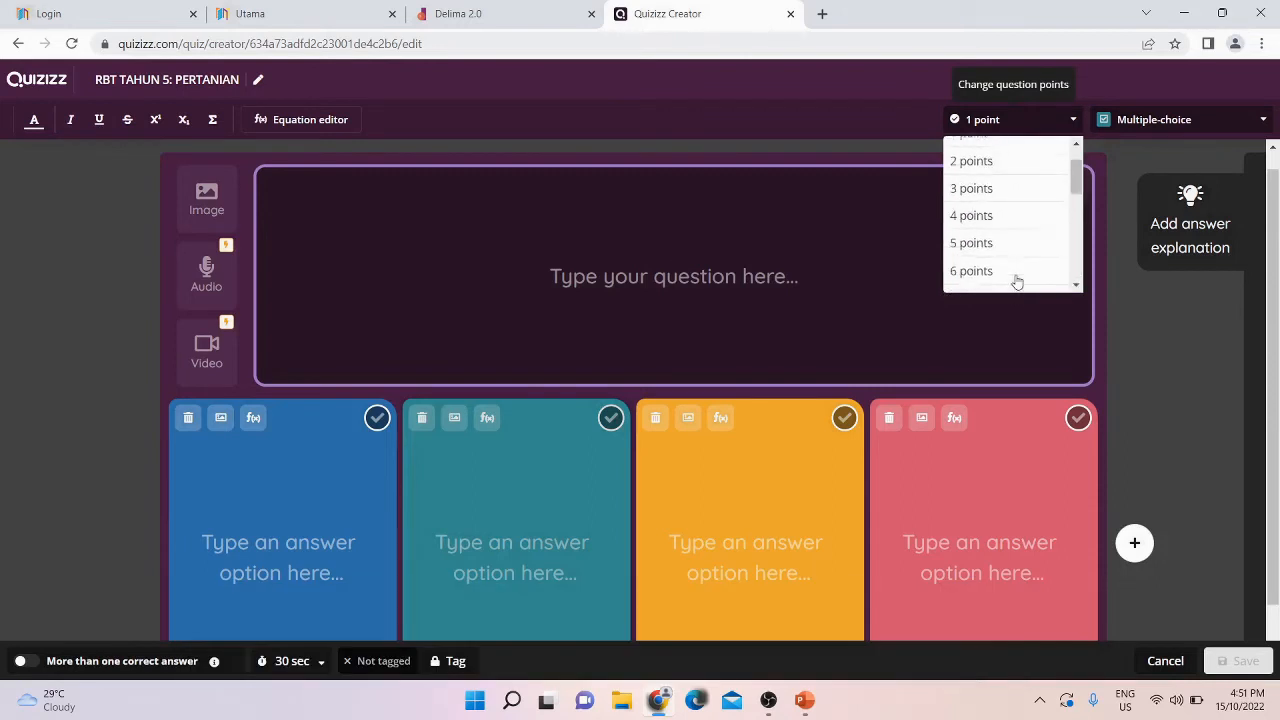
scroll(1017, 280, up, 2)
click(1147, 122)
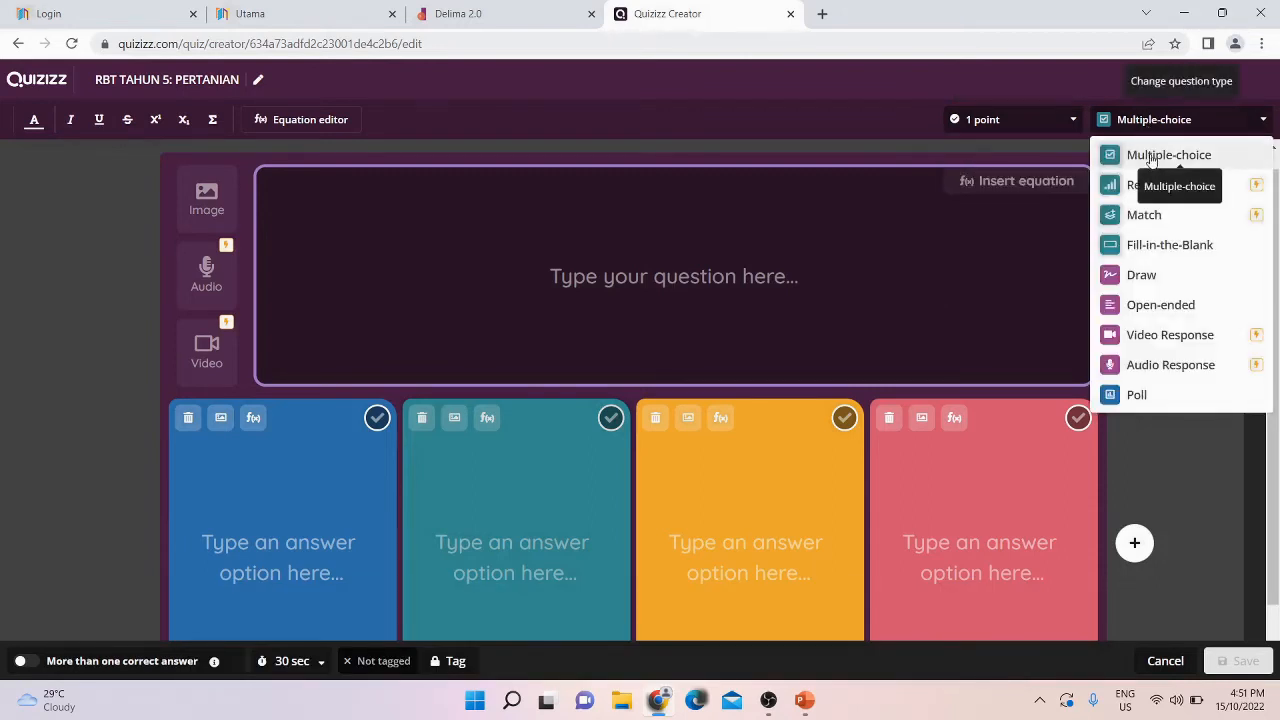
click(1152, 158)
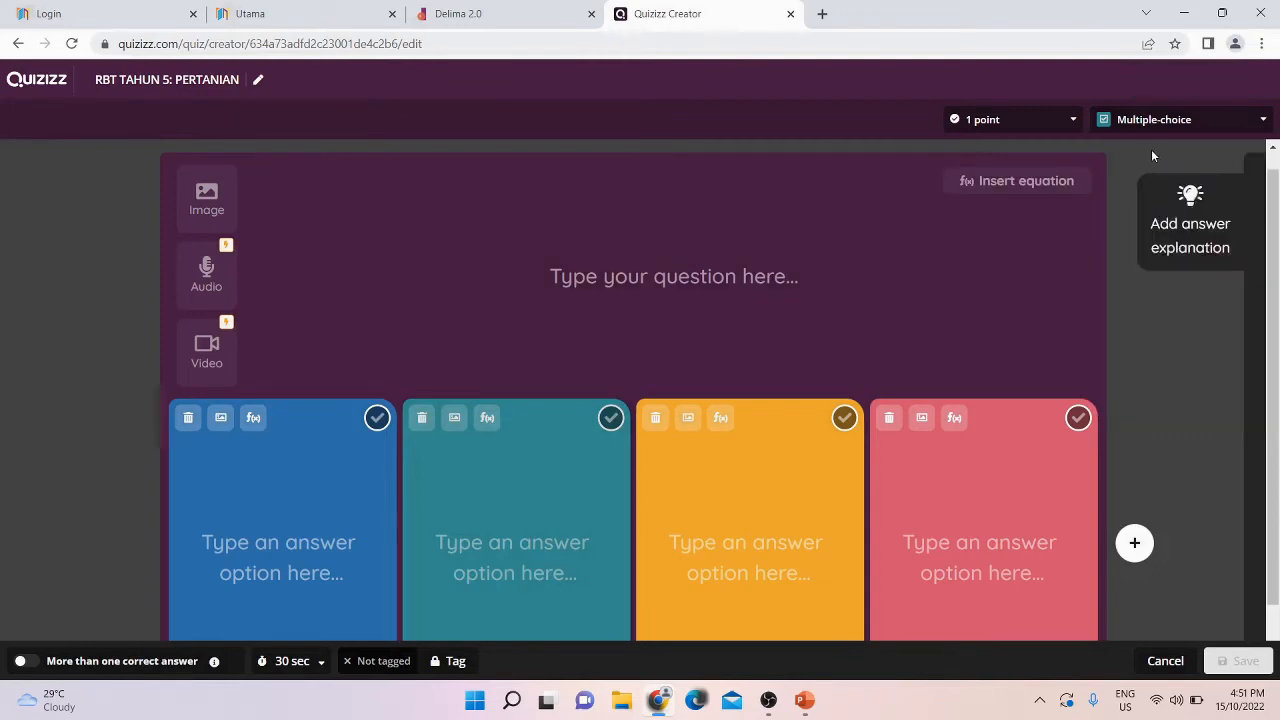
Search the web images for "PENYIRAM" and insert the first result, a blue watering can on white, into the question
click(870, 296)
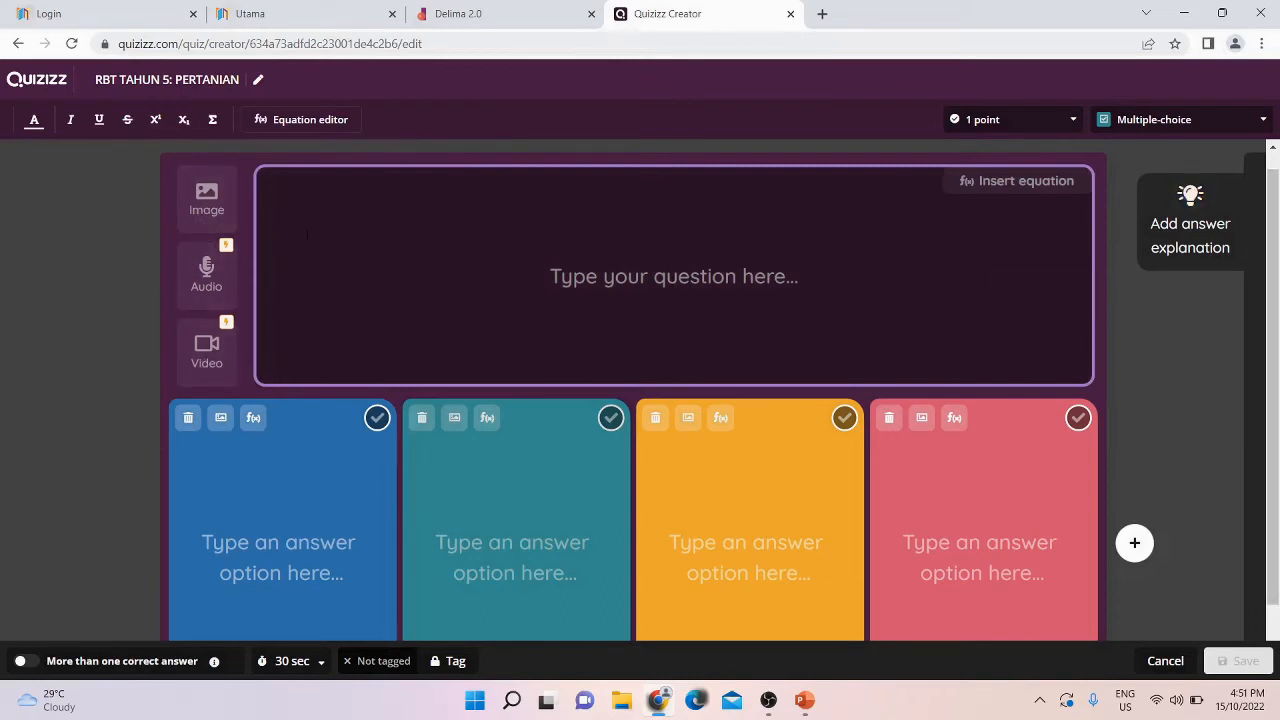
click(203, 203)
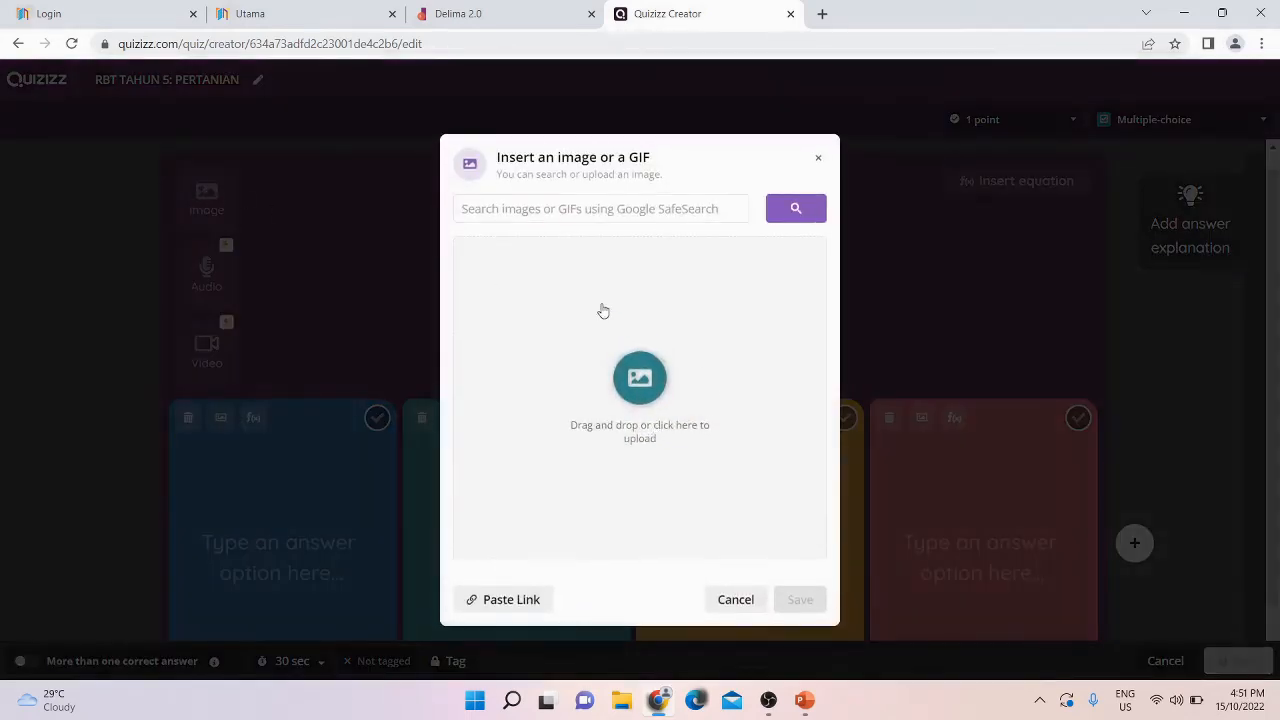
click(604, 212)
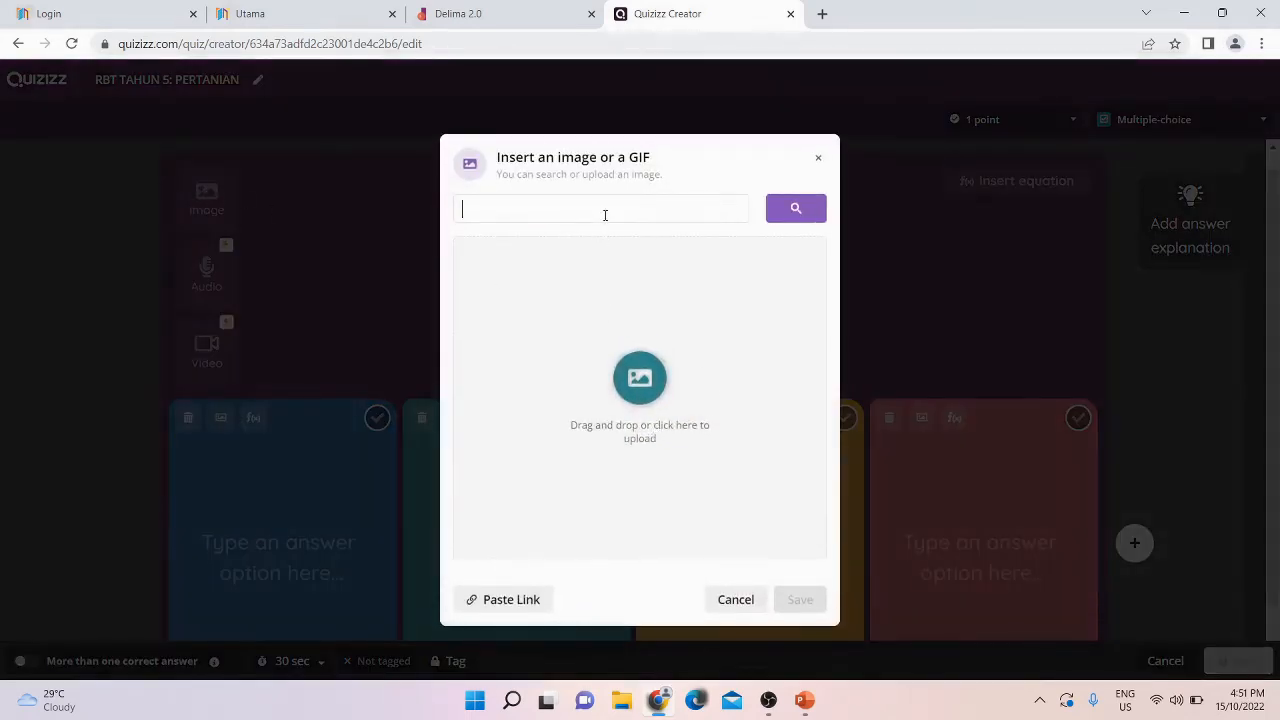
text(PENY)
key(BackSpace)
key(BackSpace)
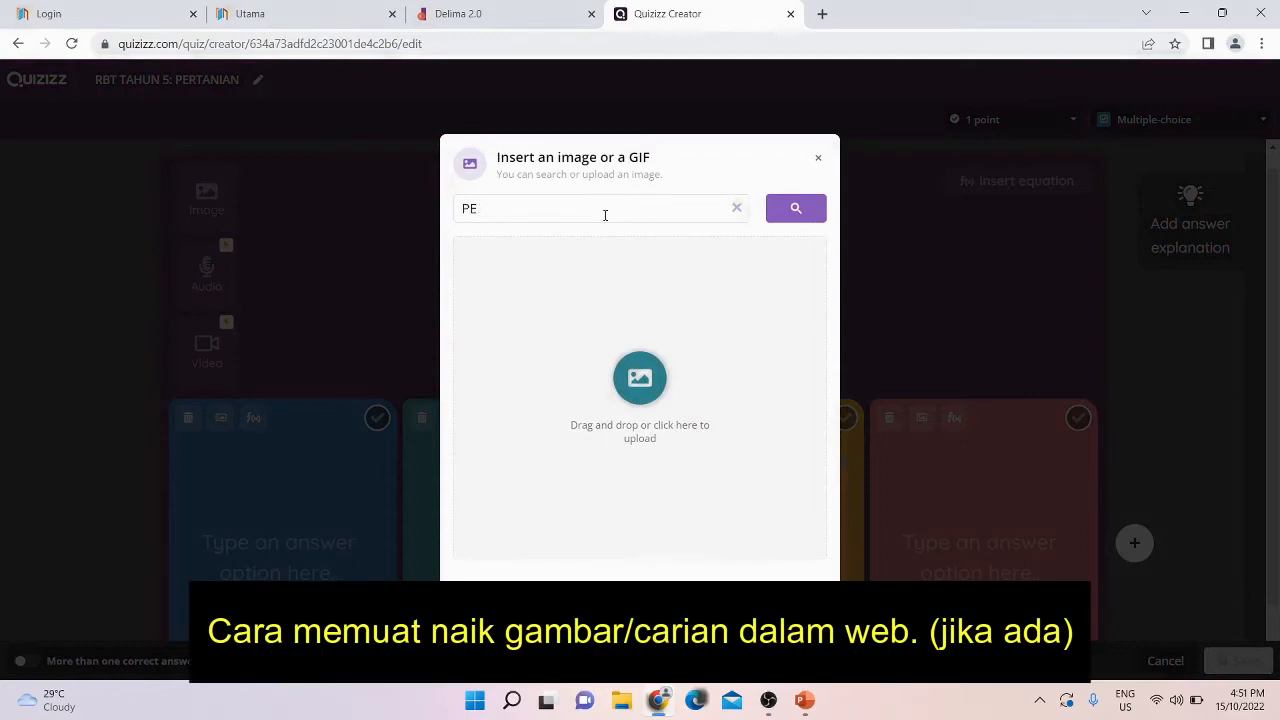
text(IRAM)
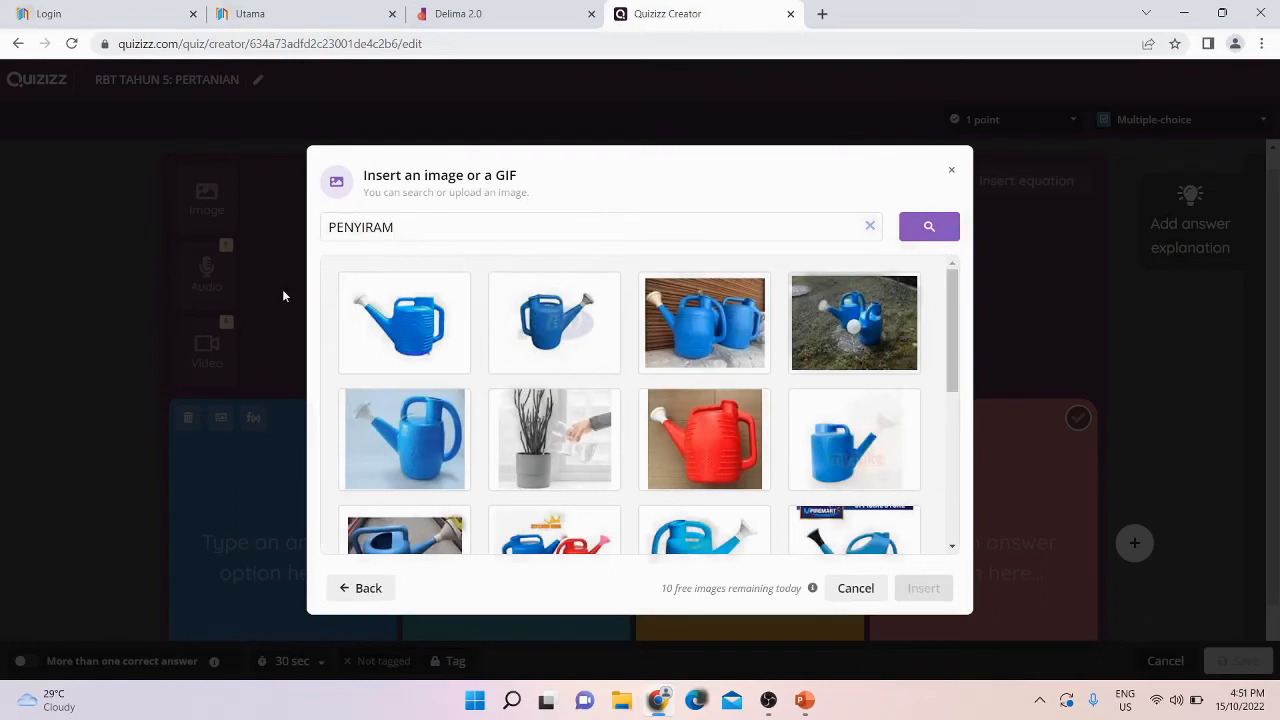
click(420, 336)
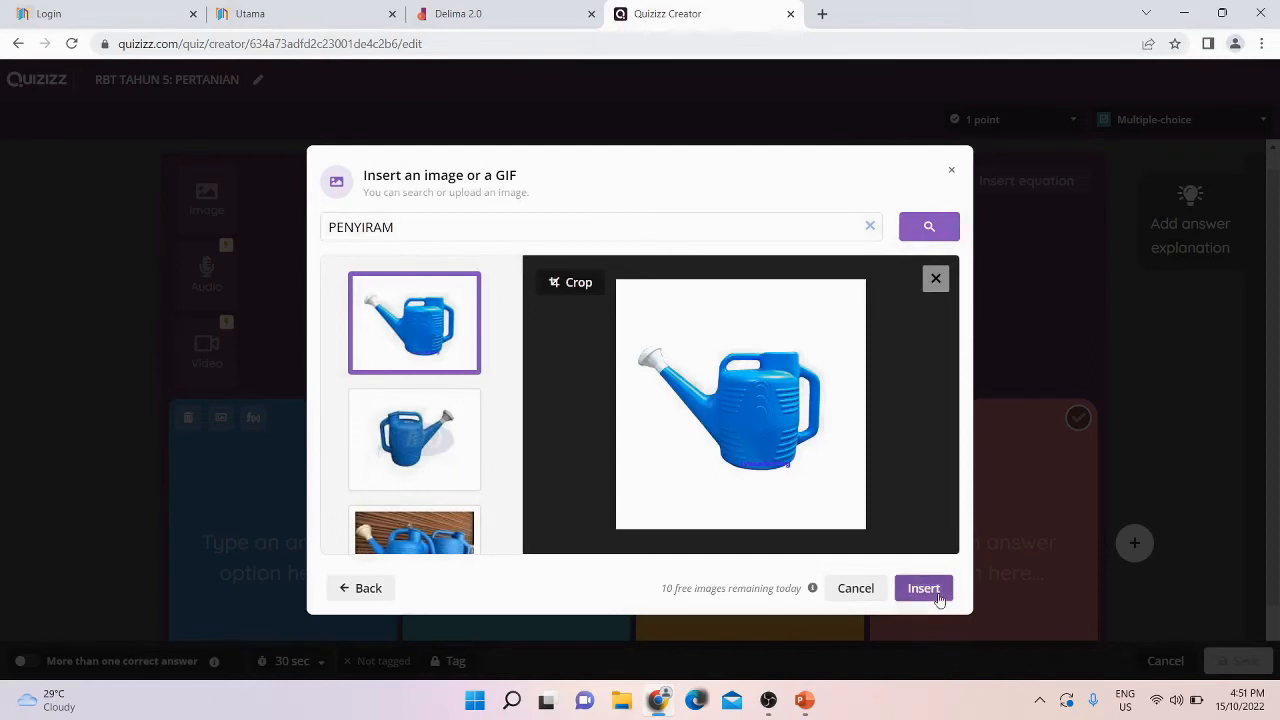
click(939, 595)
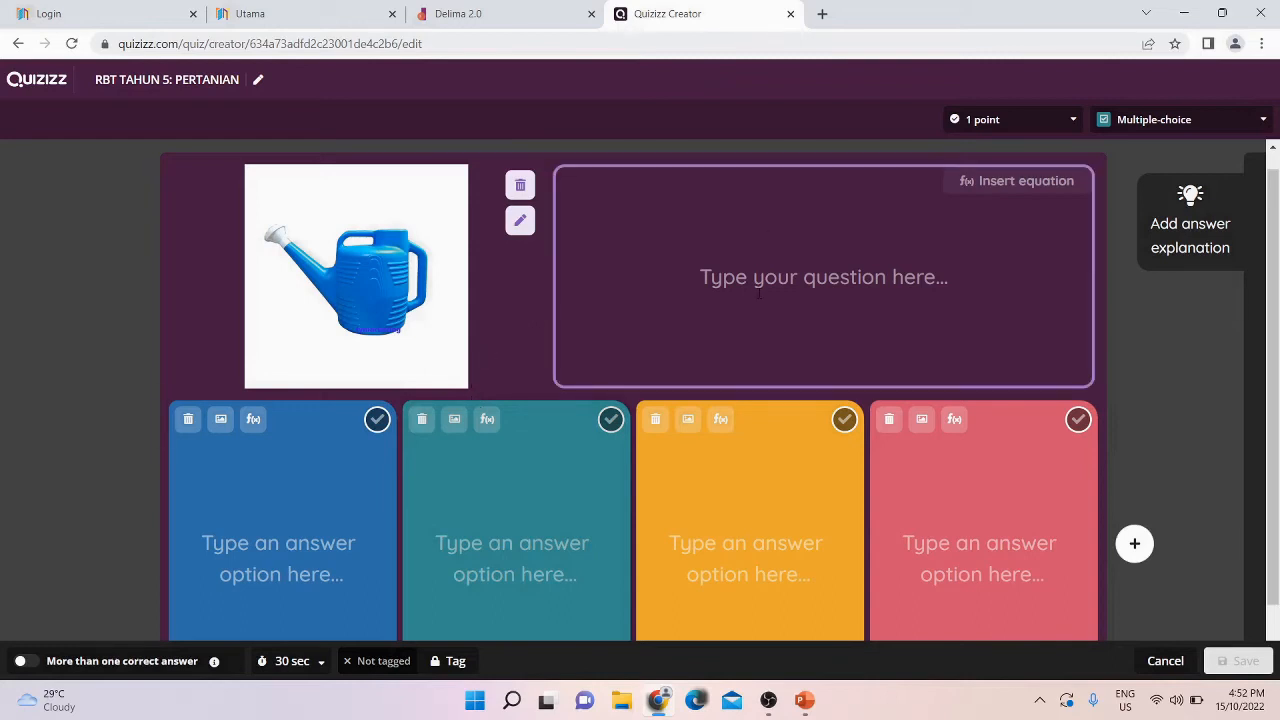
Enter the question text "Apakah nama peralatan pertanian ini?" beside the watering can image
click(925, 278)
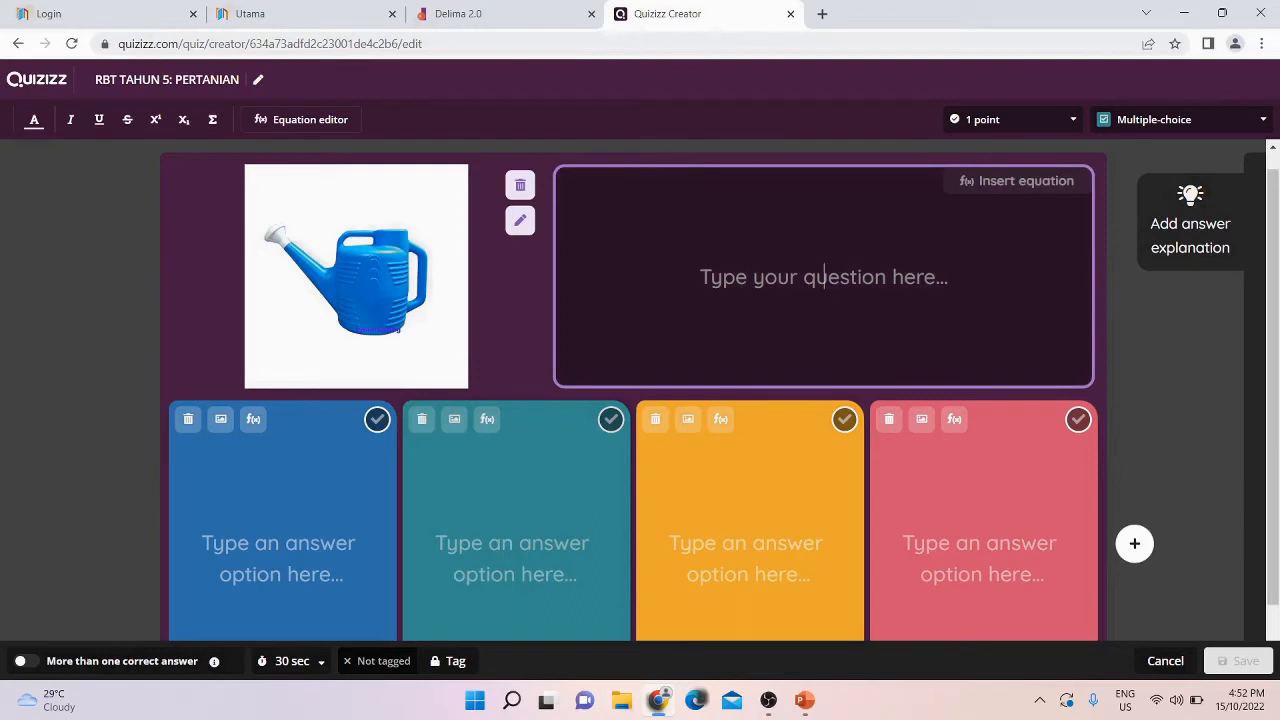
text(aPAKAH)
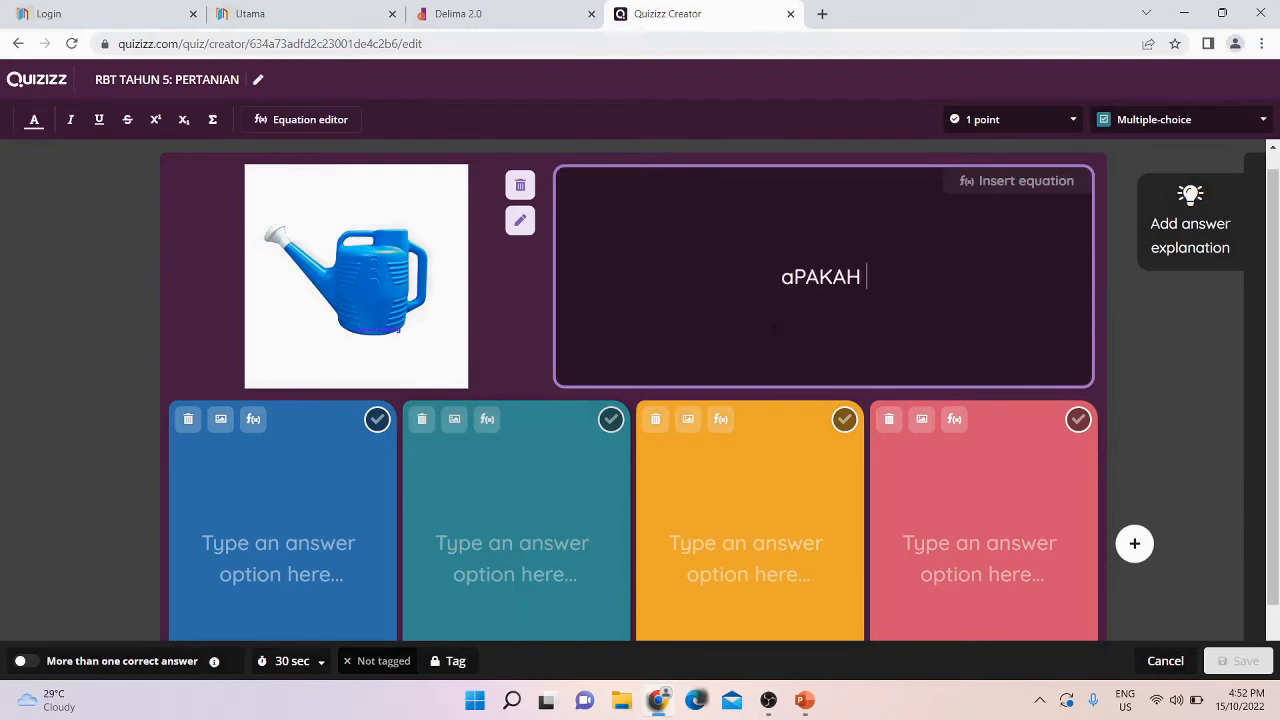
key(BackSpace)
key(BackSpace)
key(BackSpace)
key(BackSpace)
key(BackSpace)
key(BackSpace)
text(Ap)
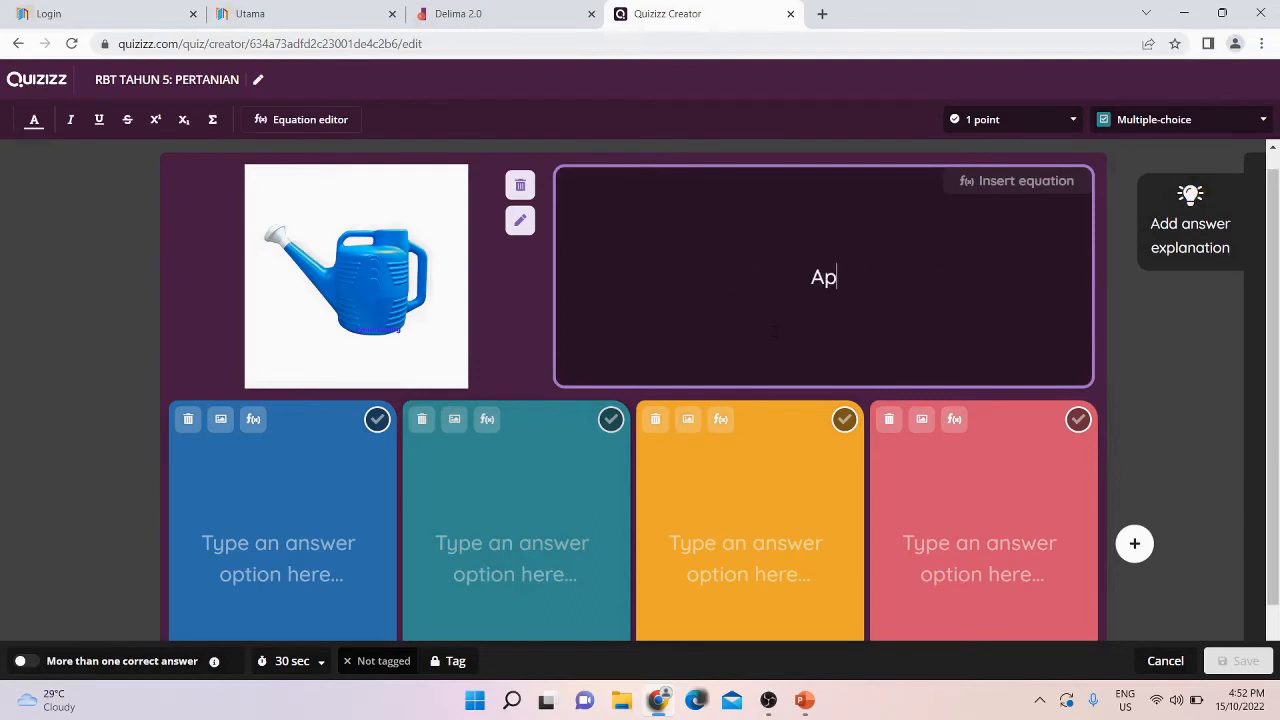
text(akah nama per)
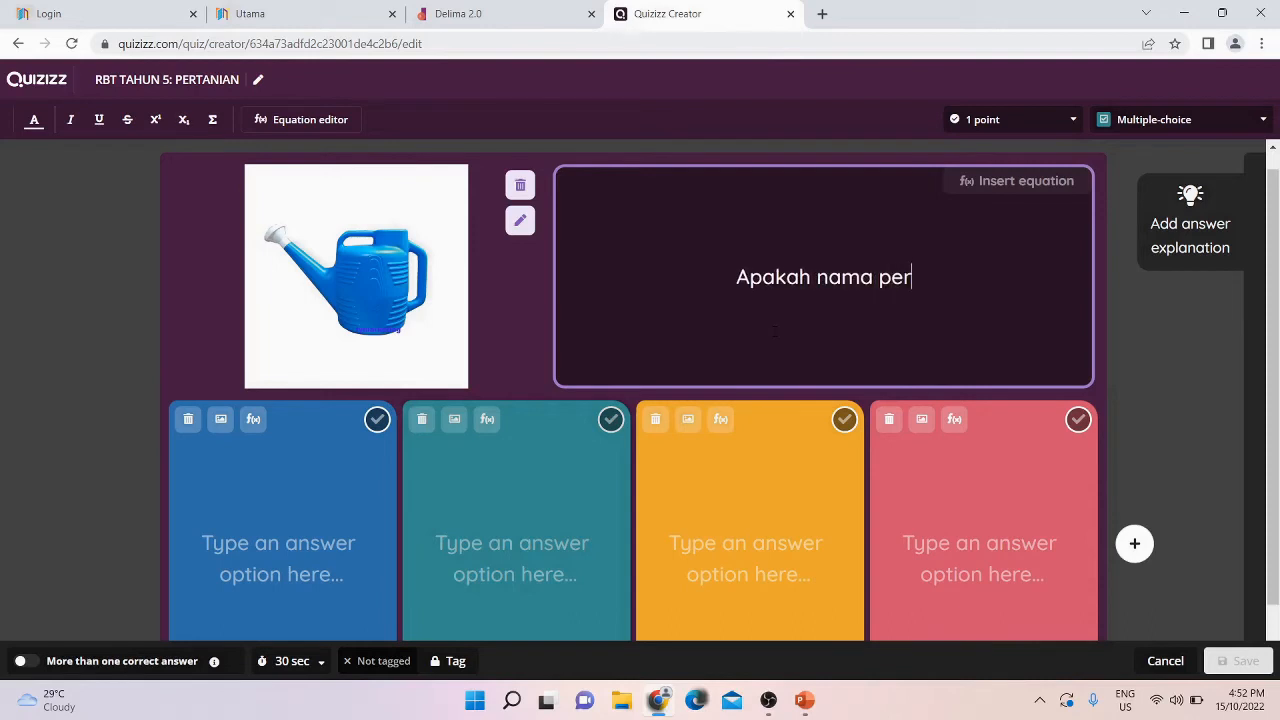
text(alatan pertania)
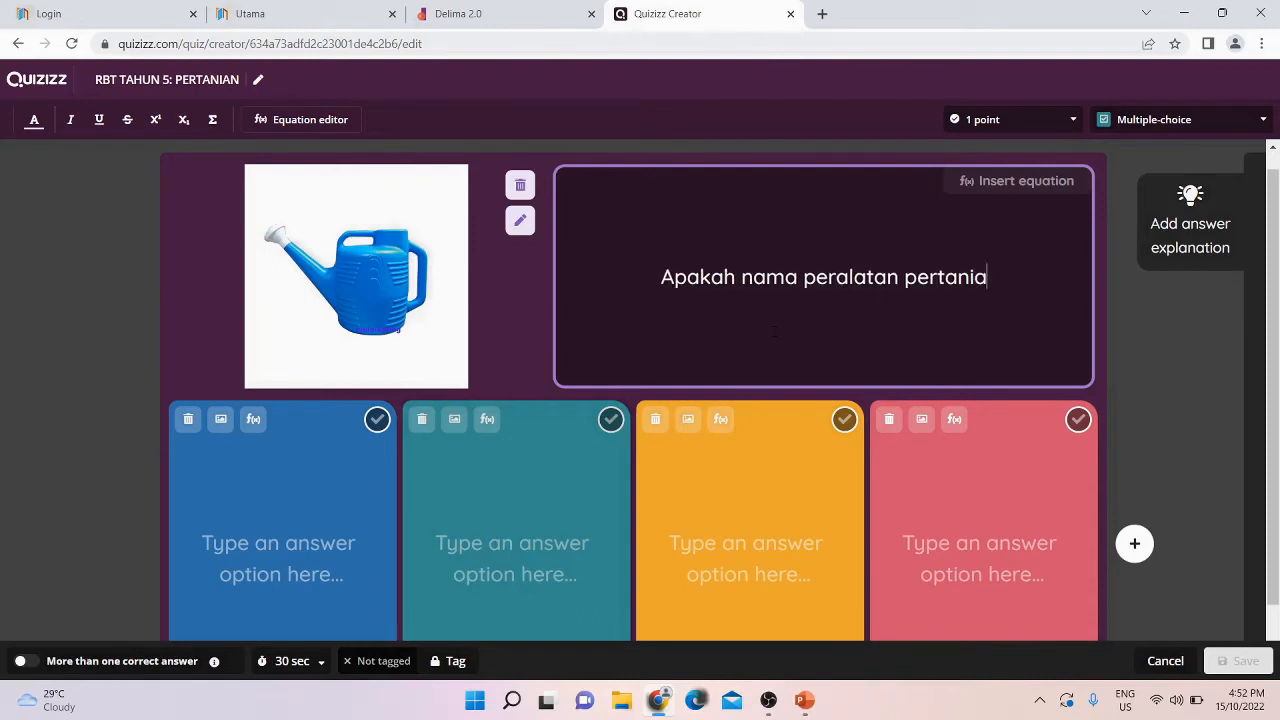
text(n ini?)
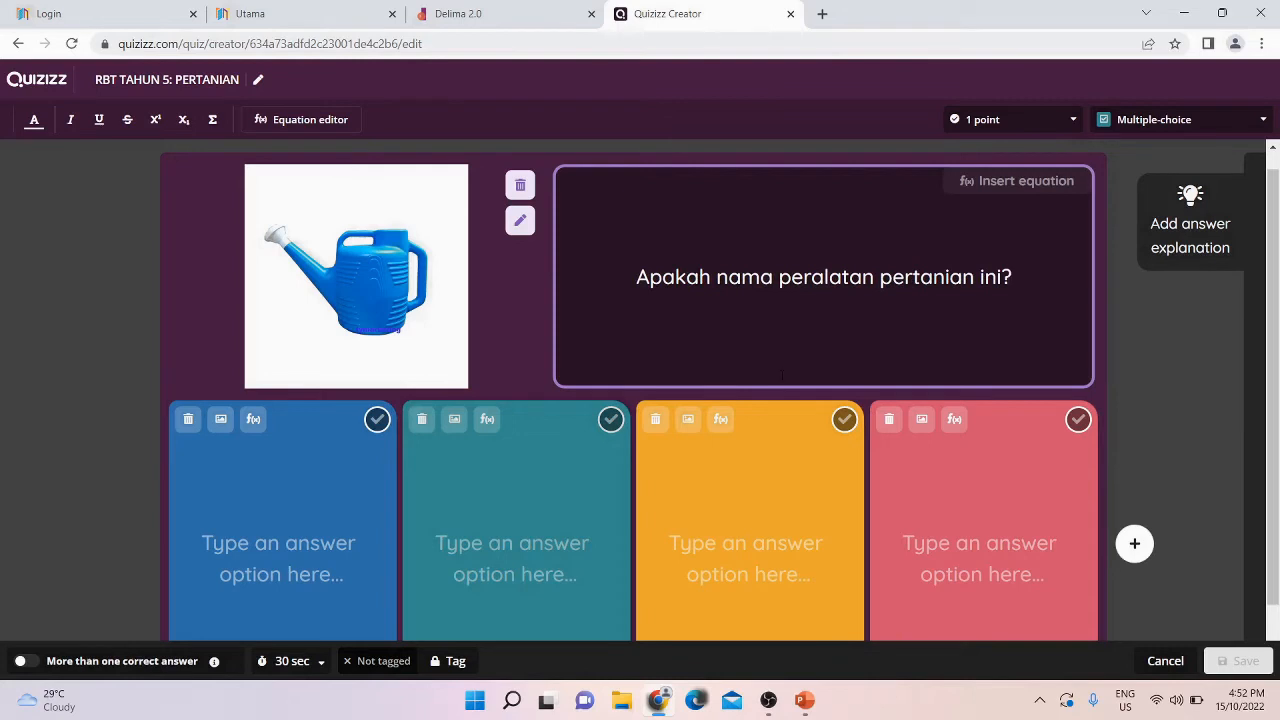
Fill in the answer options "Sudip tangan", "Penyiram", "Cangkul" and "Garfu", in that order, and mark "Penyiram" as correct
click(300, 556)
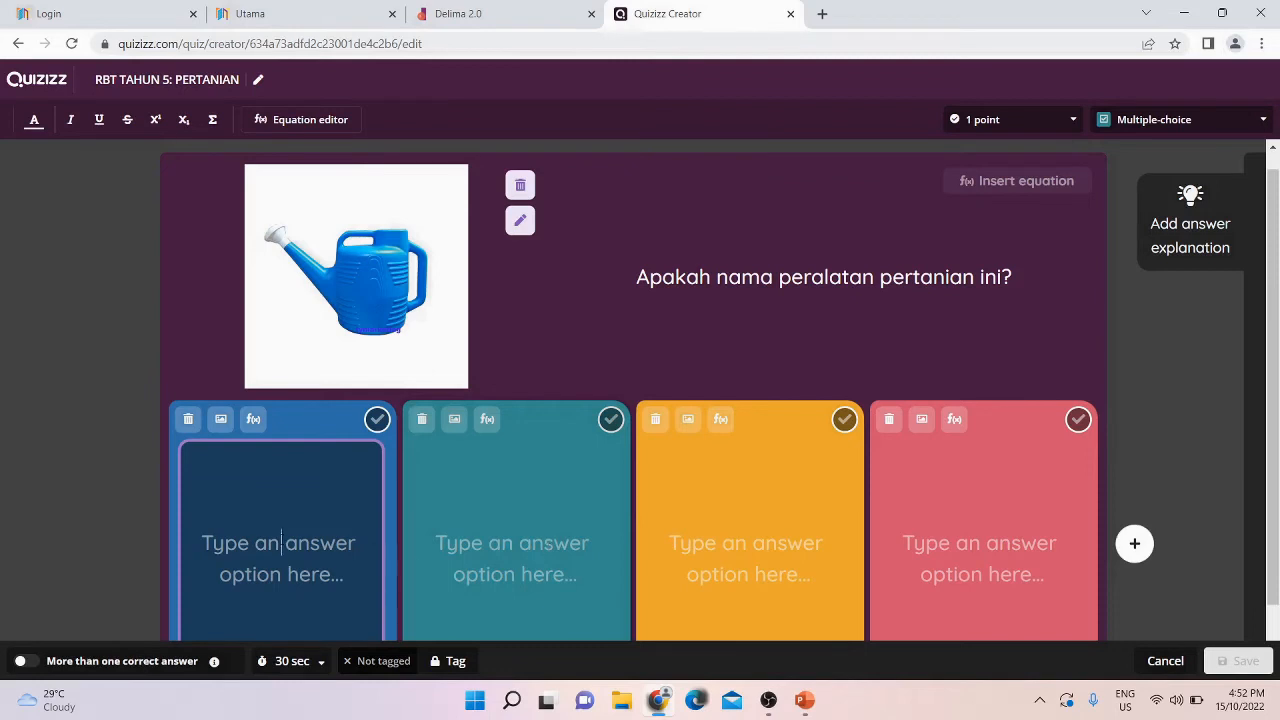
text(Sudip tangan)
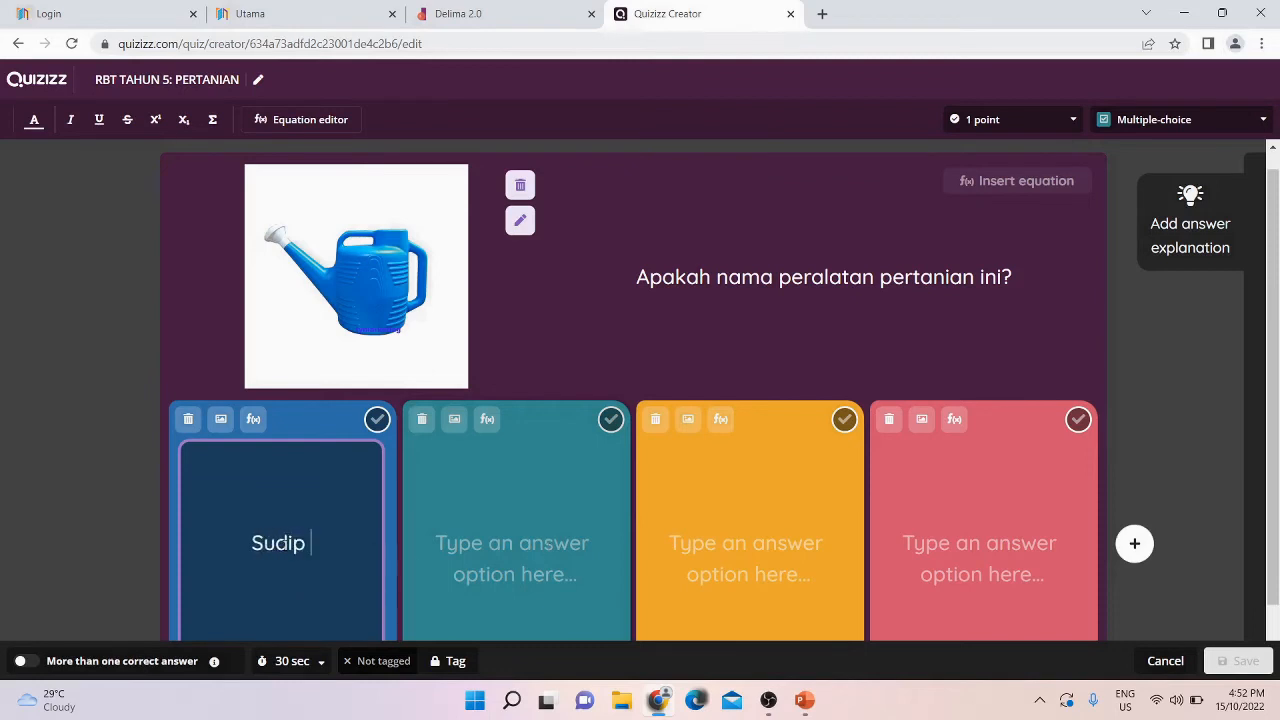
click(515, 588)
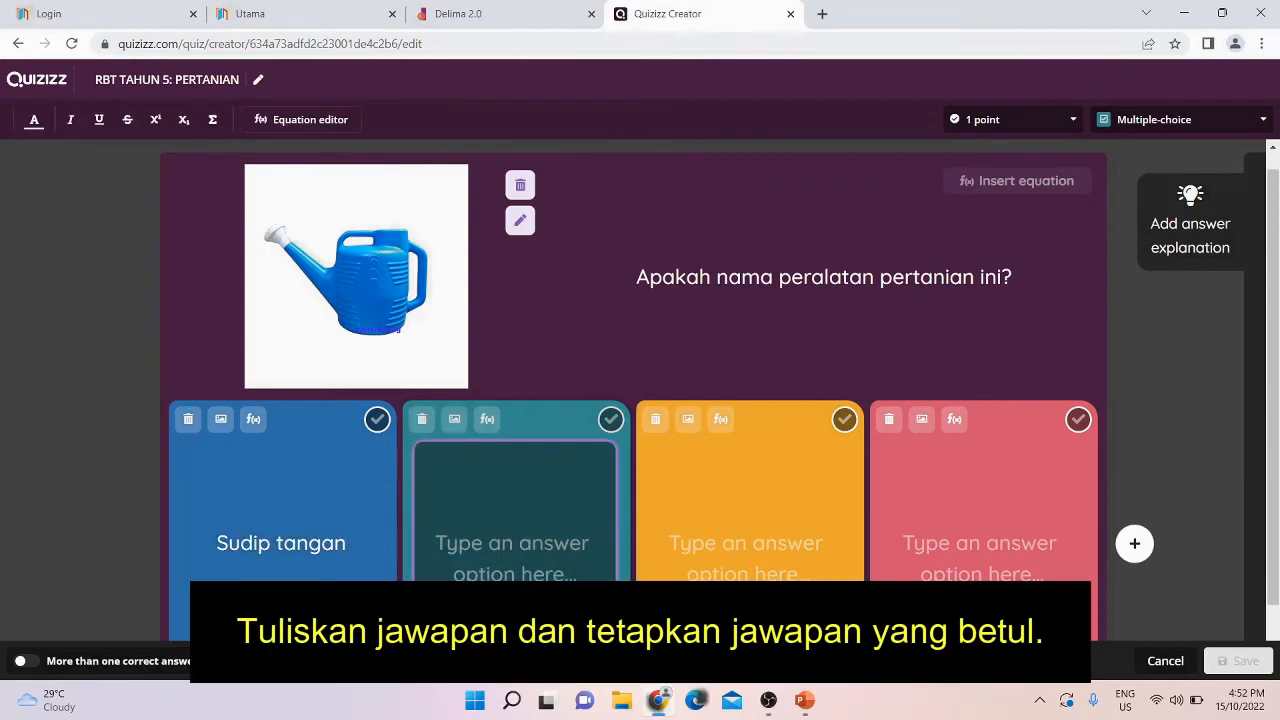
text(Penyiram)
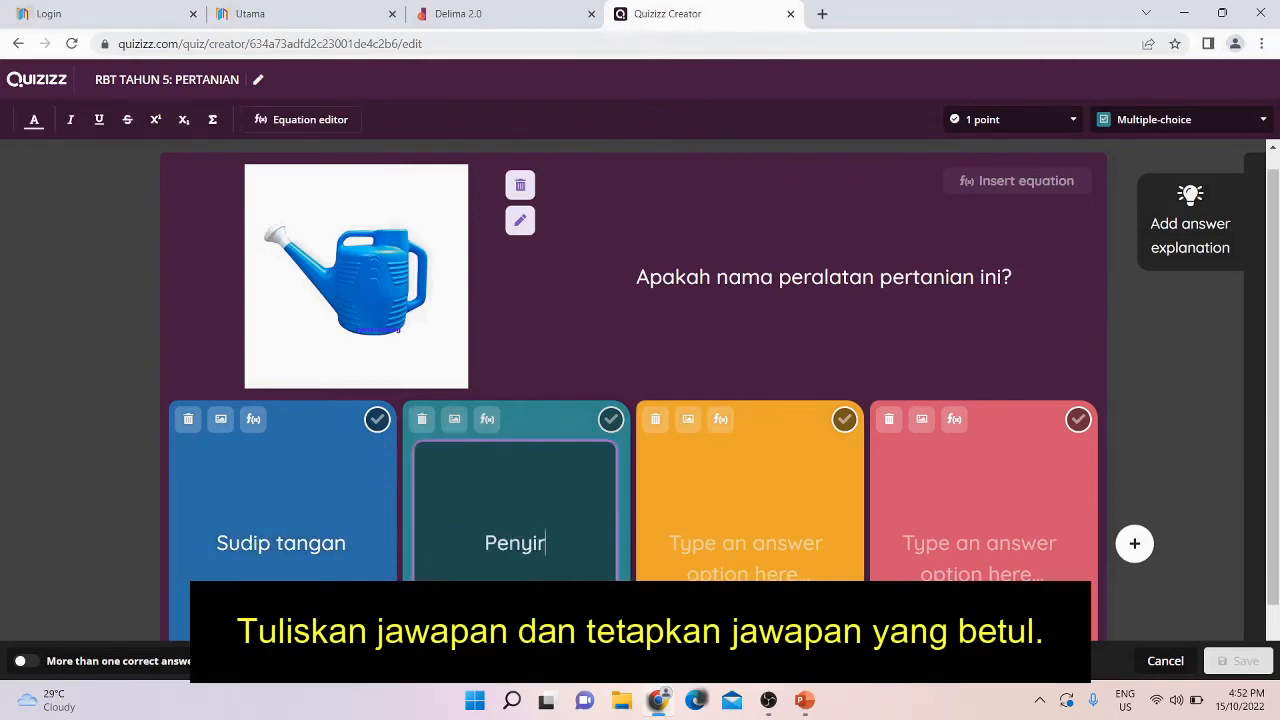
click(719, 556)
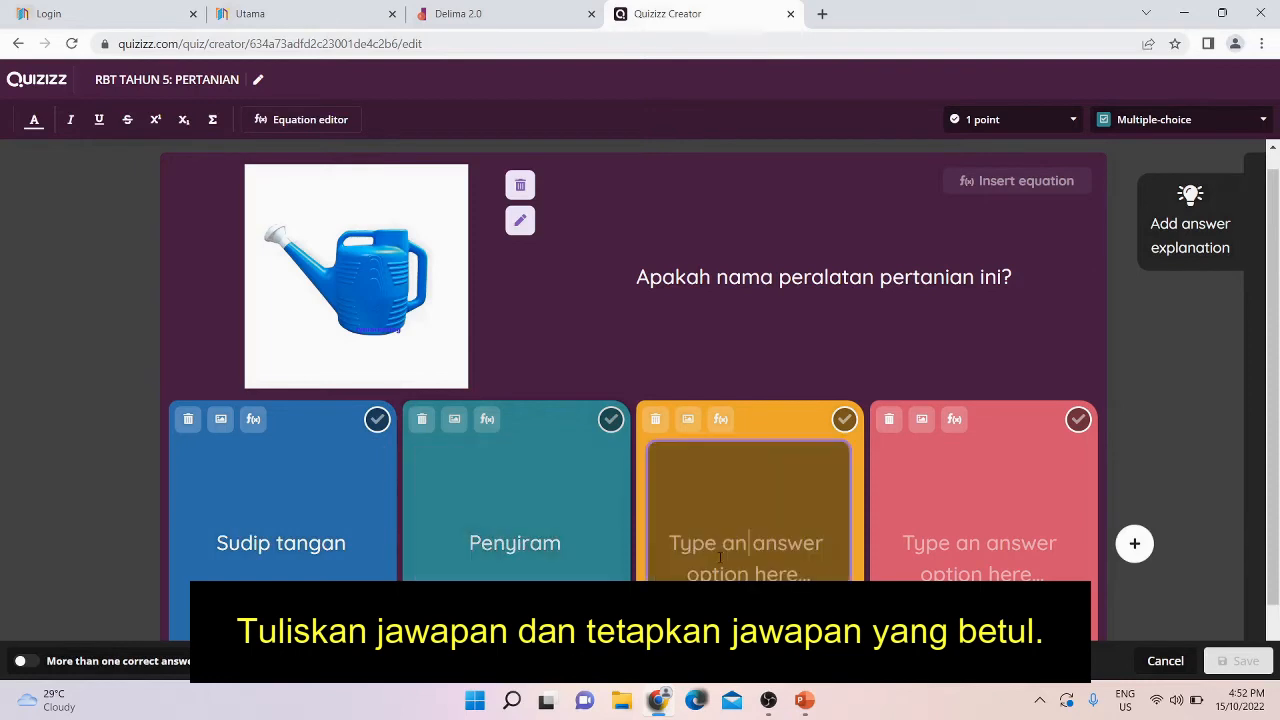
text(Cangkul)
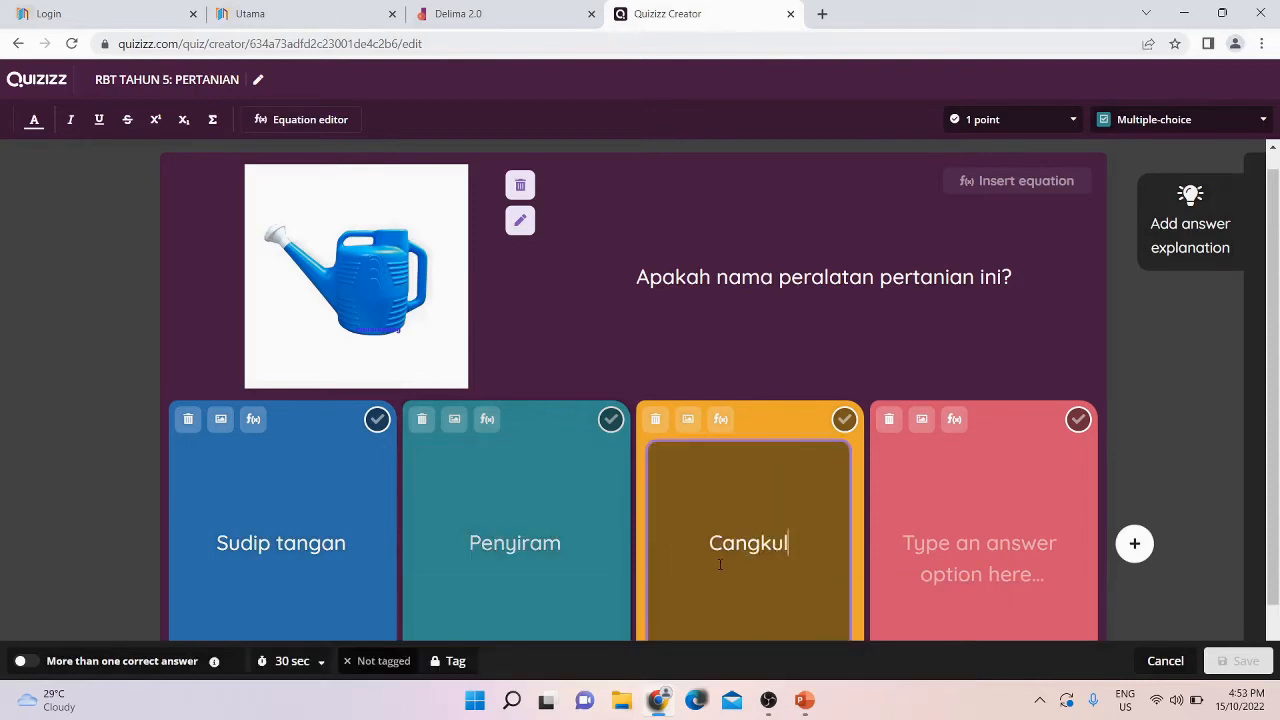
click(1030, 555)
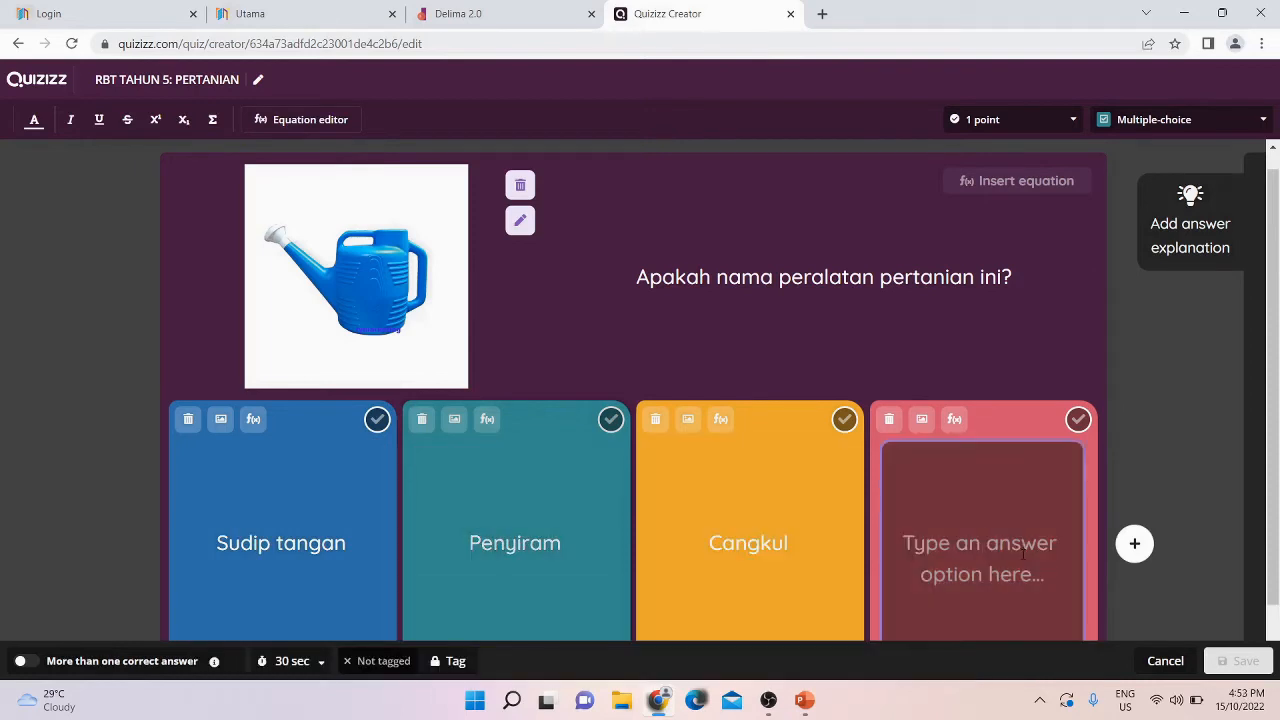
text(Garfu)
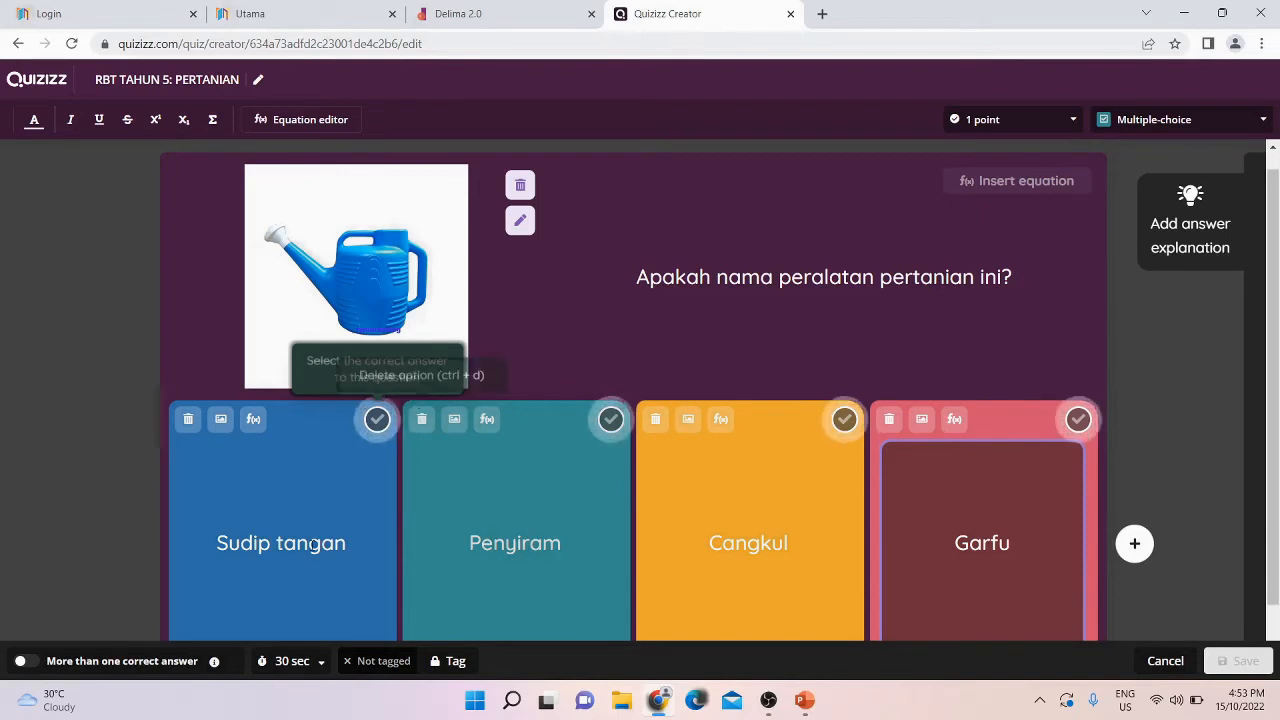
click(607, 422)
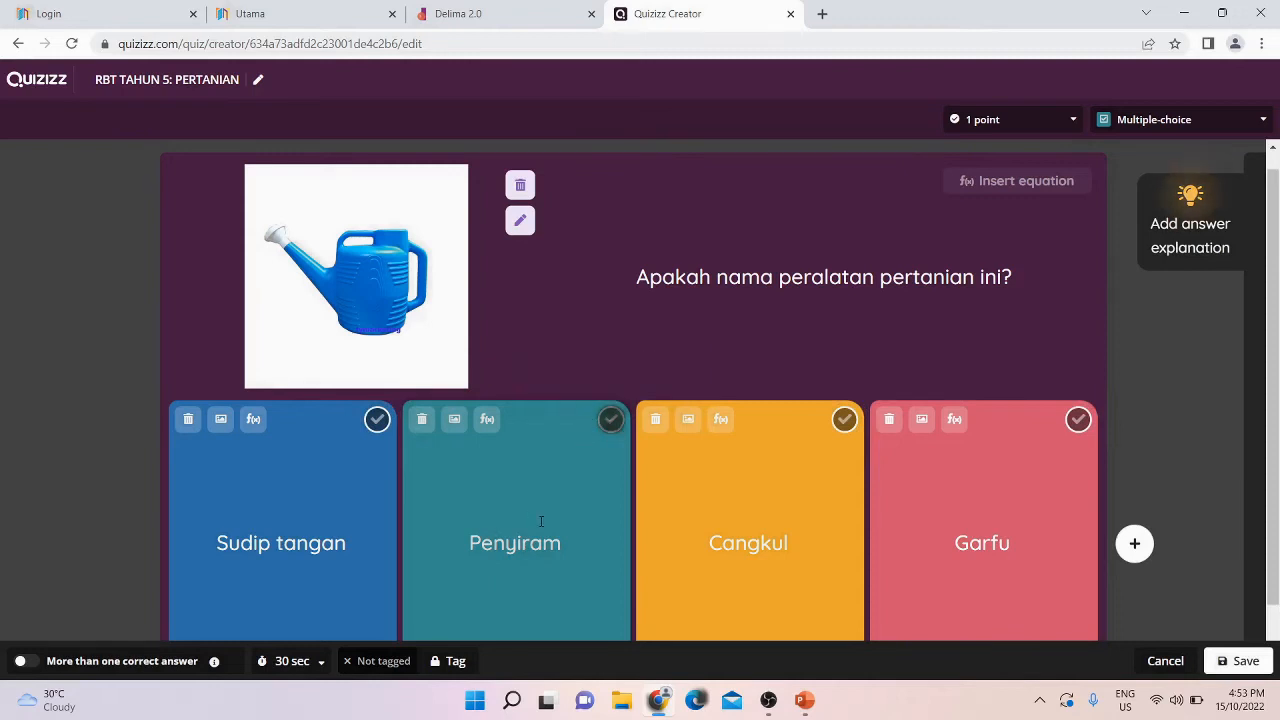
Add the answer explanation "Penyiram digunakan untuk menyiram tamanam." and return to the question
click(1203, 224)
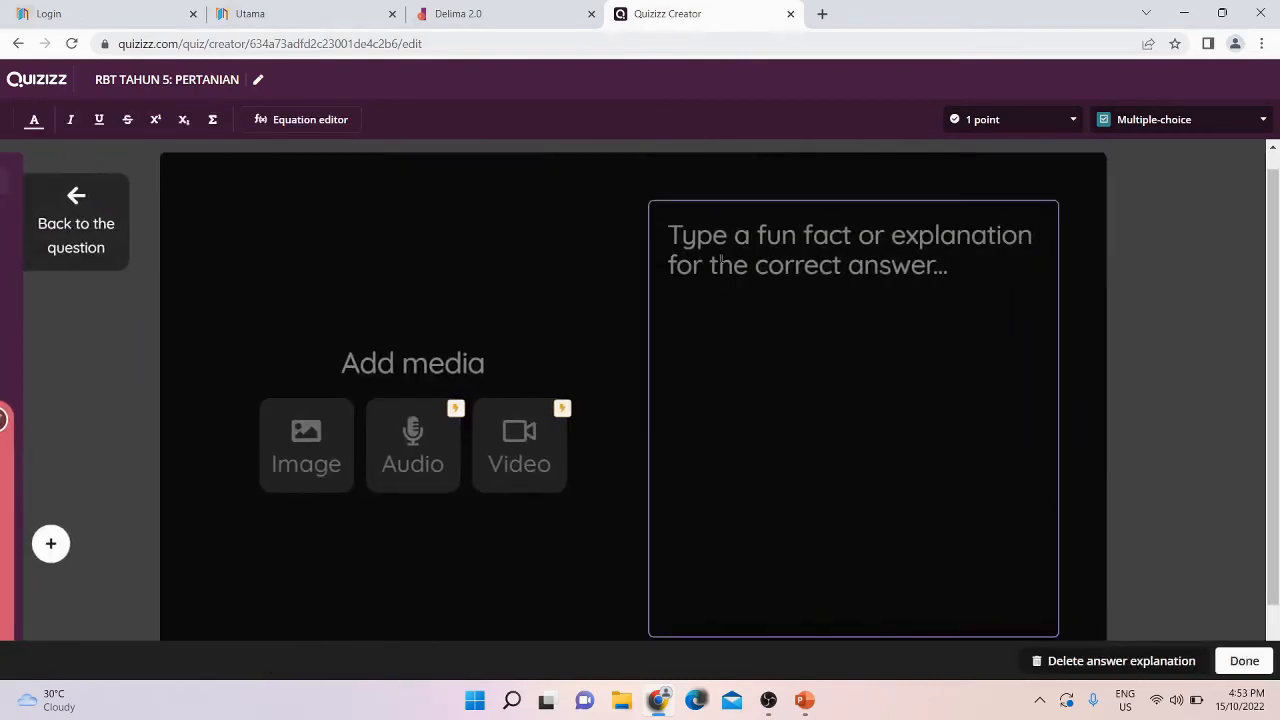
text(Pern)
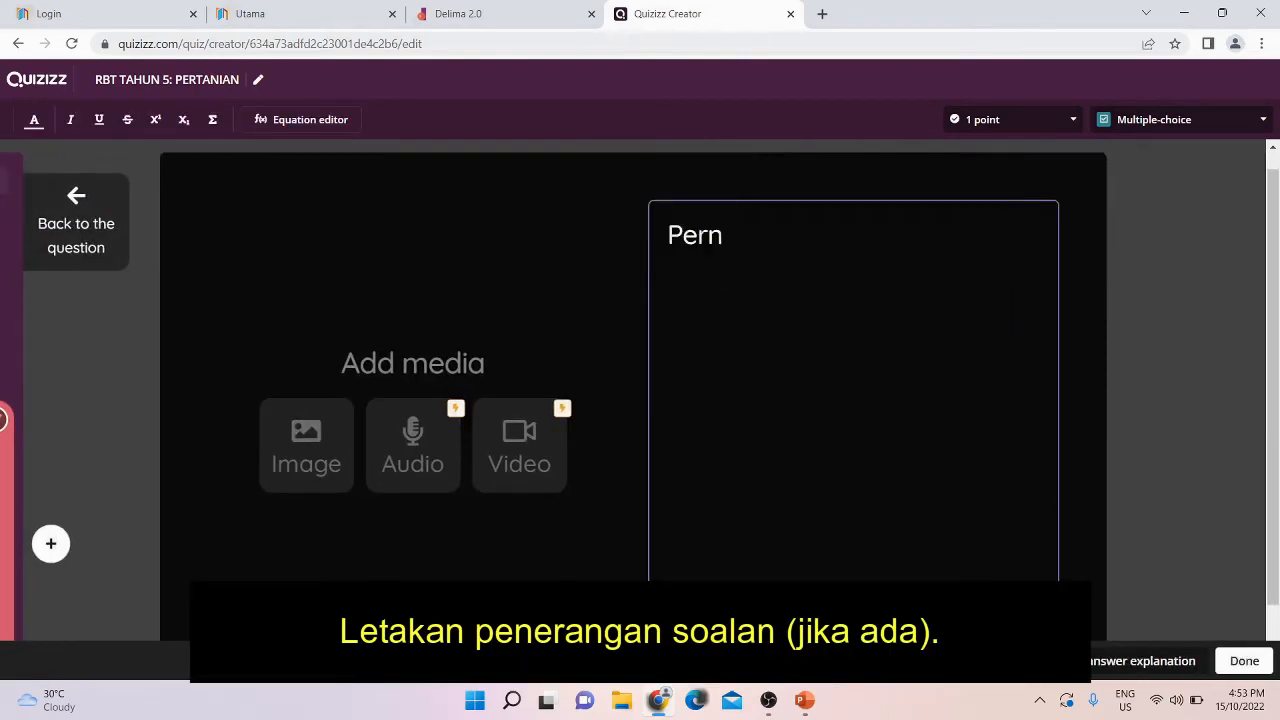
key(BackSpace)
key(BackSpace)
text(nyiram digu)
key(BackSpace)
text(gunakan)
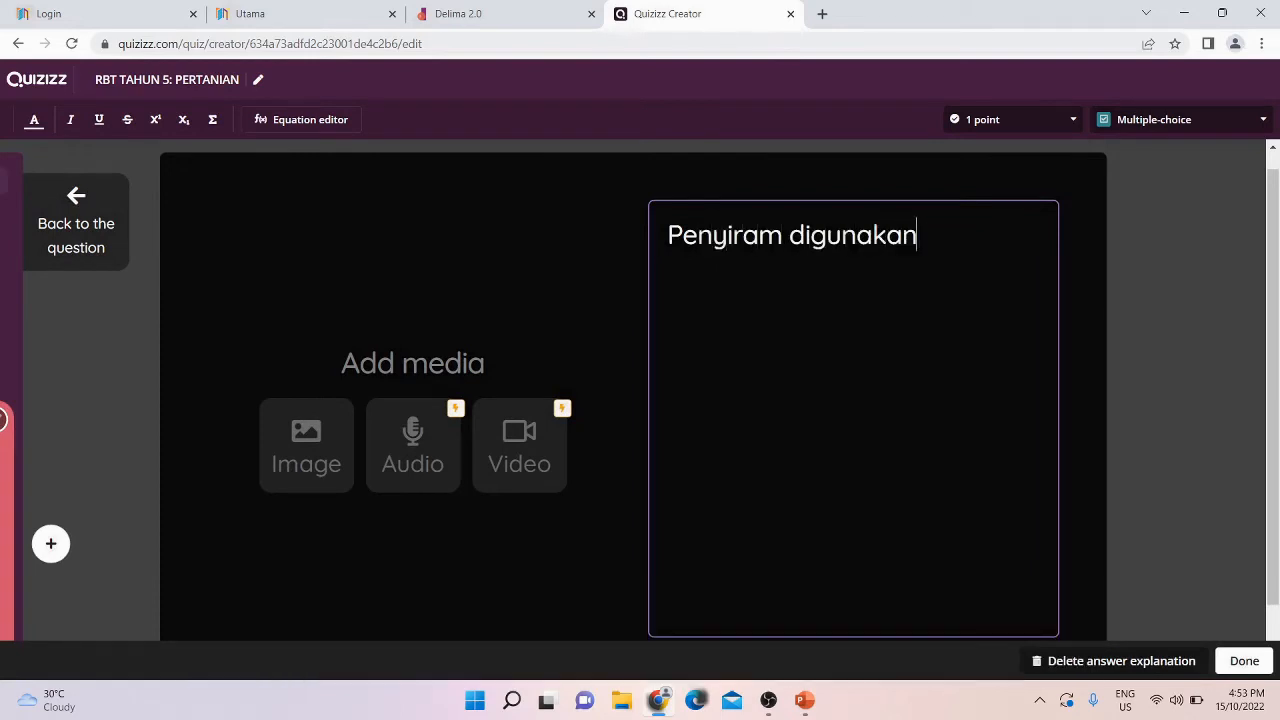
text( untuk )
text(enyi)
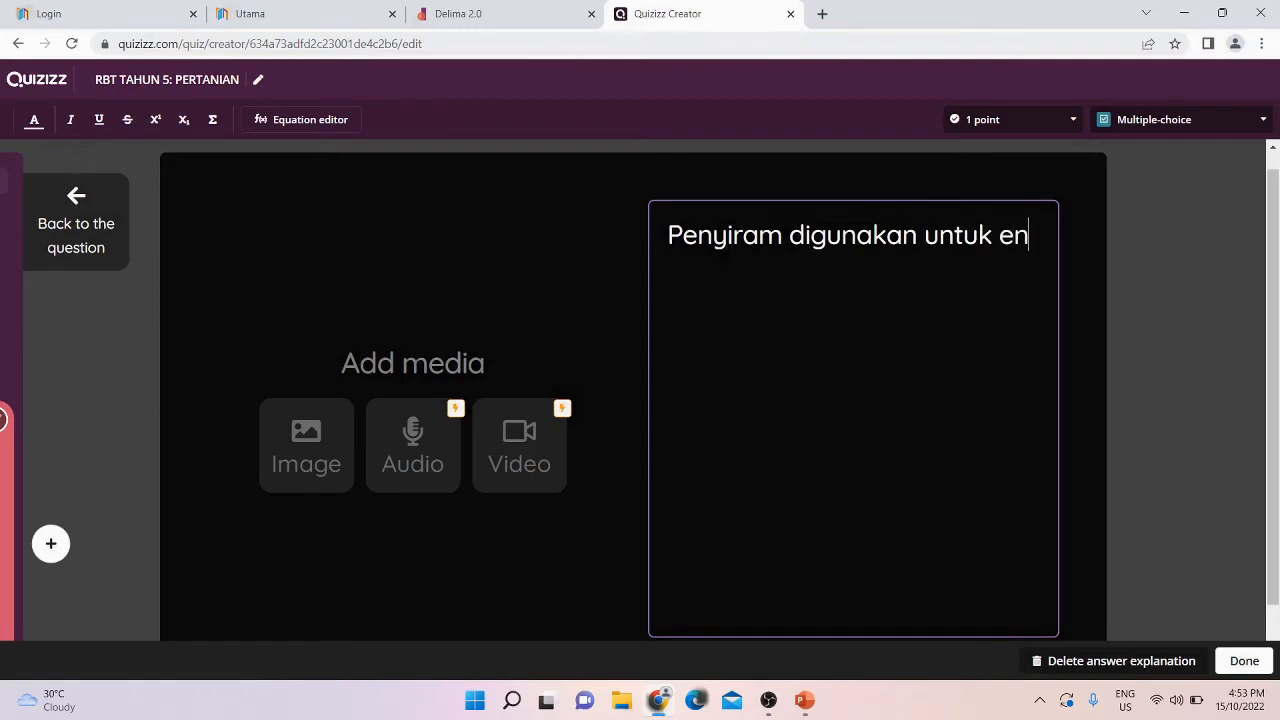
key(BackSpace)
key(BackSpace)
key(BackSpace)
key(BackSpace)
text(meny)
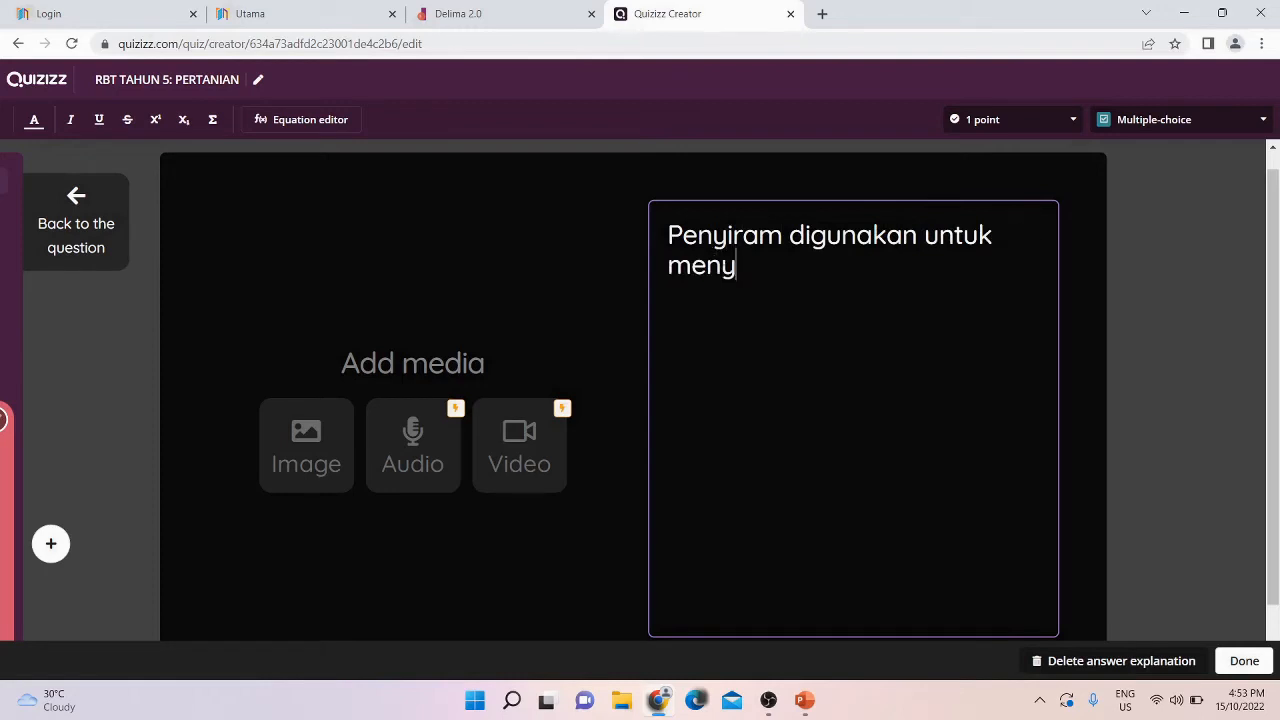
text(iram tamanam.)
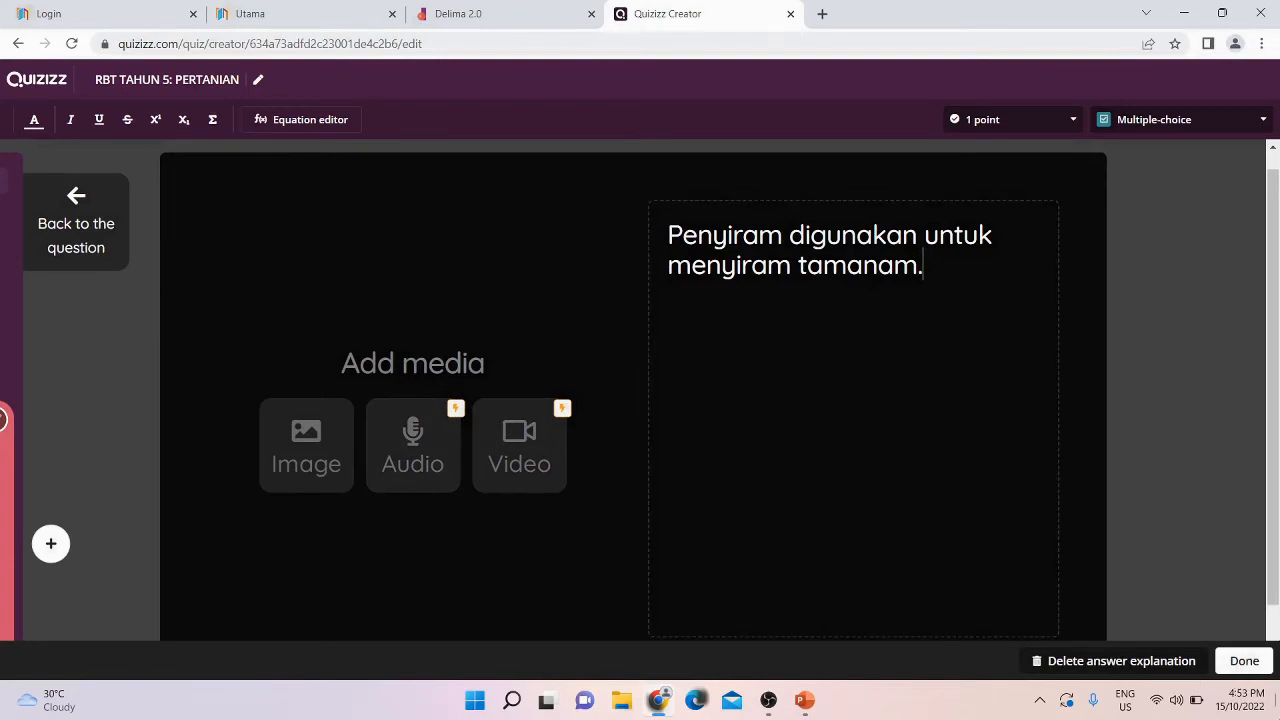
click(1243, 661)
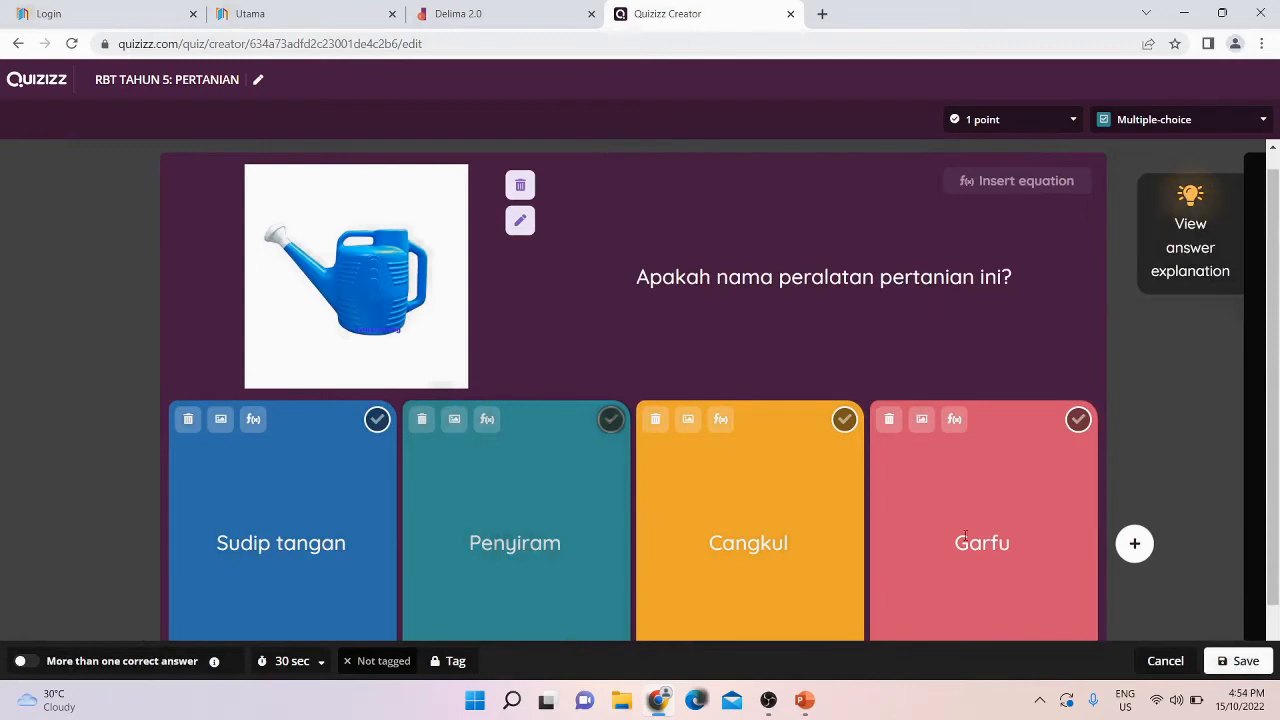
Set the time limit for answering the watering can question to 1 minute
click(283, 666)
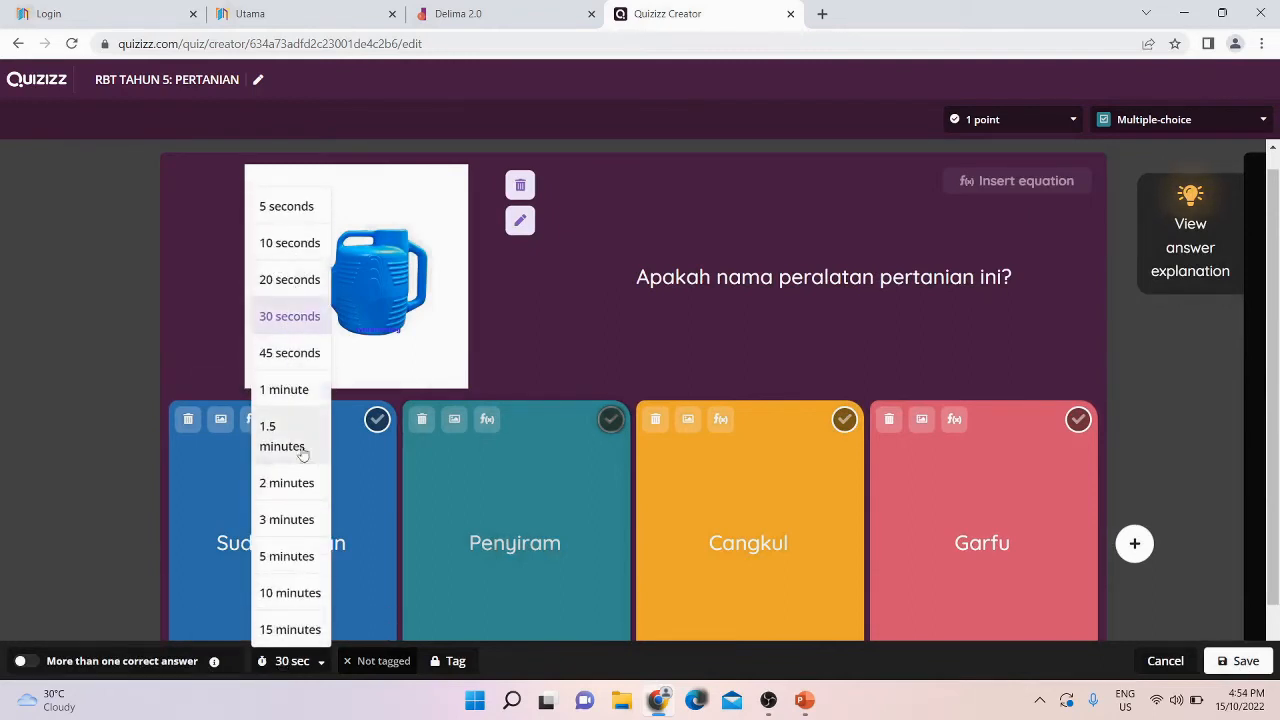
click(286, 392)
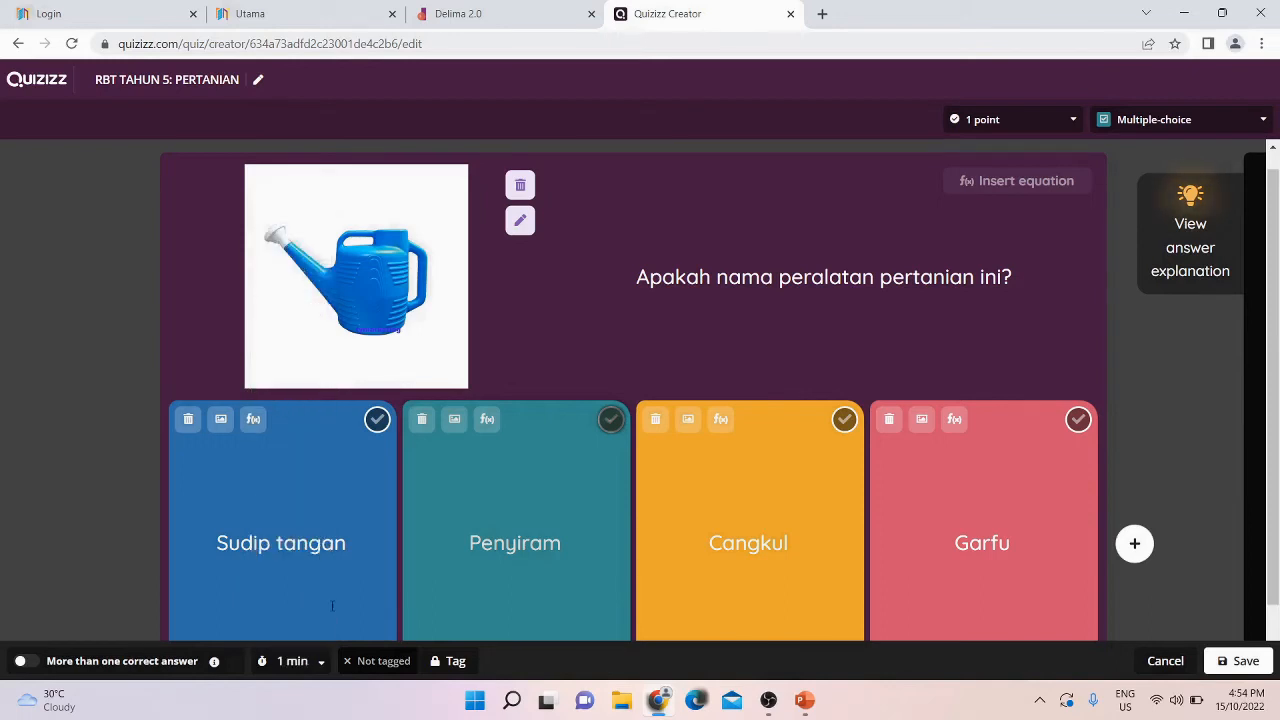
Set the watering can question's time limit to 30 seconds, keep "Penyiram" as the correct answer, and save the question
click(292, 664)
click(301, 325)
scroll(1067, 347, down, 1)
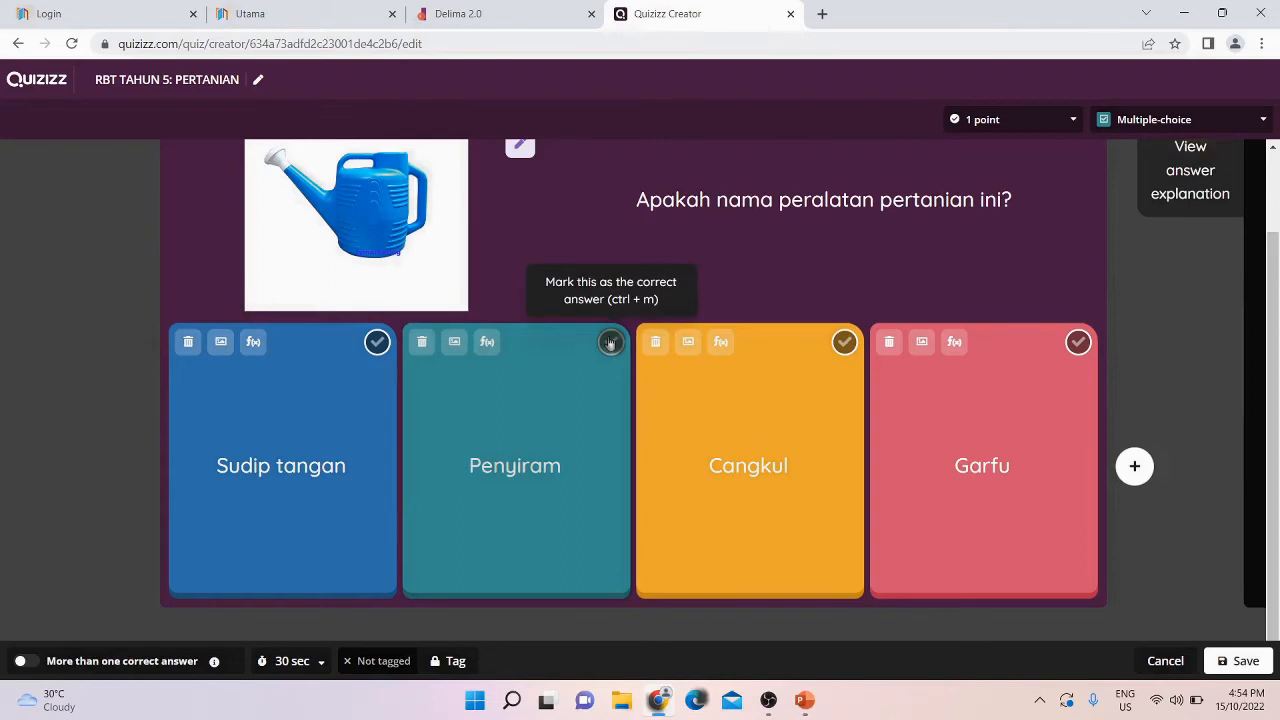
click(610, 344)
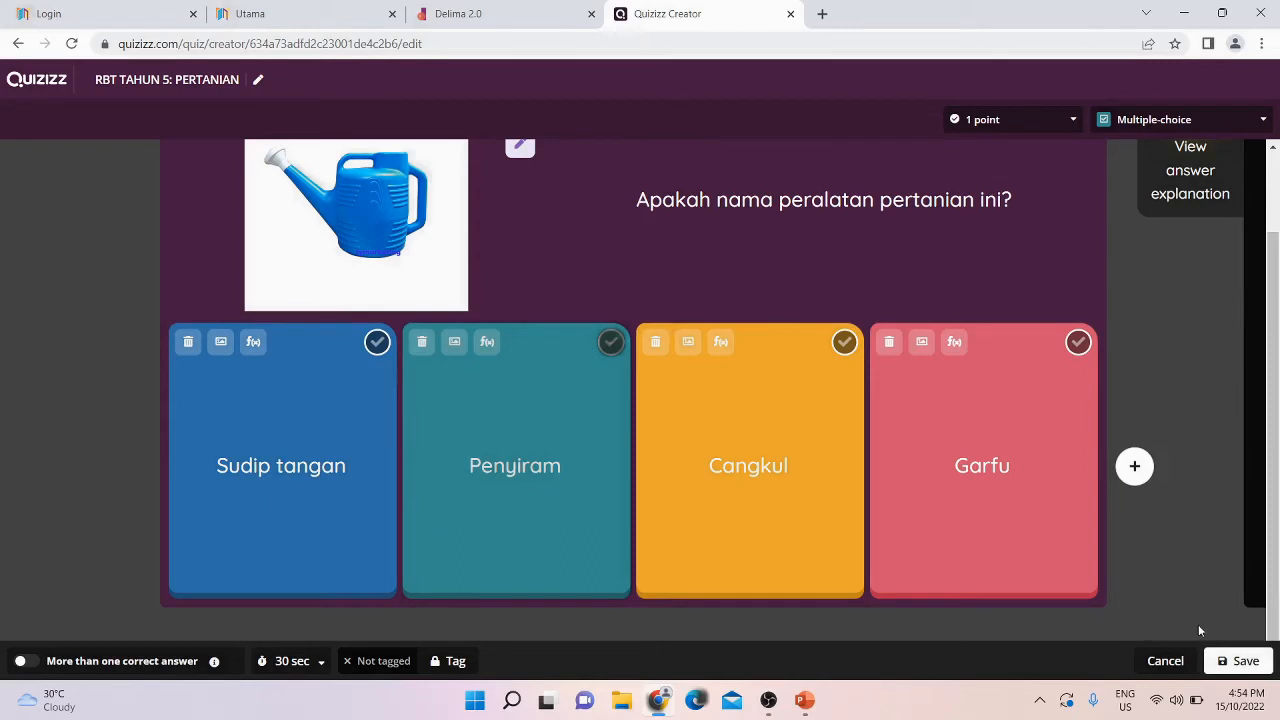
click(1234, 663)
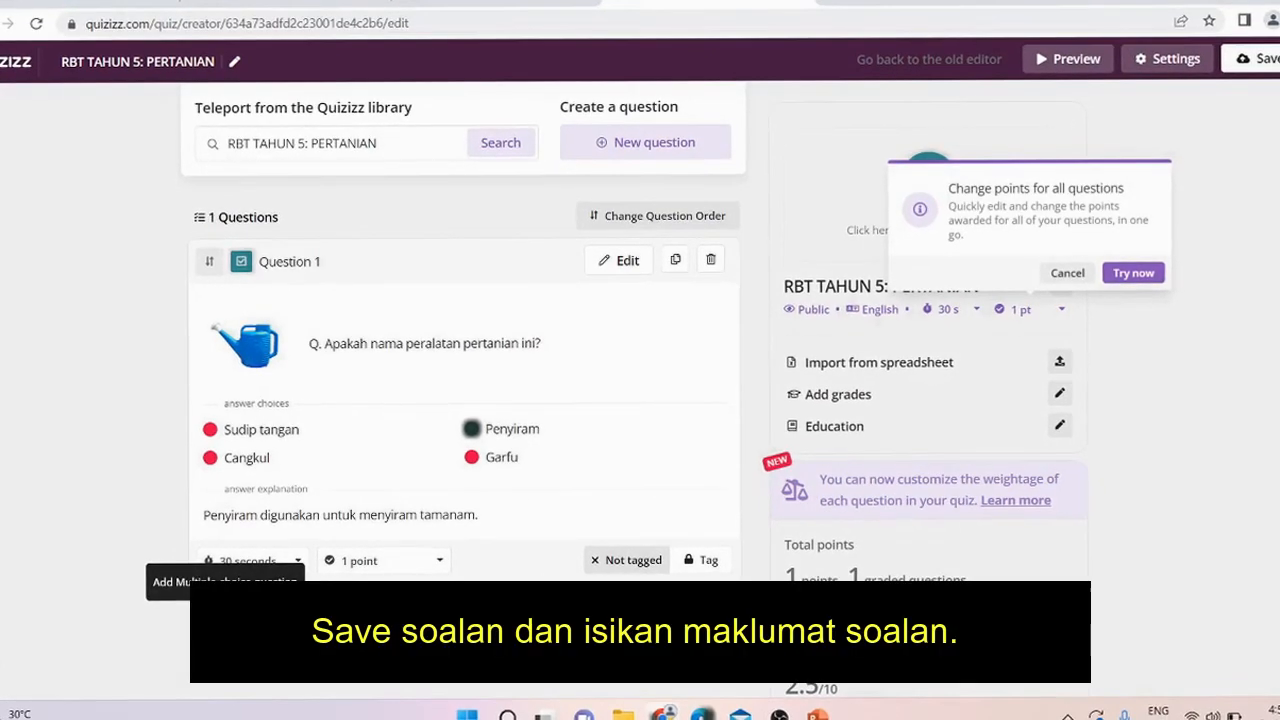
Add a new multiple-choice question and search for a question image with "sudip tangan"
click(225, 612)
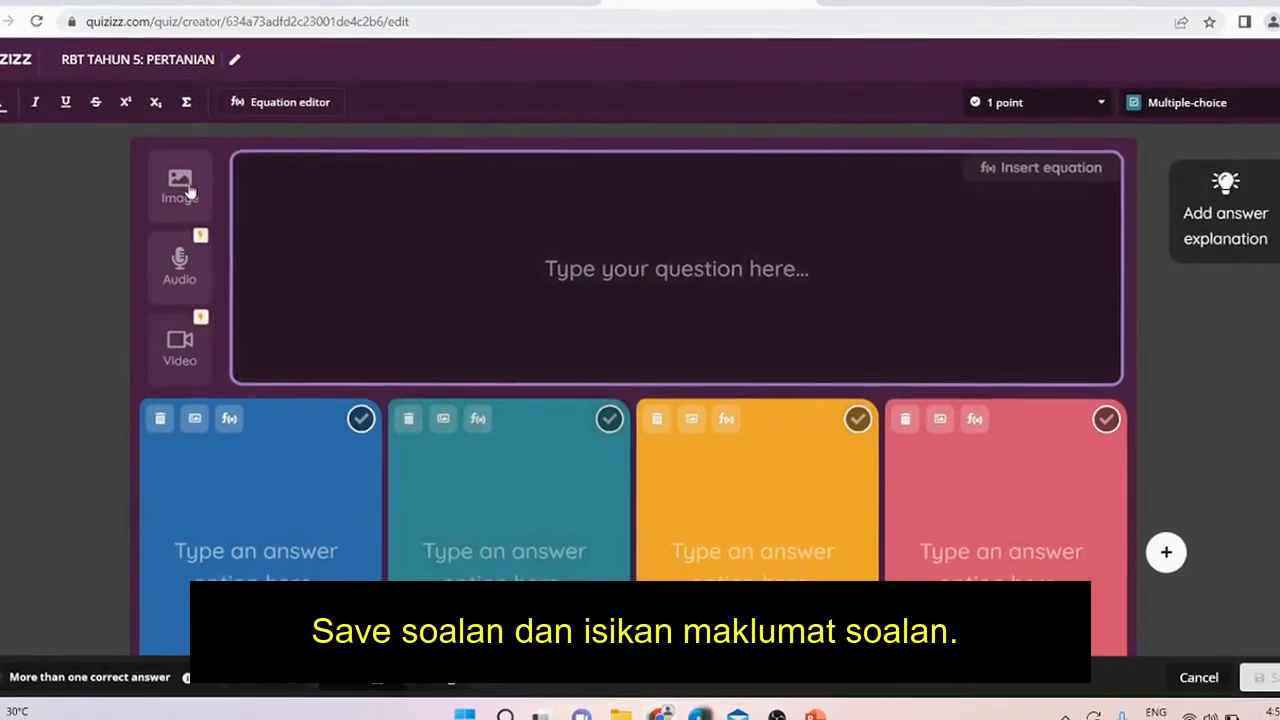
click(185, 188)
click(587, 197)
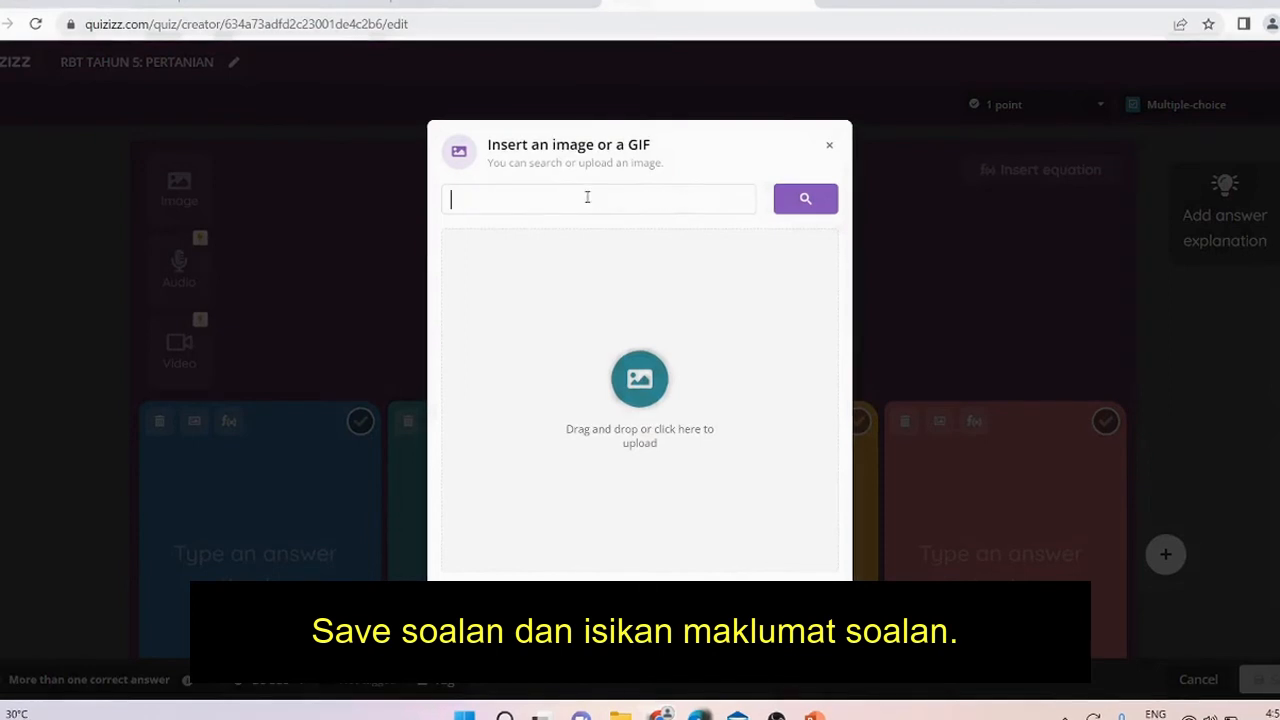
text(sudip )
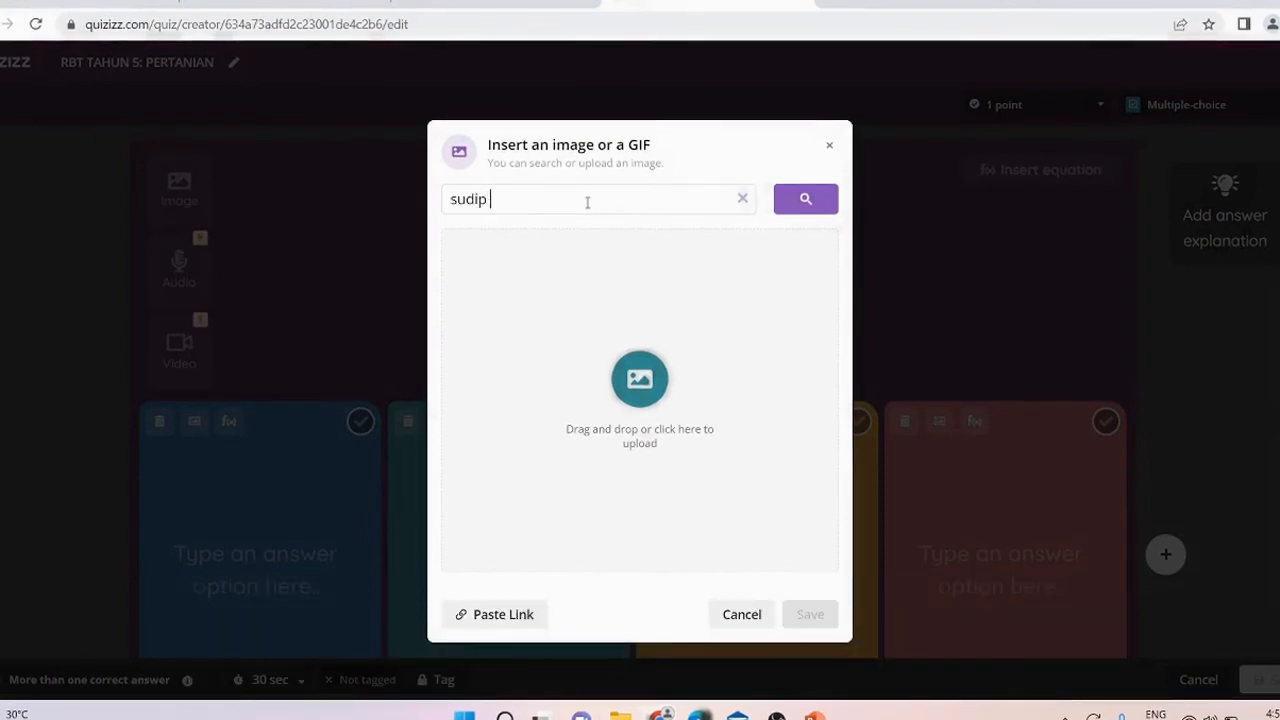
text(tangan)
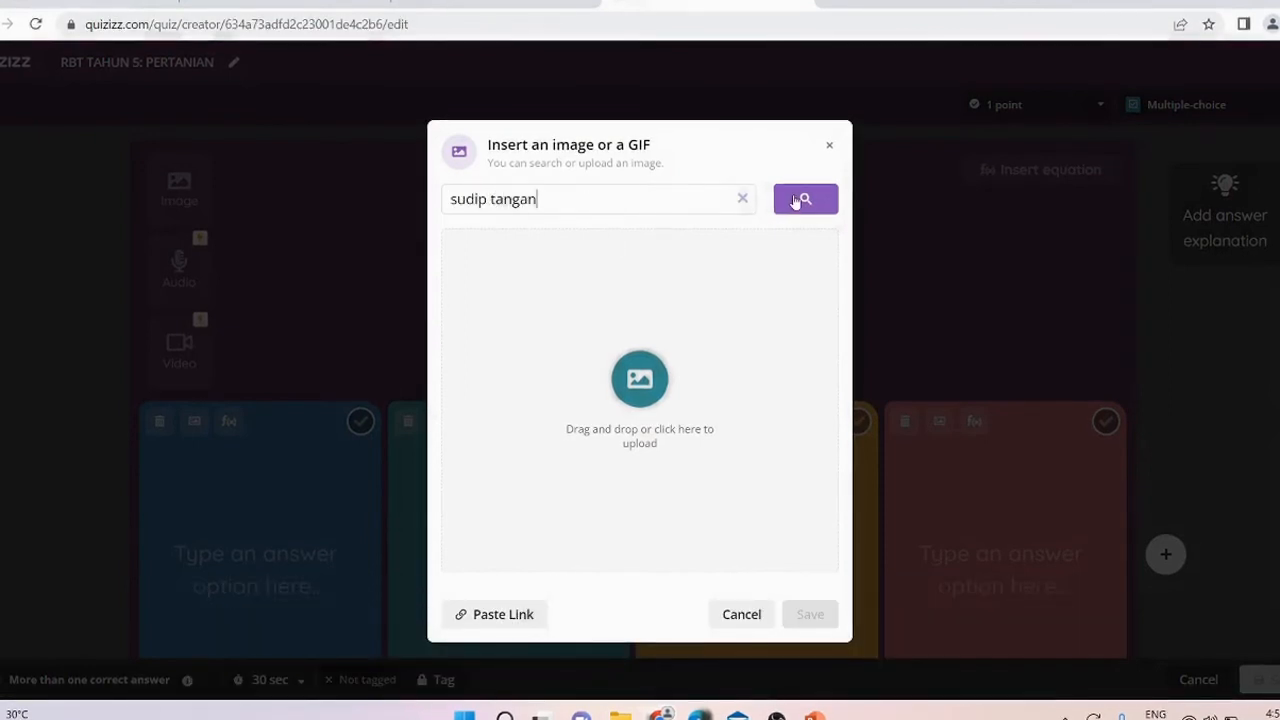
click(796, 201)
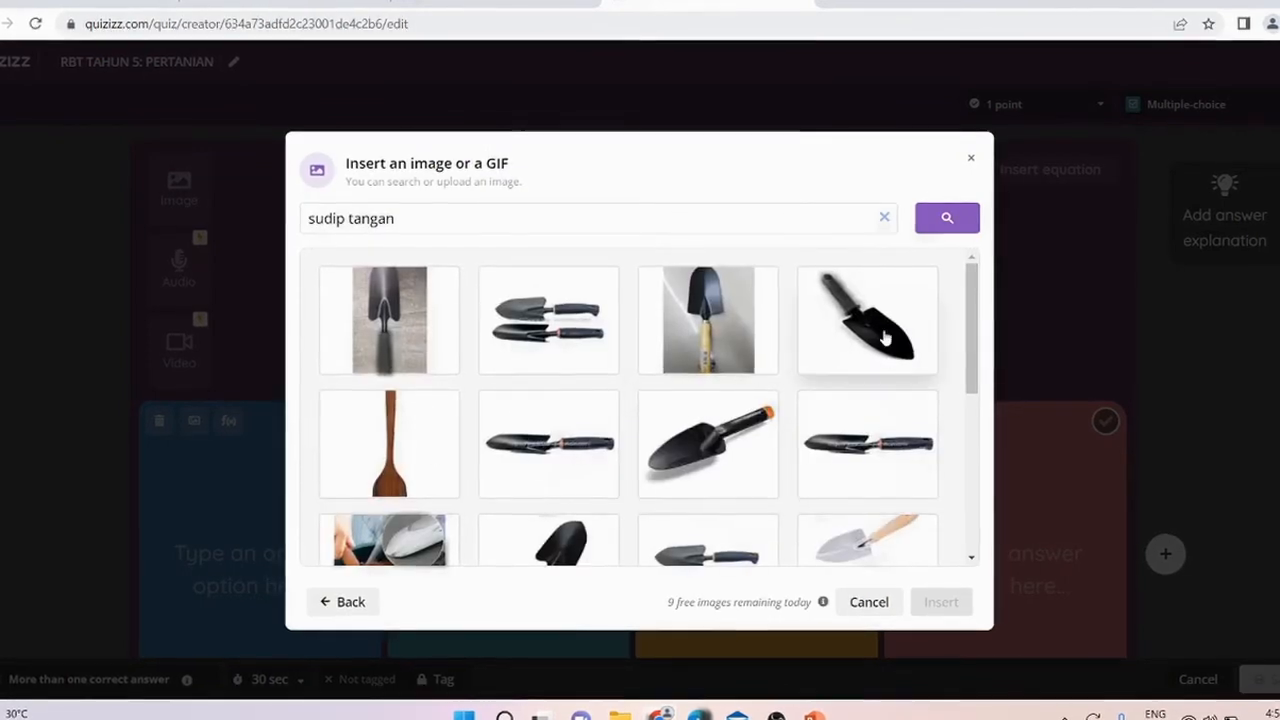
Insert the image of the black hand trowel with the orange-tipped handle into the new question
click(884, 340)
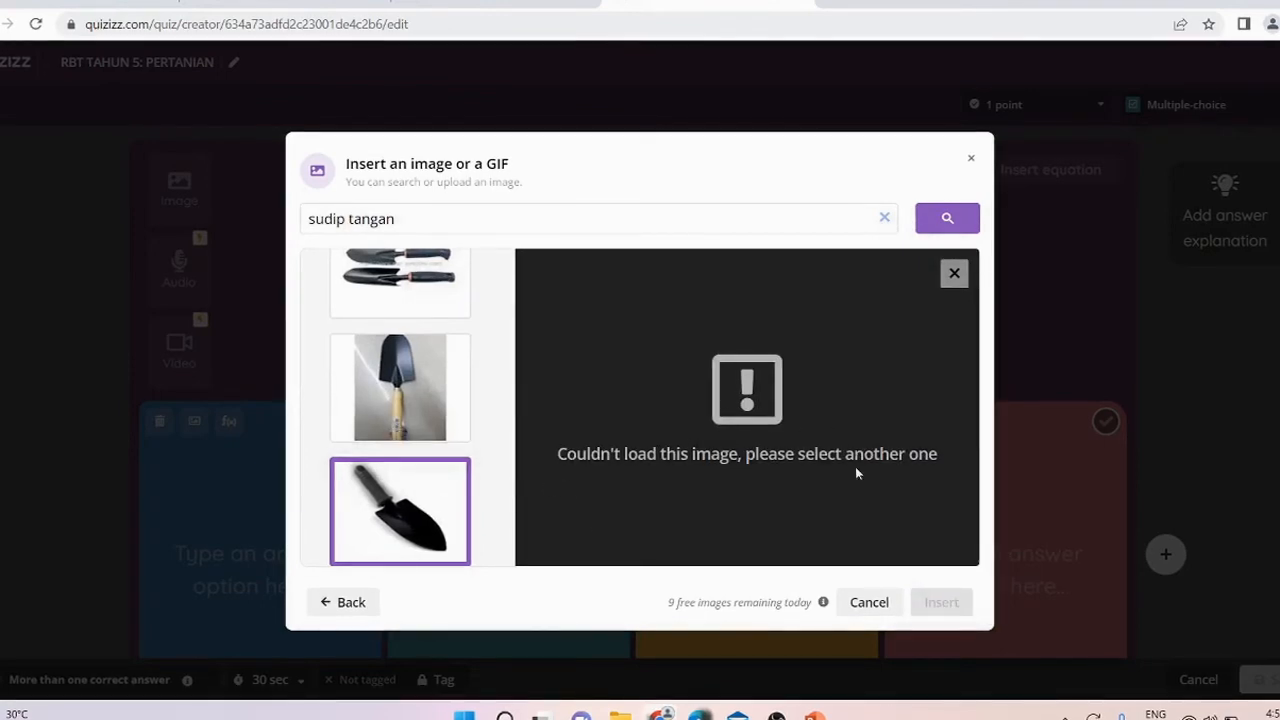
scroll(422, 474, down, 2)
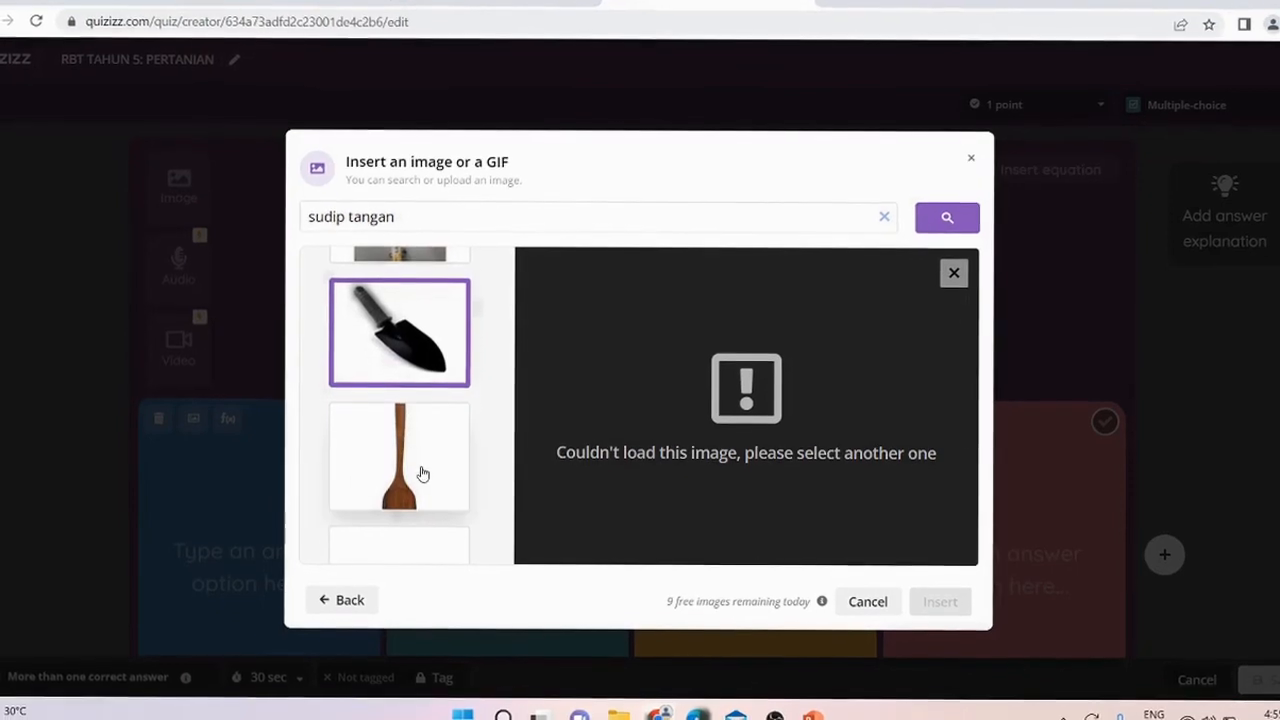
scroll(422, 474, down, 3)
click(415, 430)
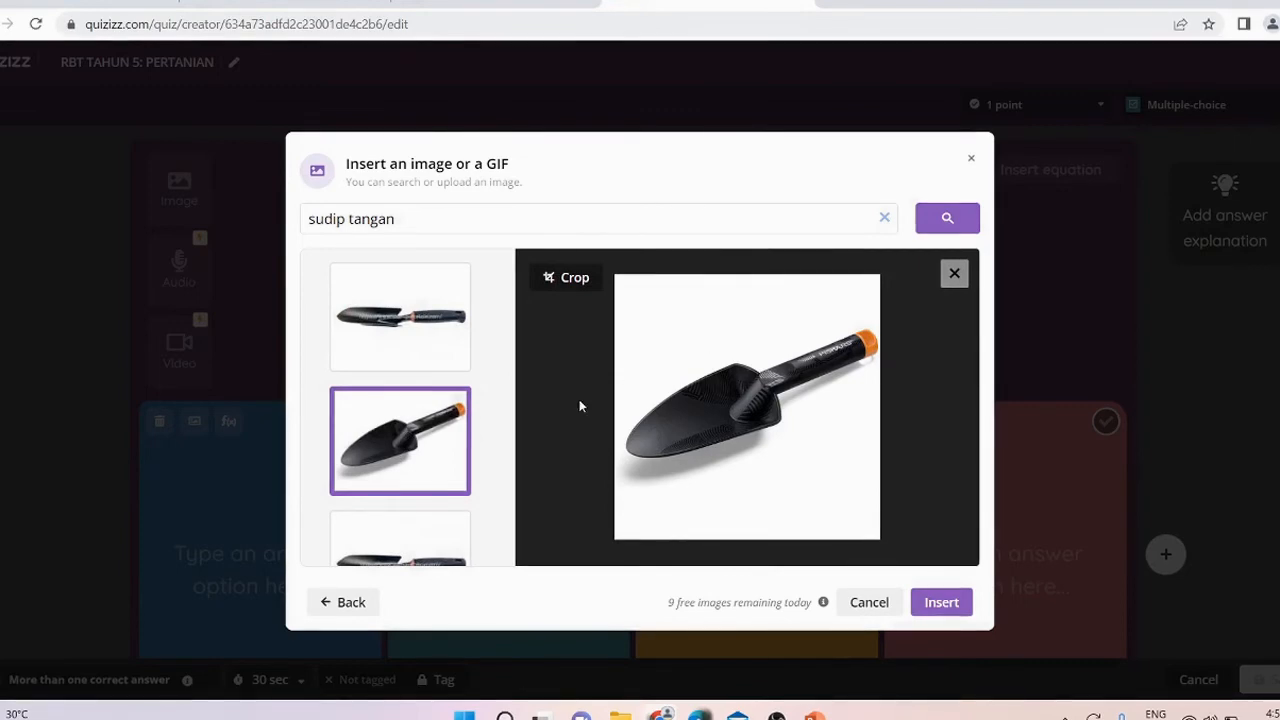
click(935, 603)
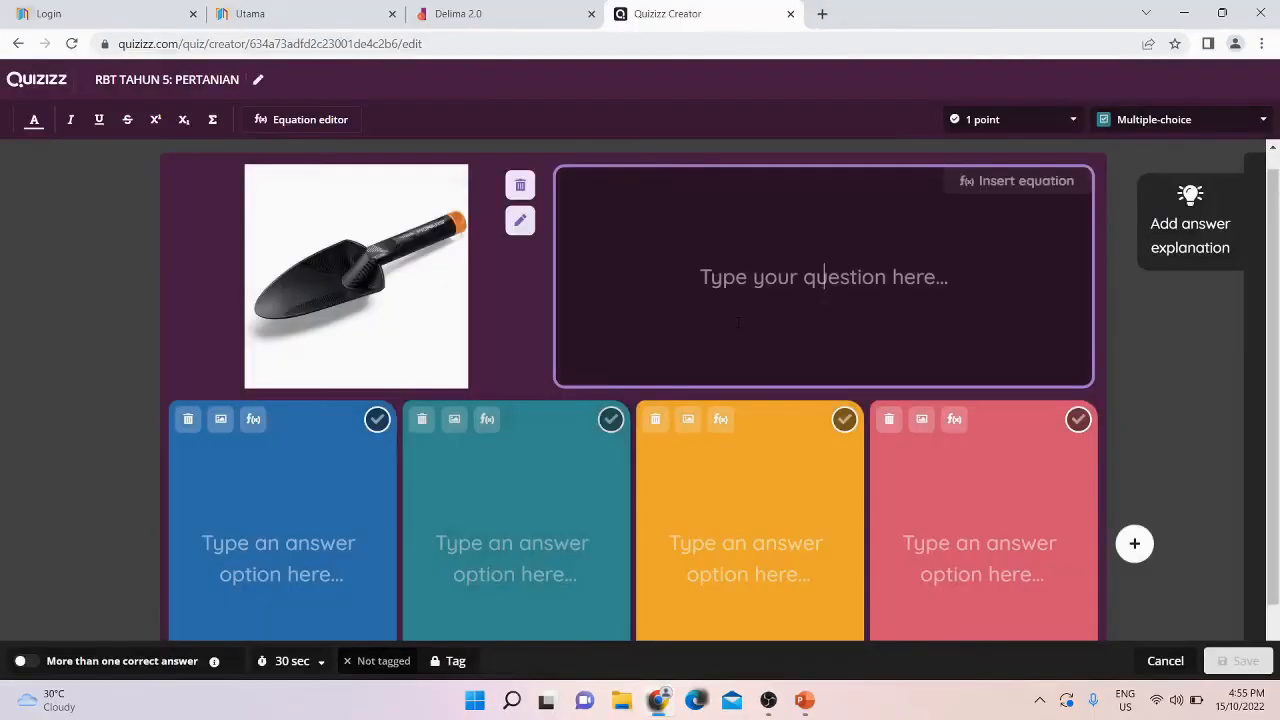
Enter the question text "Apakah nama peralatan pertanian ini?" beside the hand trowel image
text(Apakah nama per)
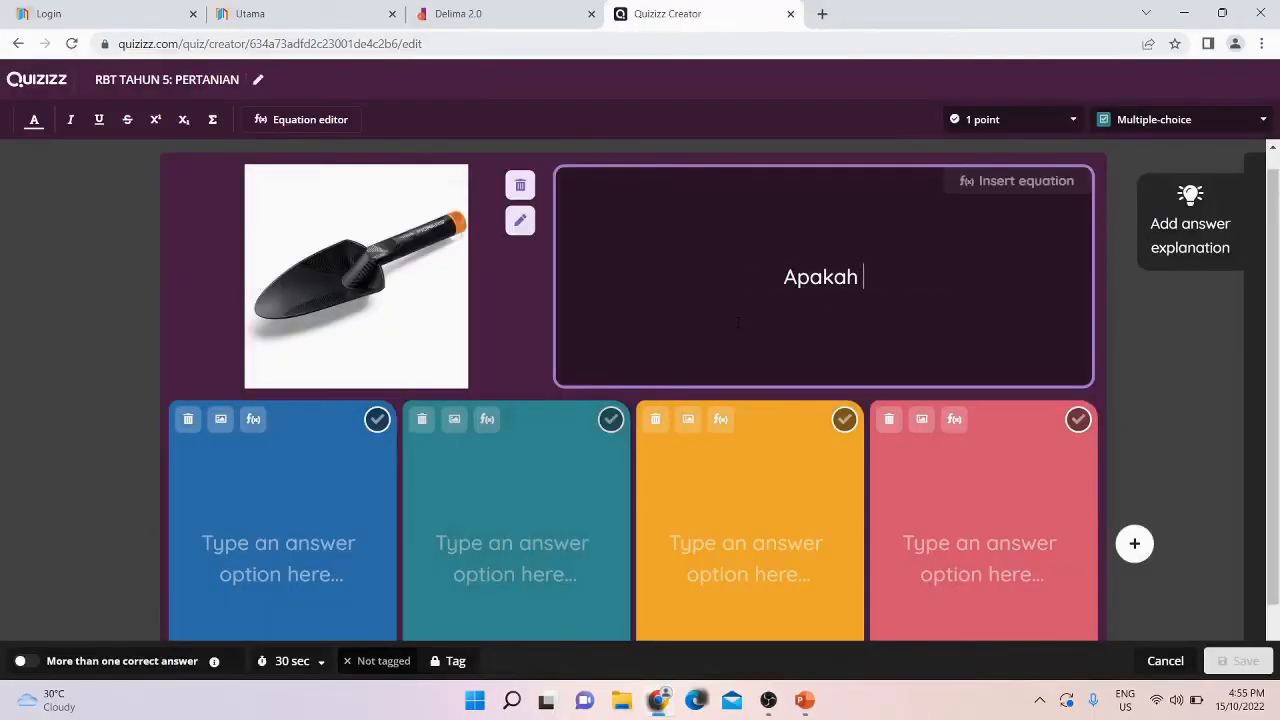
text(tan )
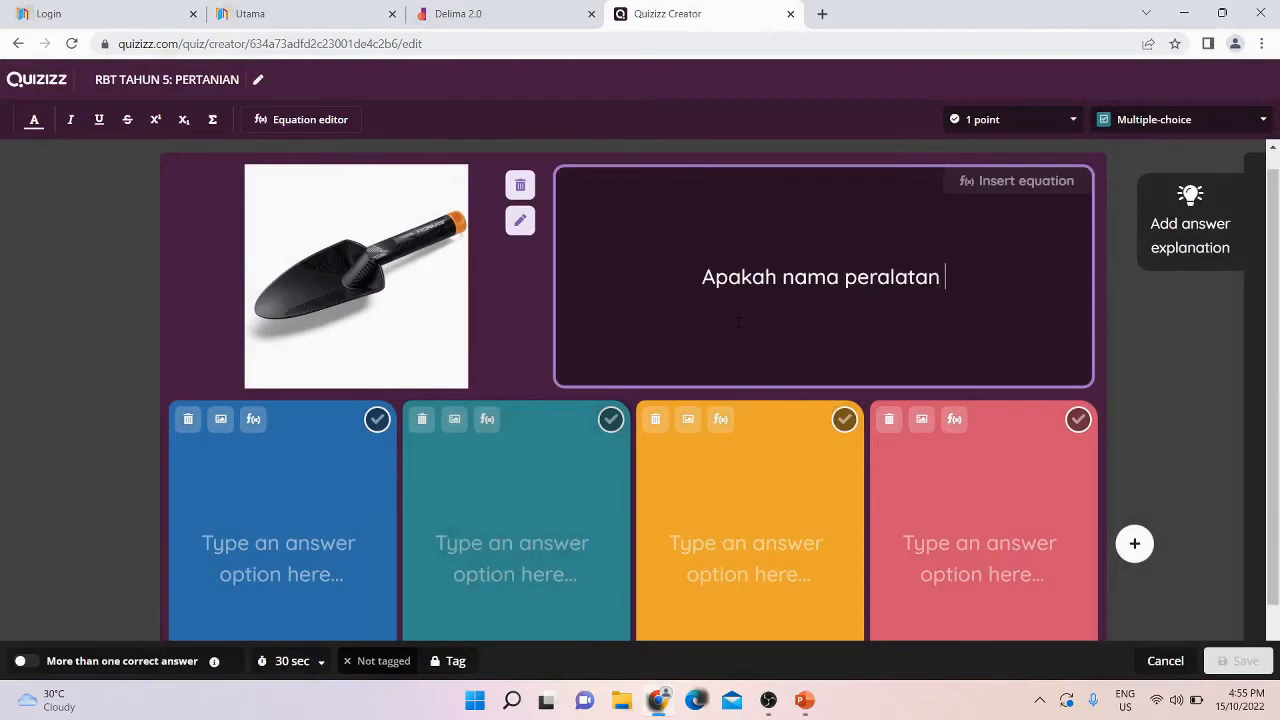
text(pertanian ini)
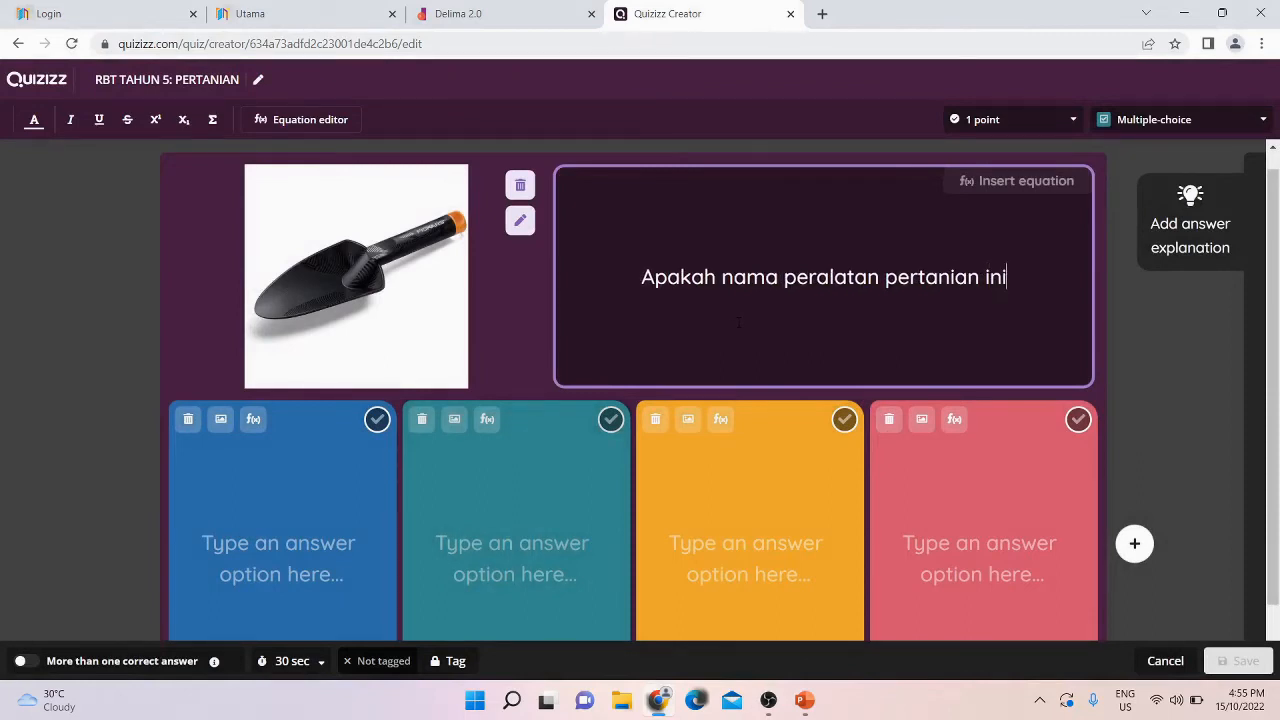
text(?)
Fill in the first three answer options with "Penyiram", "Serampang tangan" and "Sudip tangan", in that order
click(281, 543)
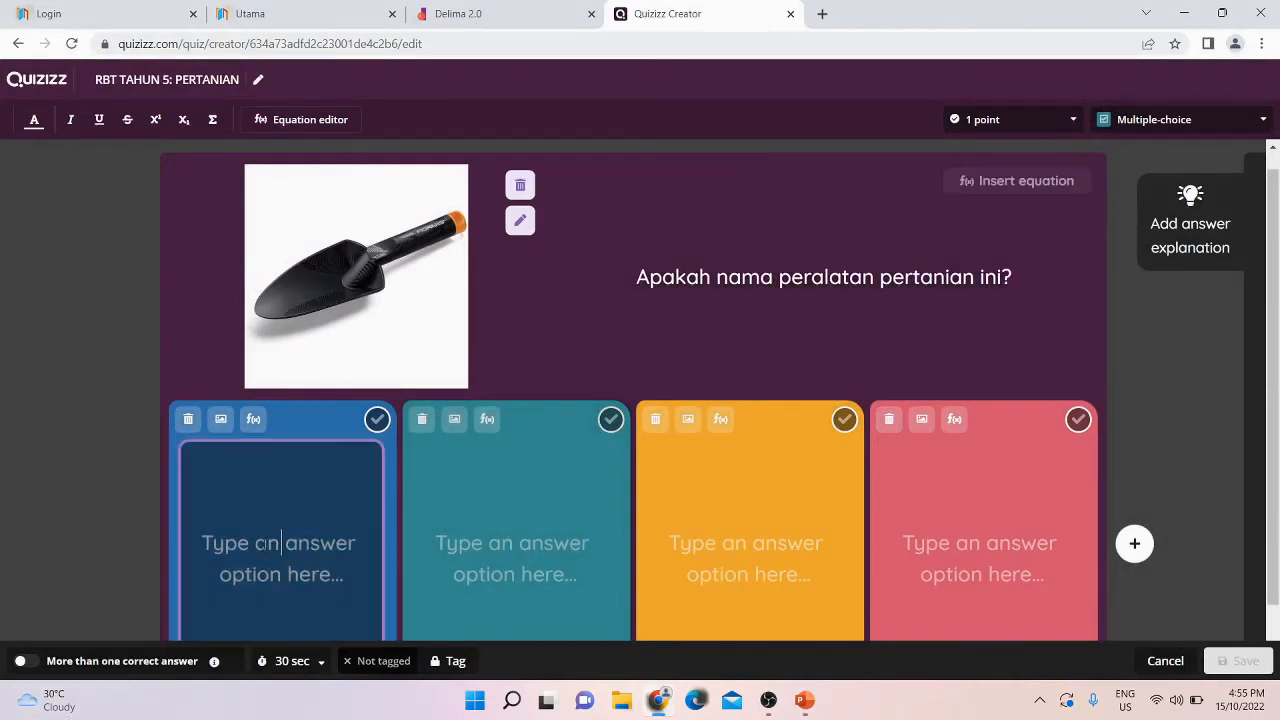
text(Penyiram)
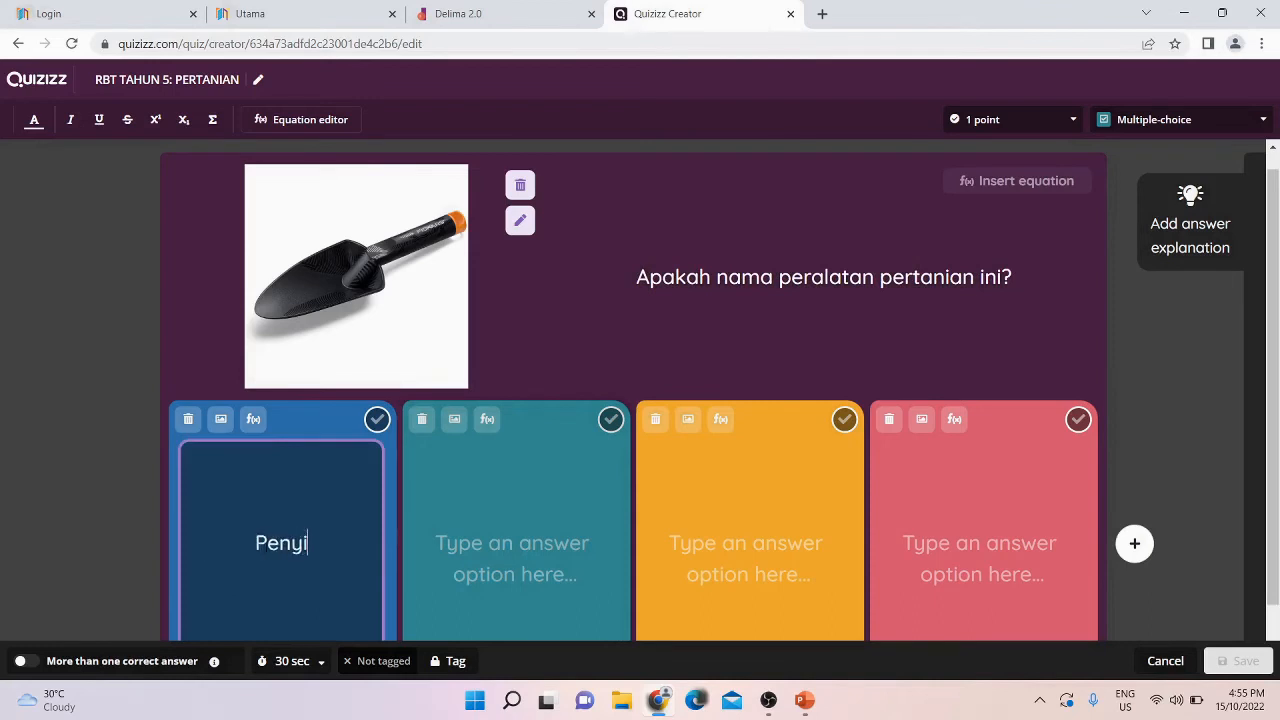
click(459, 544)
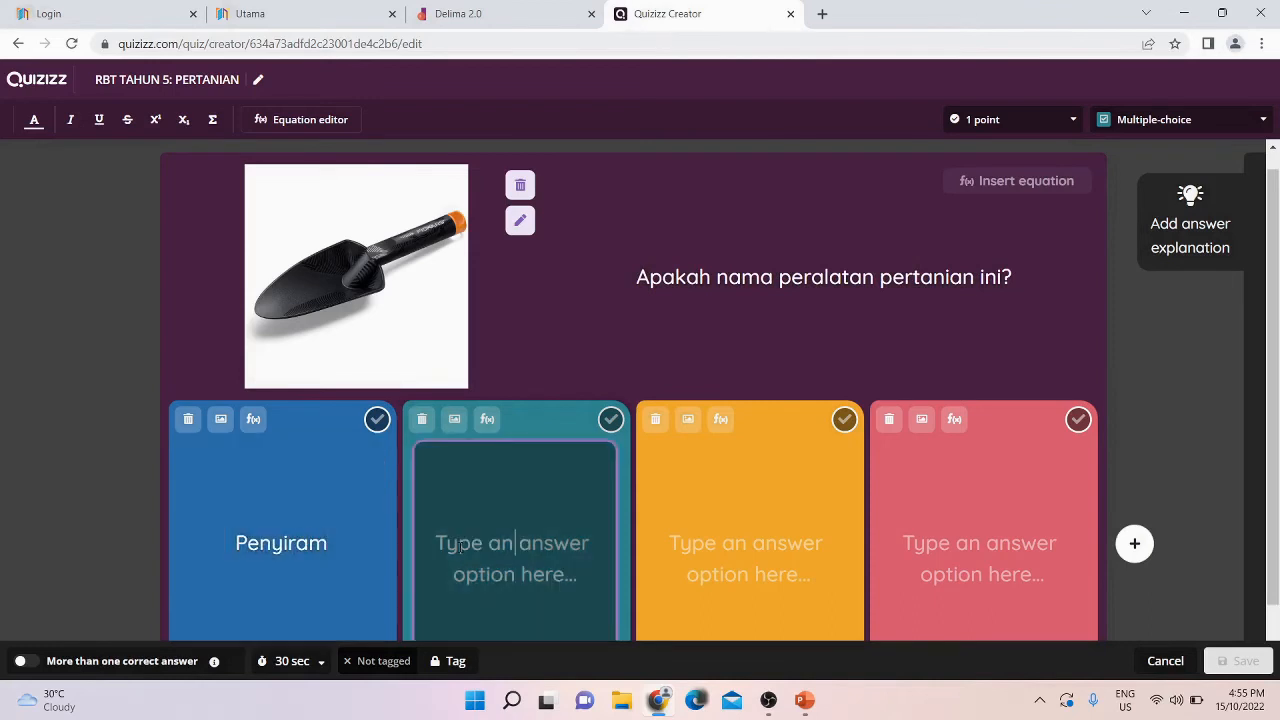
text(Serampang )
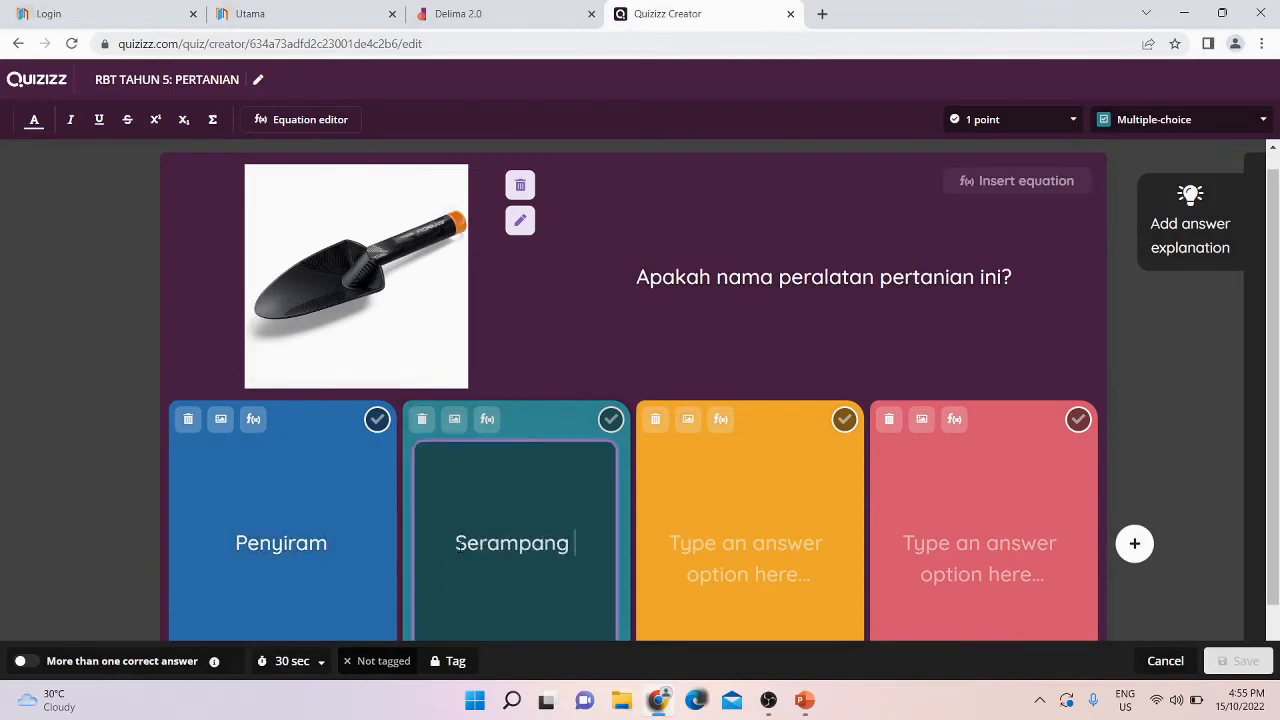
text(tangan)
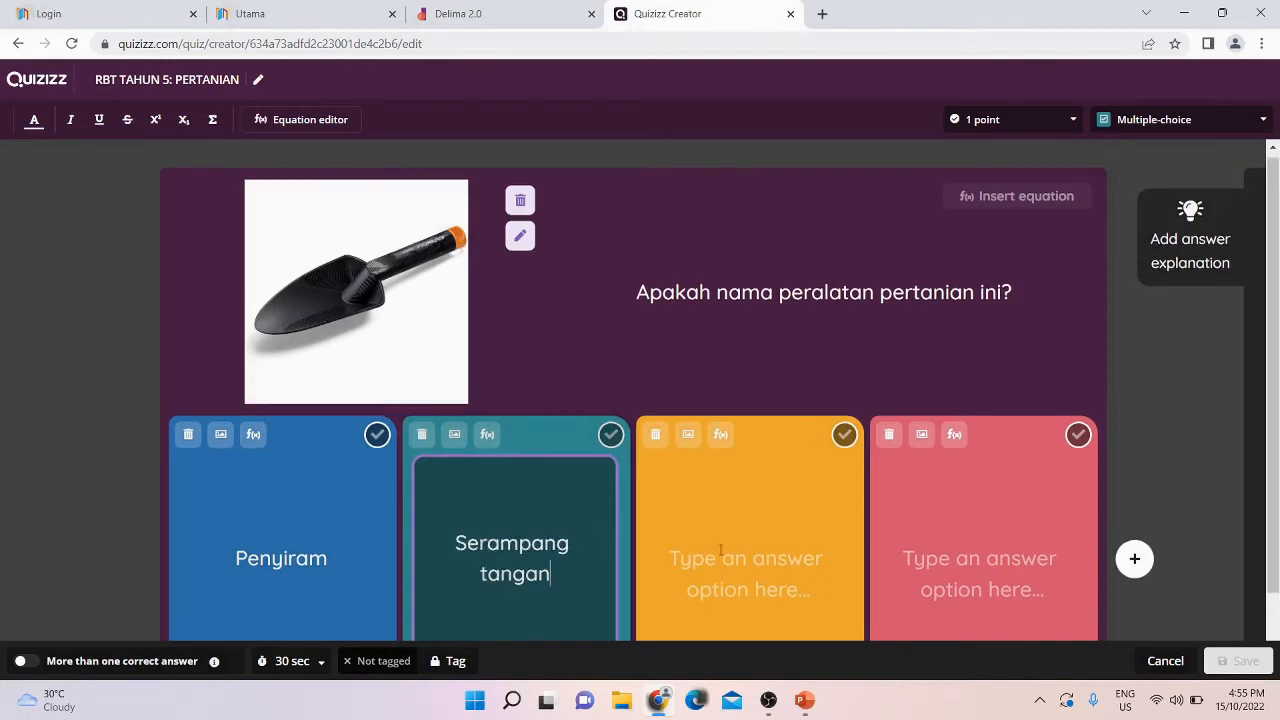
click(720, 549)
text(Sudip)
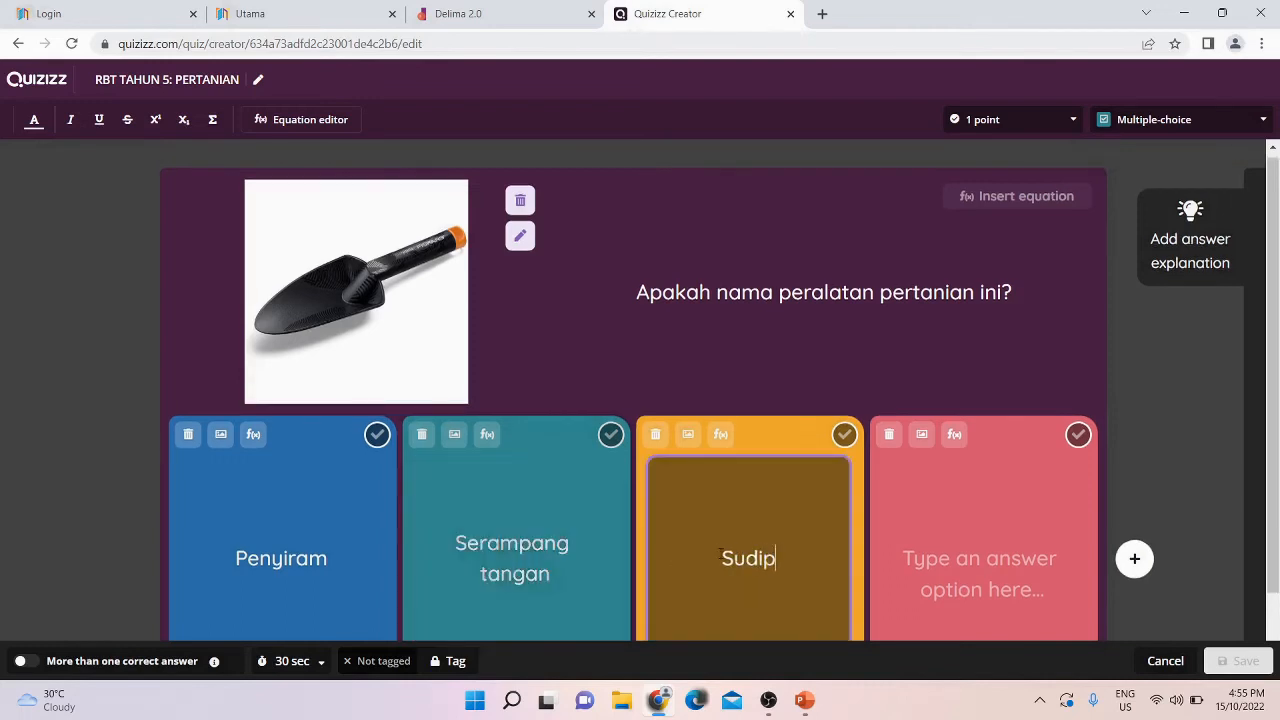
text( tangan)
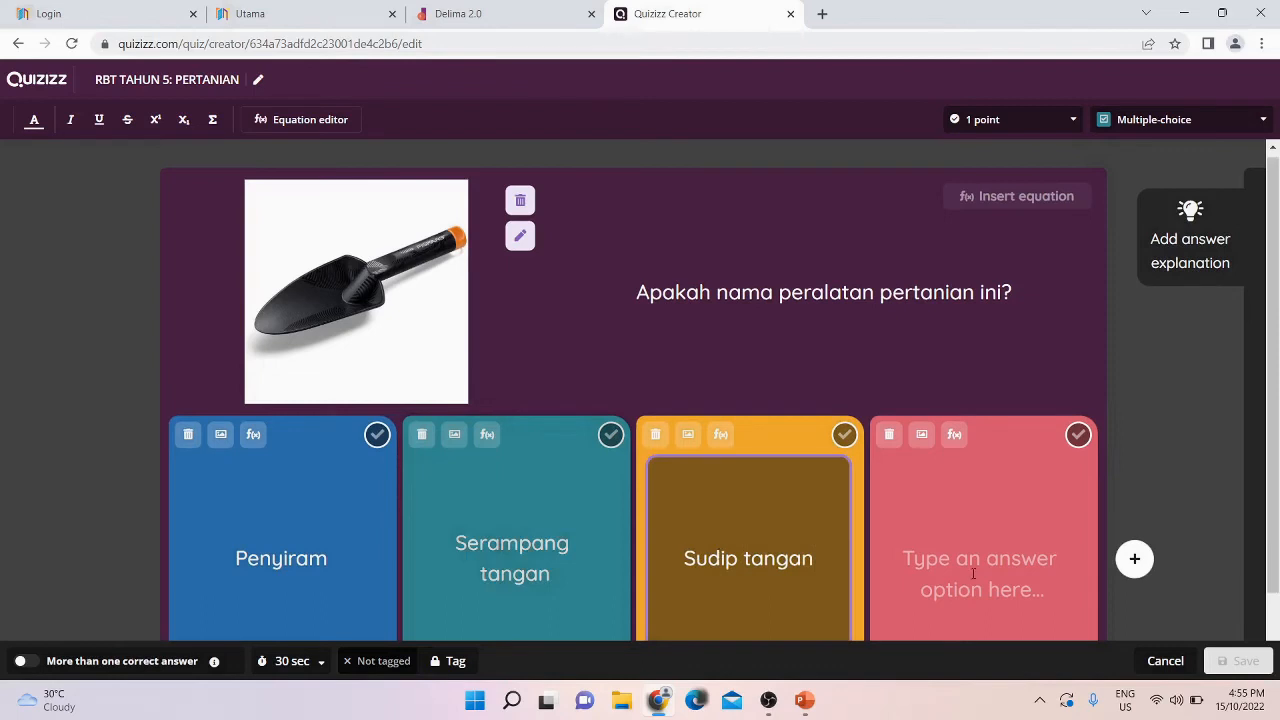
Enter "Bekas takungan" as the fourth answer option
click(973, 573)
text(Bekas ta)
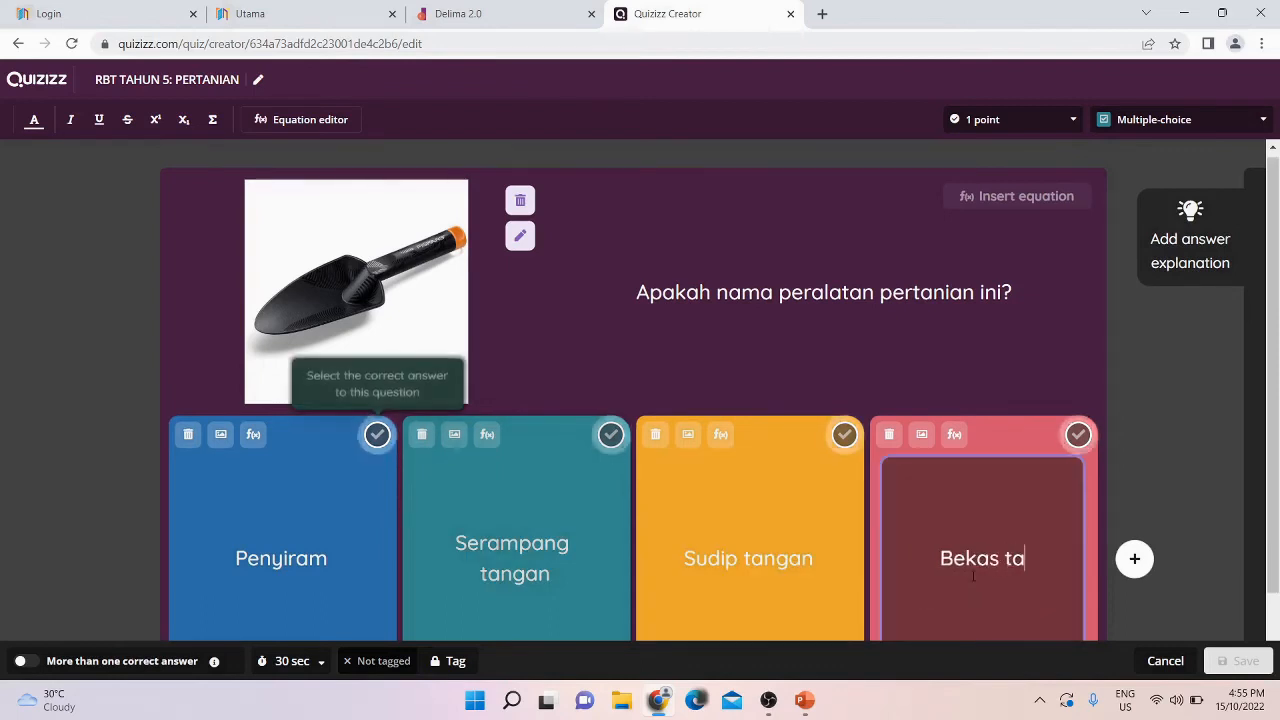
text(kungan)
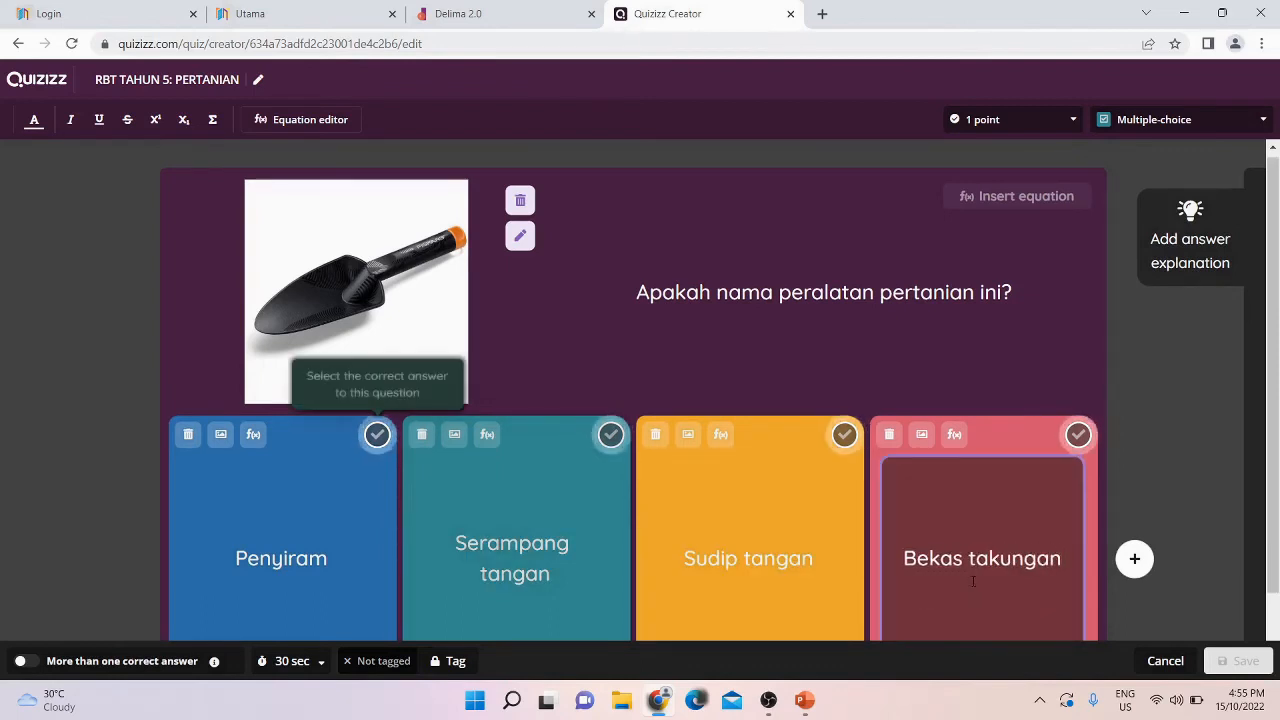
Remove all the text from the fourth answer option
scroll(971, 615, down, 1)
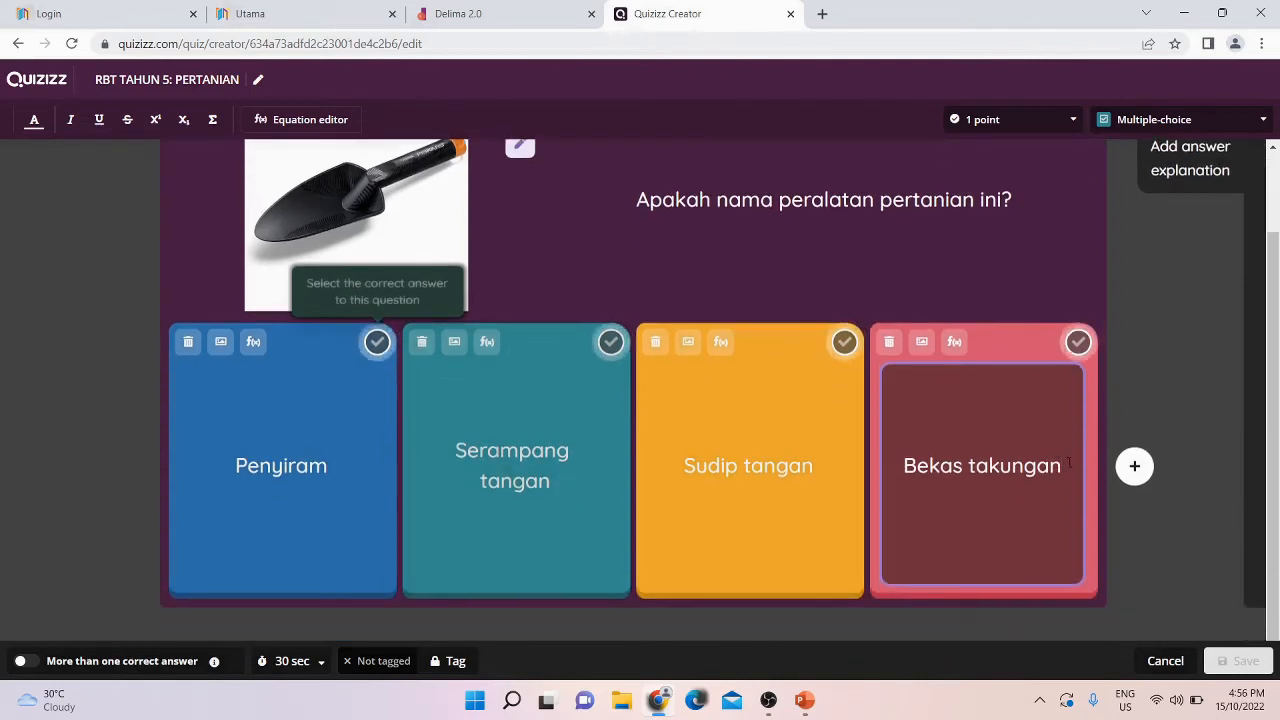
double_click(1068, 462)
drag(962, 465, 930, 465)
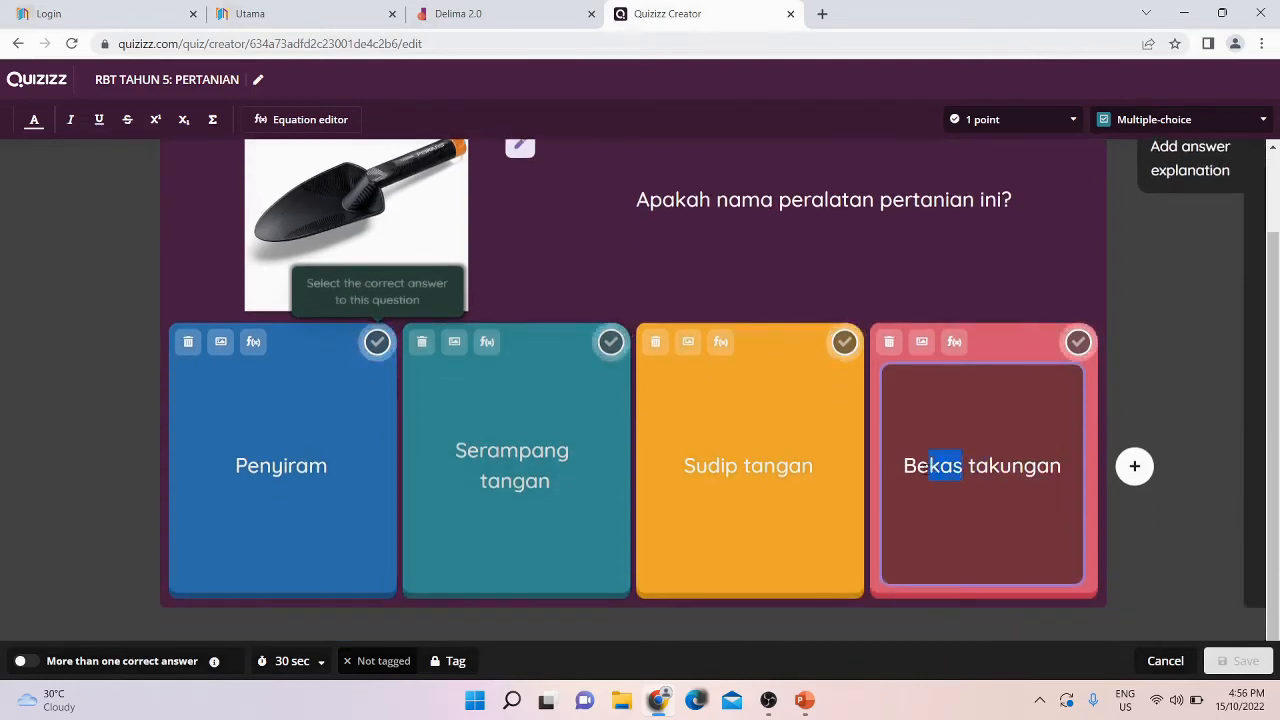
key(Delete)
key(Delete)
key(Delete)
key(Delete)
key(Delete)
key(Delete)
key(Delete)
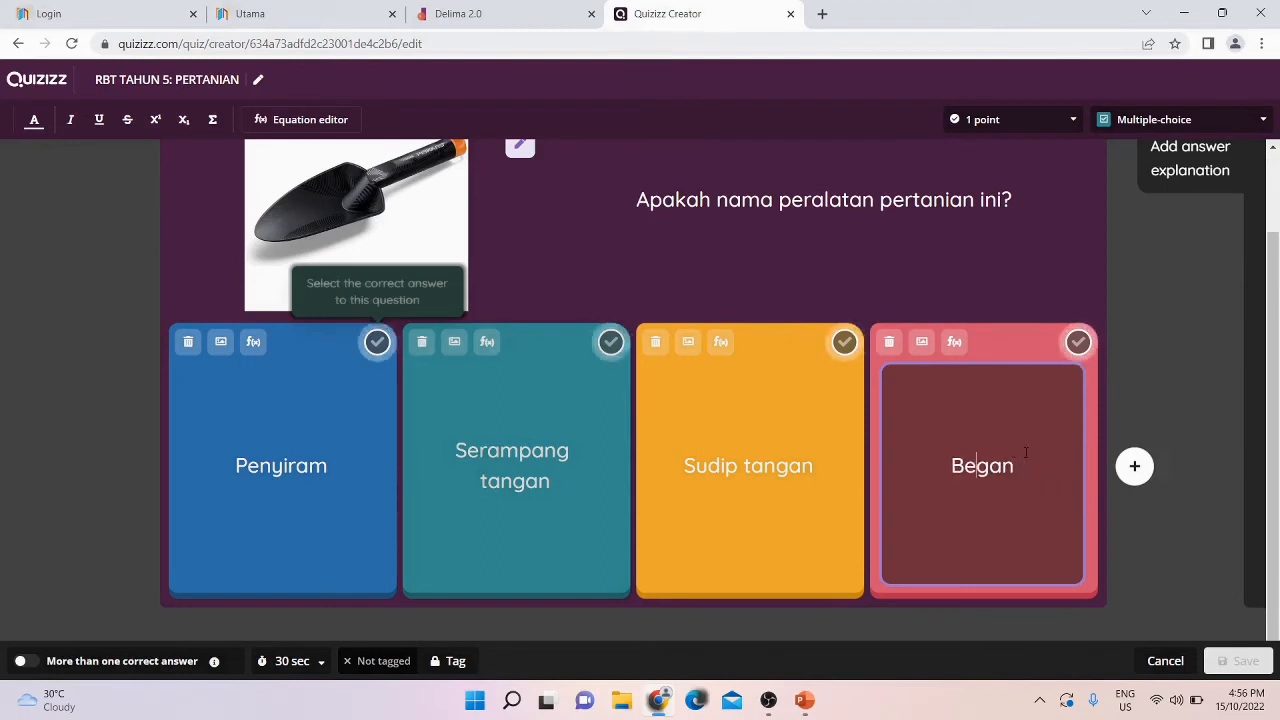
key(Delete)
key(Delete)
key(Delete)
key(BackSpace)
key(BackSpace)
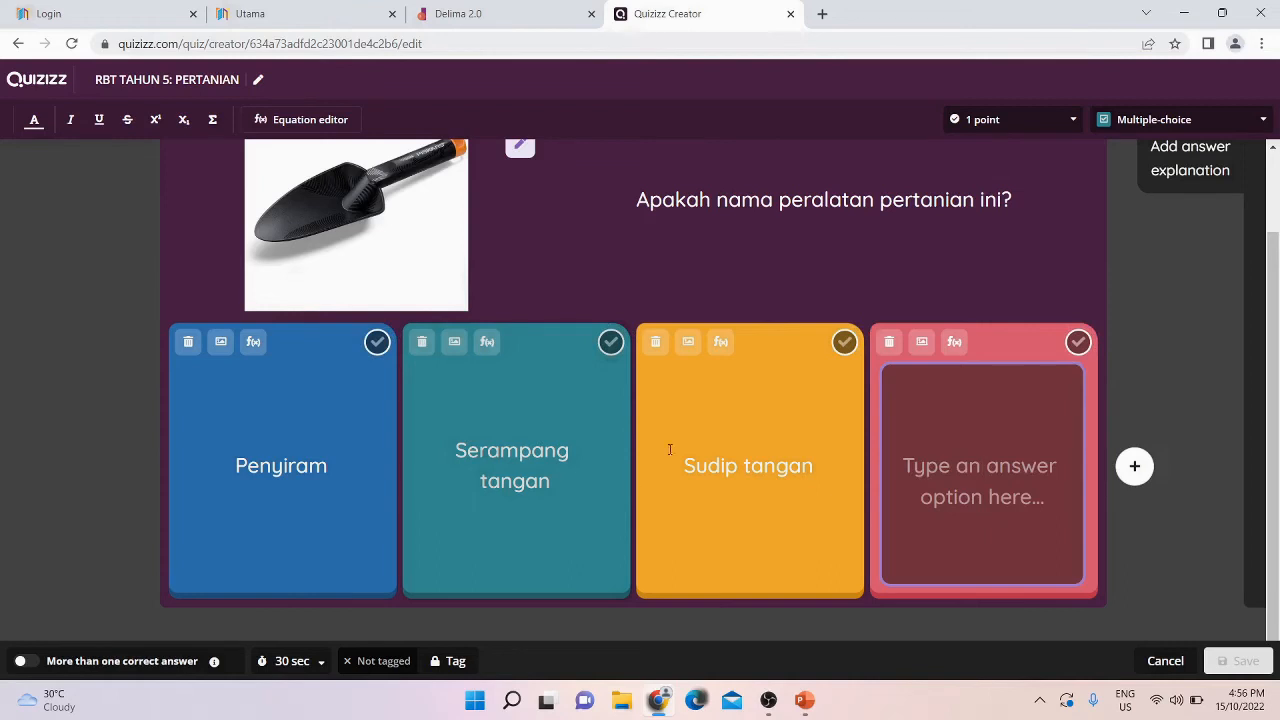
Mark "Sudip tangan" as the correct answer and save the hand trowel question
click(845, 343)
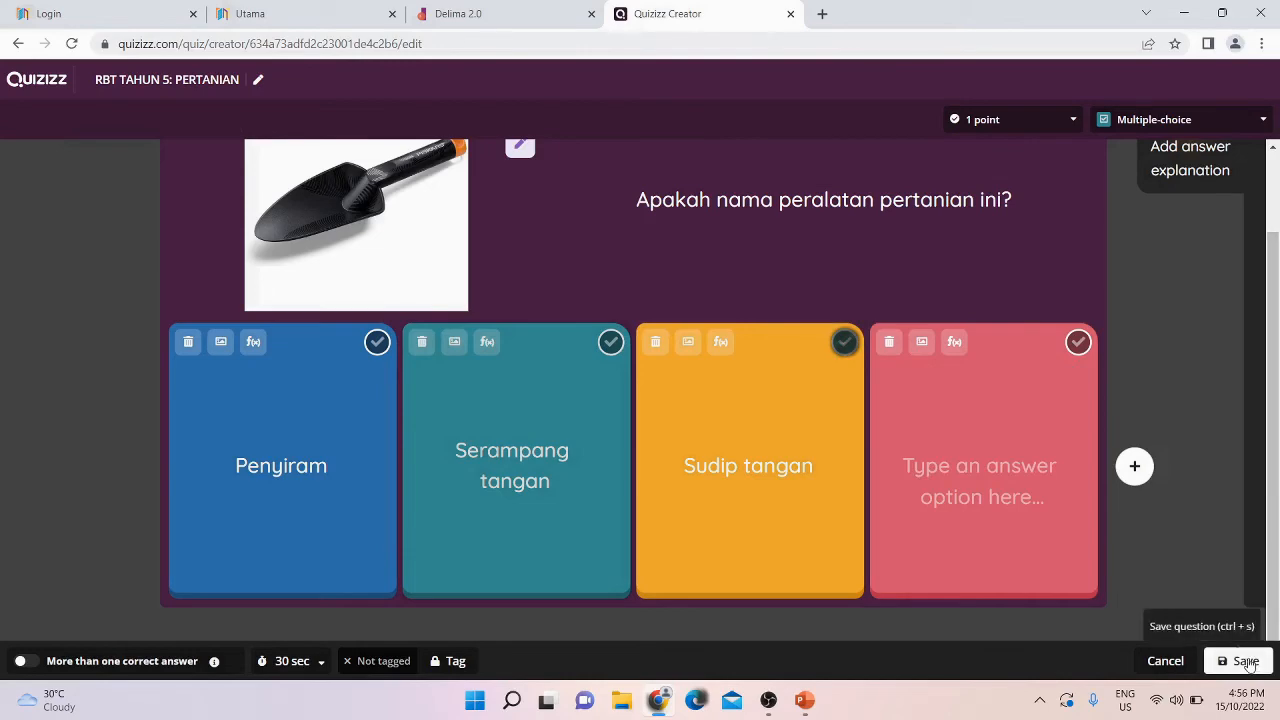
click(1246, 662)
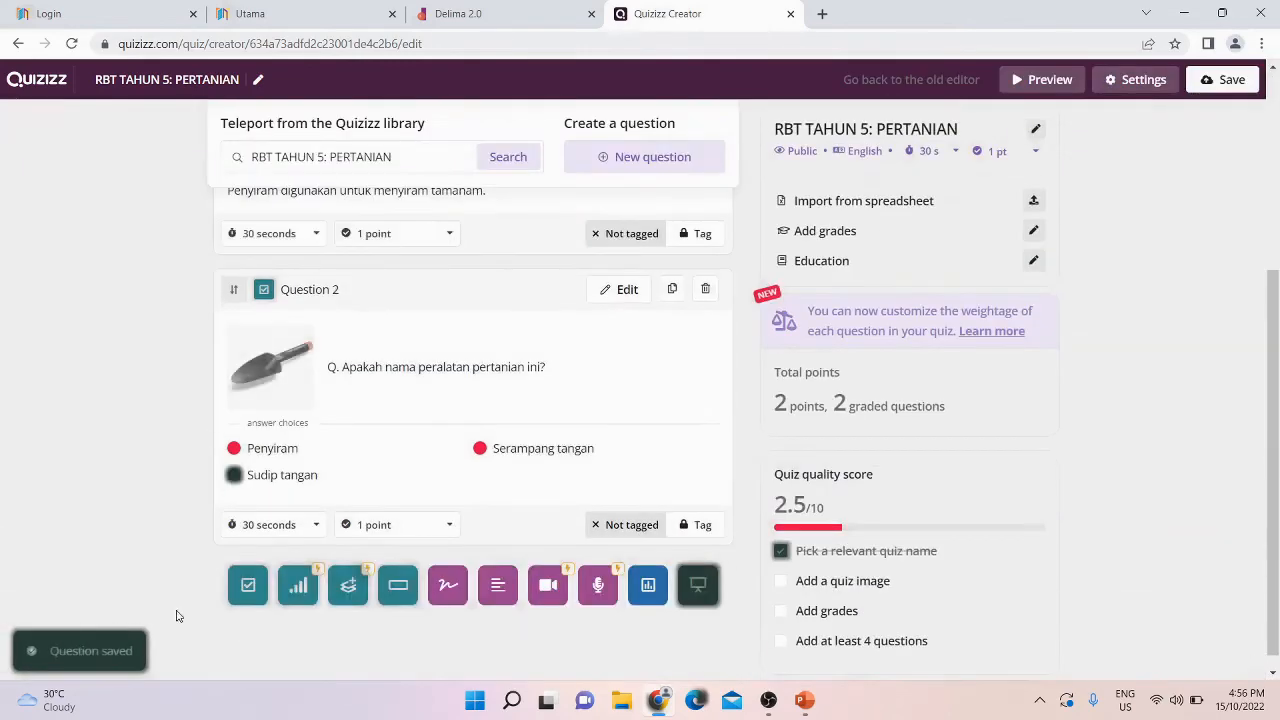
Review the two saved questions with their answers, time limits and points, and the quiz quality score
scroll(320, 500, up, 1)
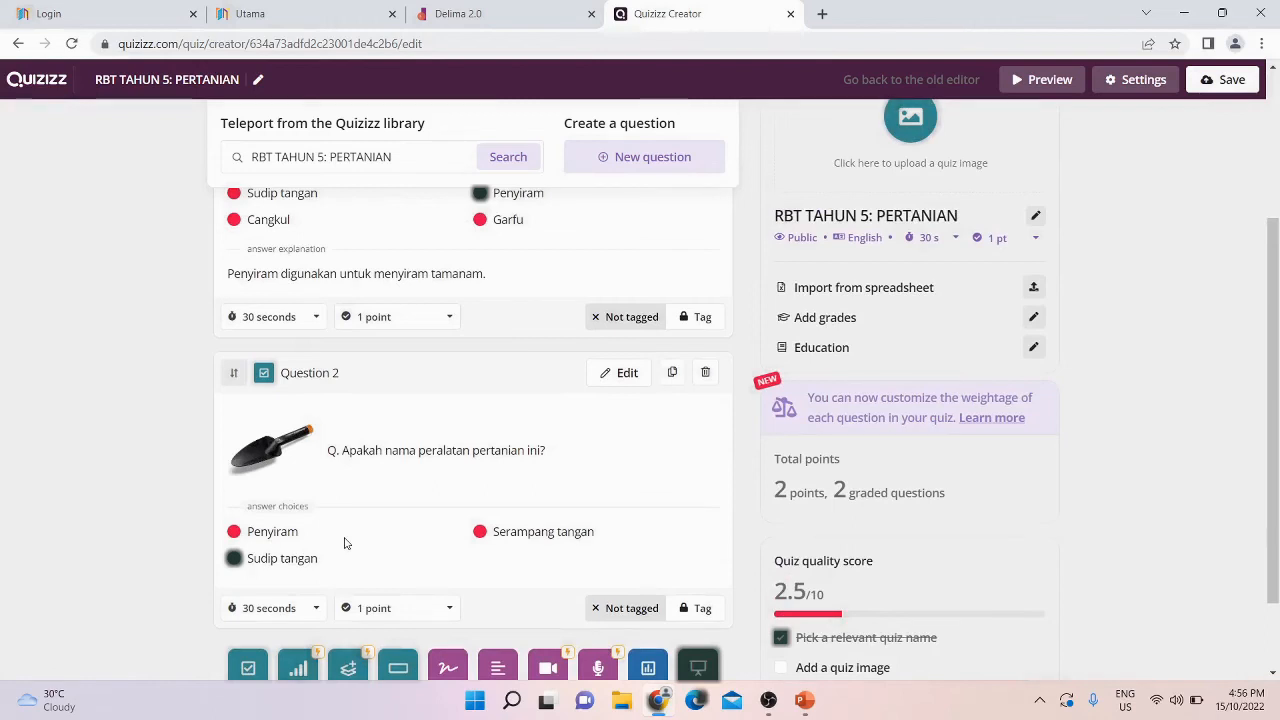
scroll(345, 545, down, 1)
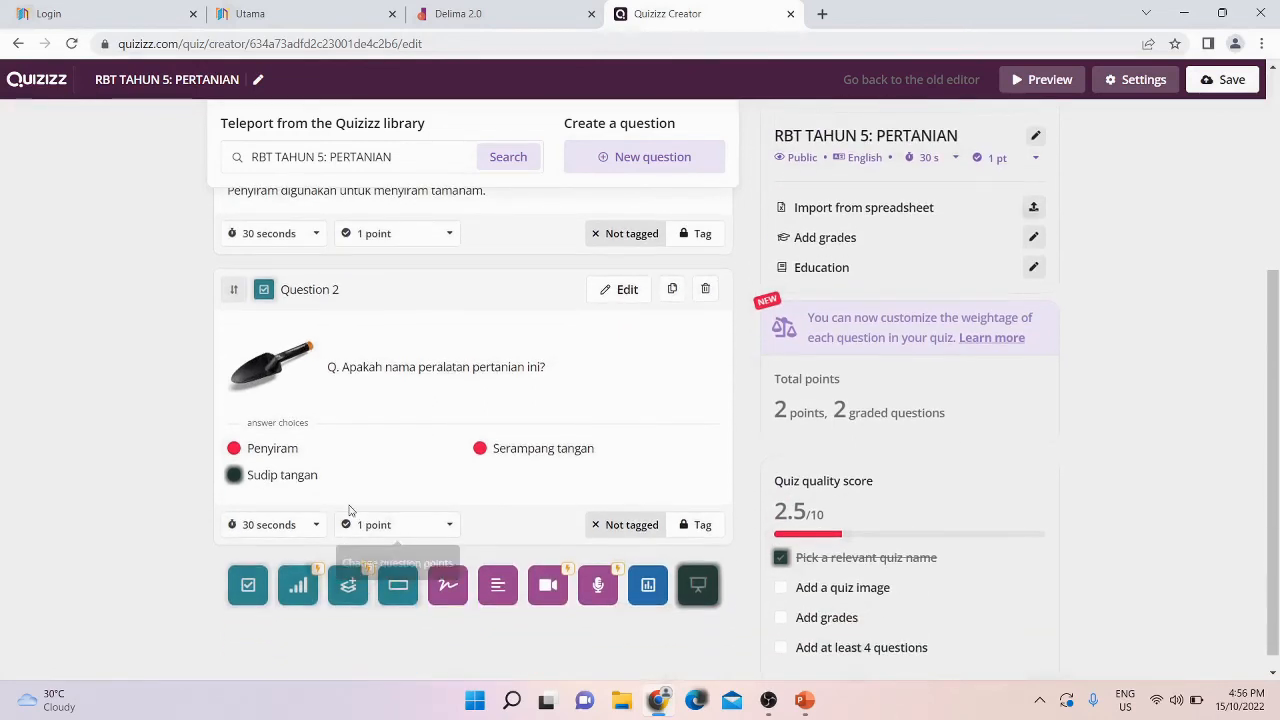
scroll(350, 510, up, 2)
scroll(360, 320, down, 1)
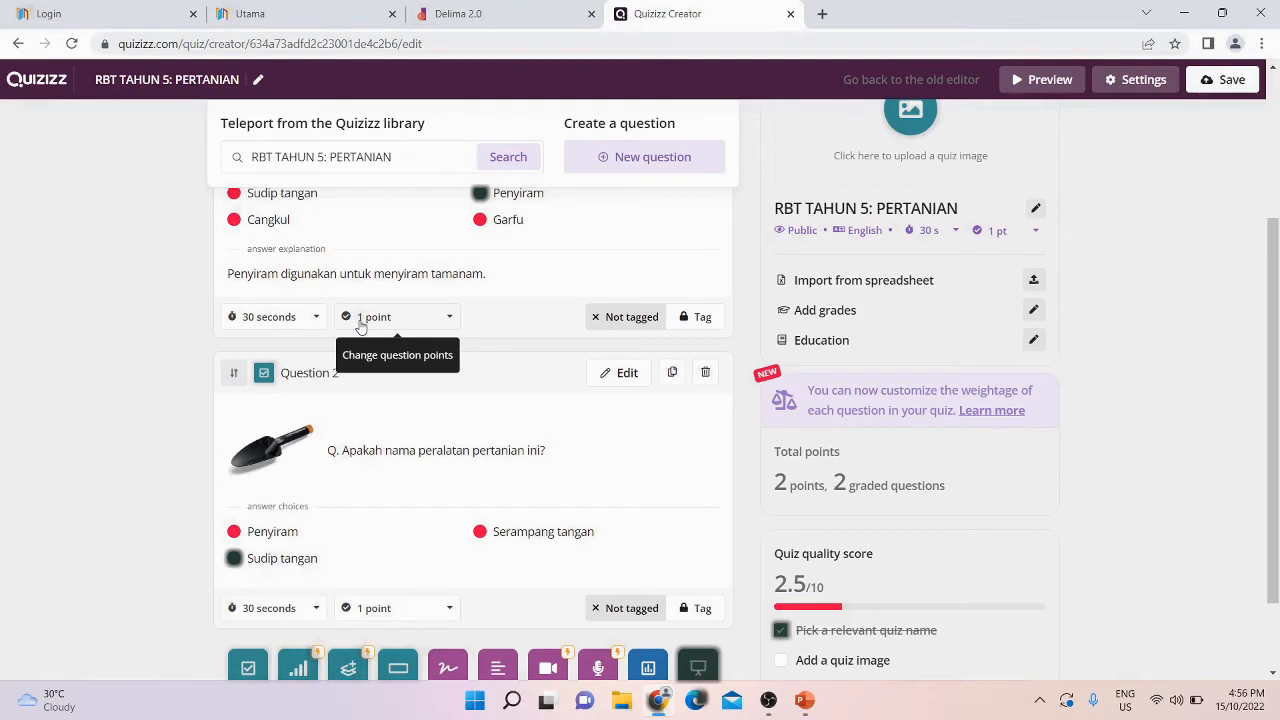
scroll(380, 317, down, 1)
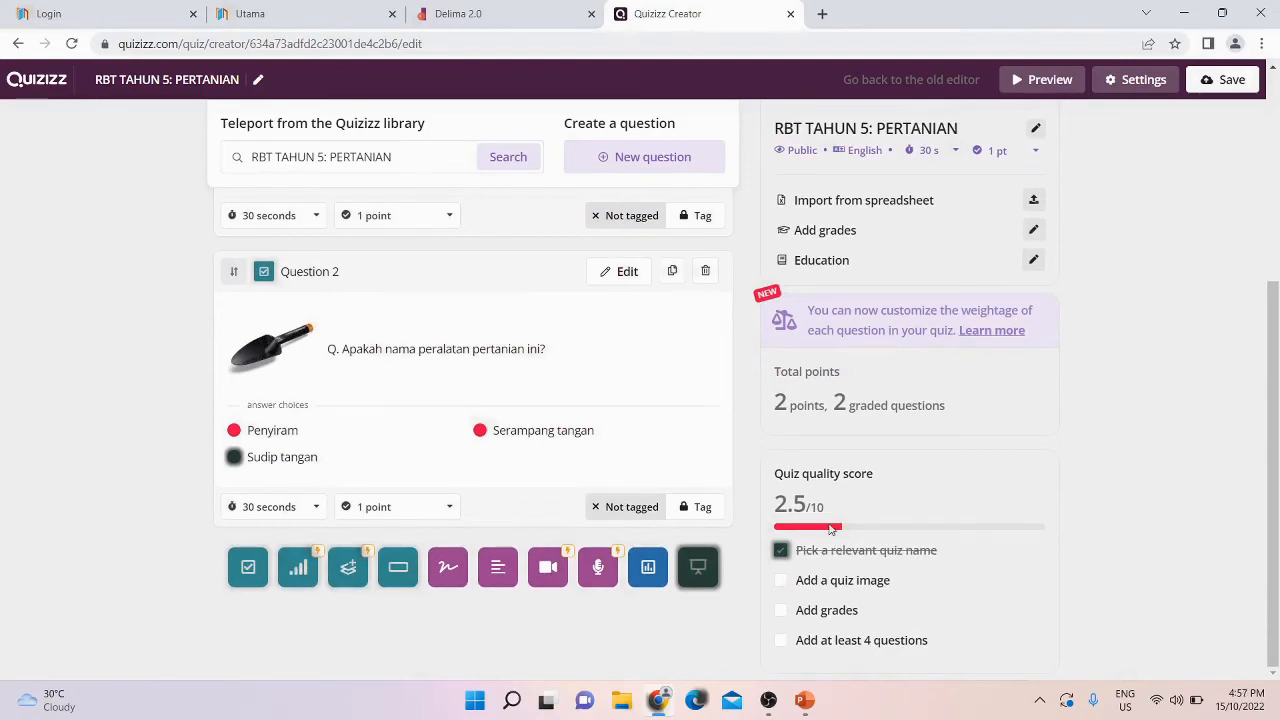
scroll(829, 530, up, 2)
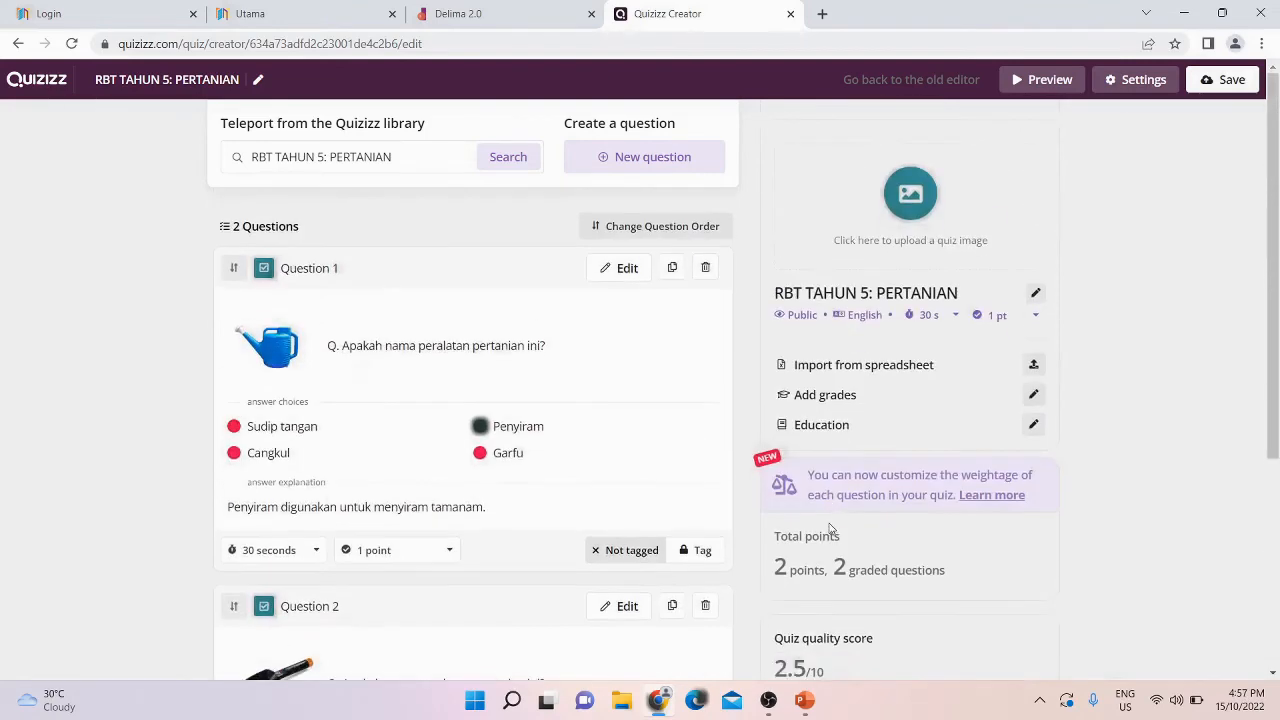
Search title images for "reka bentuk" and insert the yellow "REKA BENTUK TEKNOLOGI" packaging image as the quiz's title image
click(935, 204)
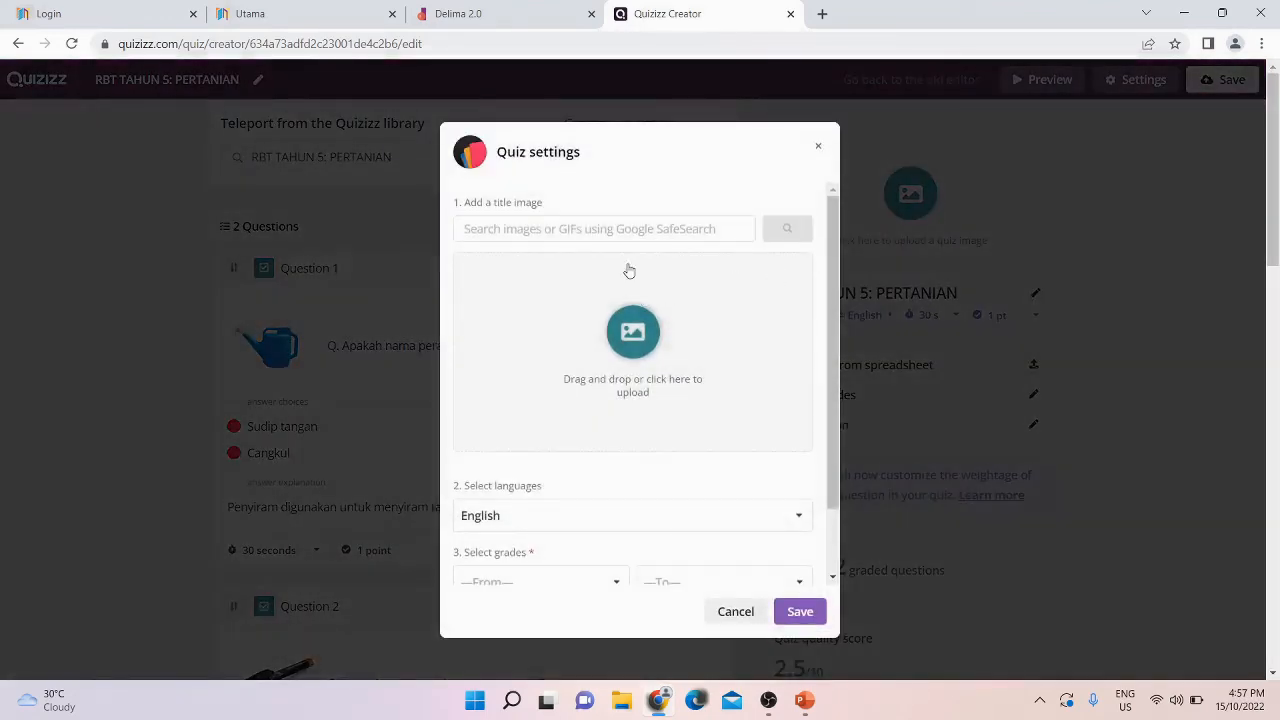
click(630, 233)
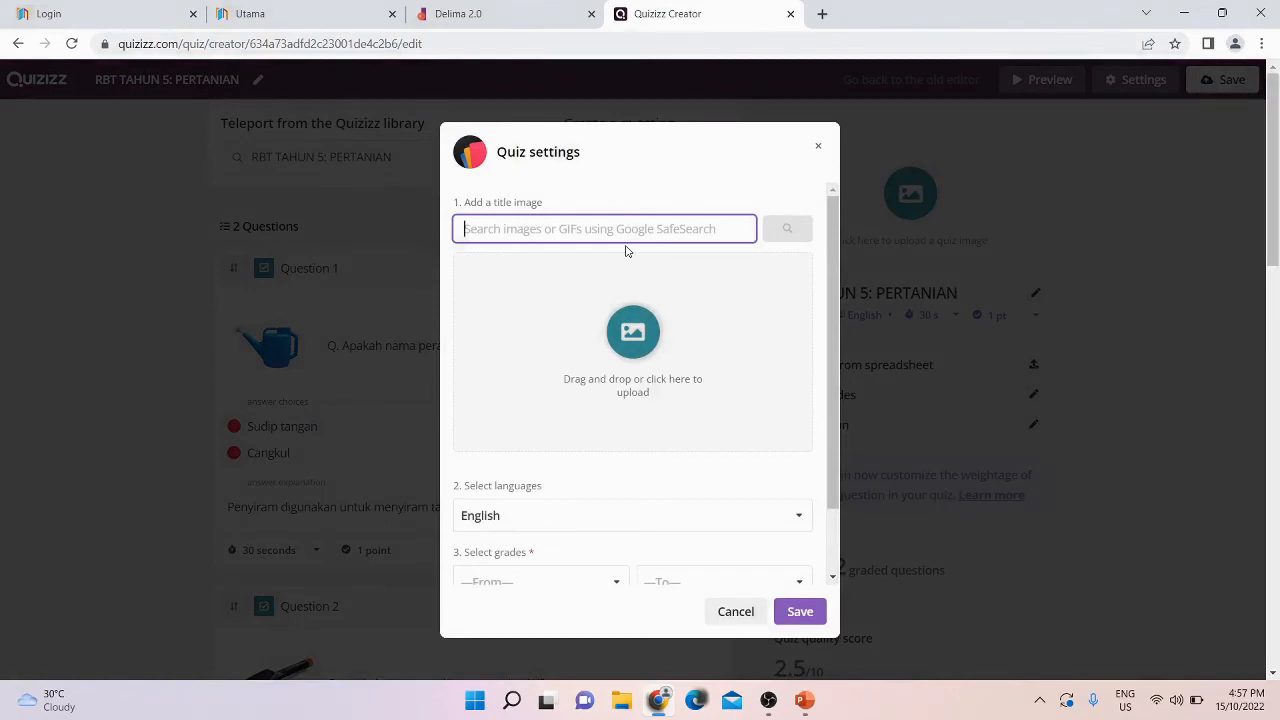
text(reka)
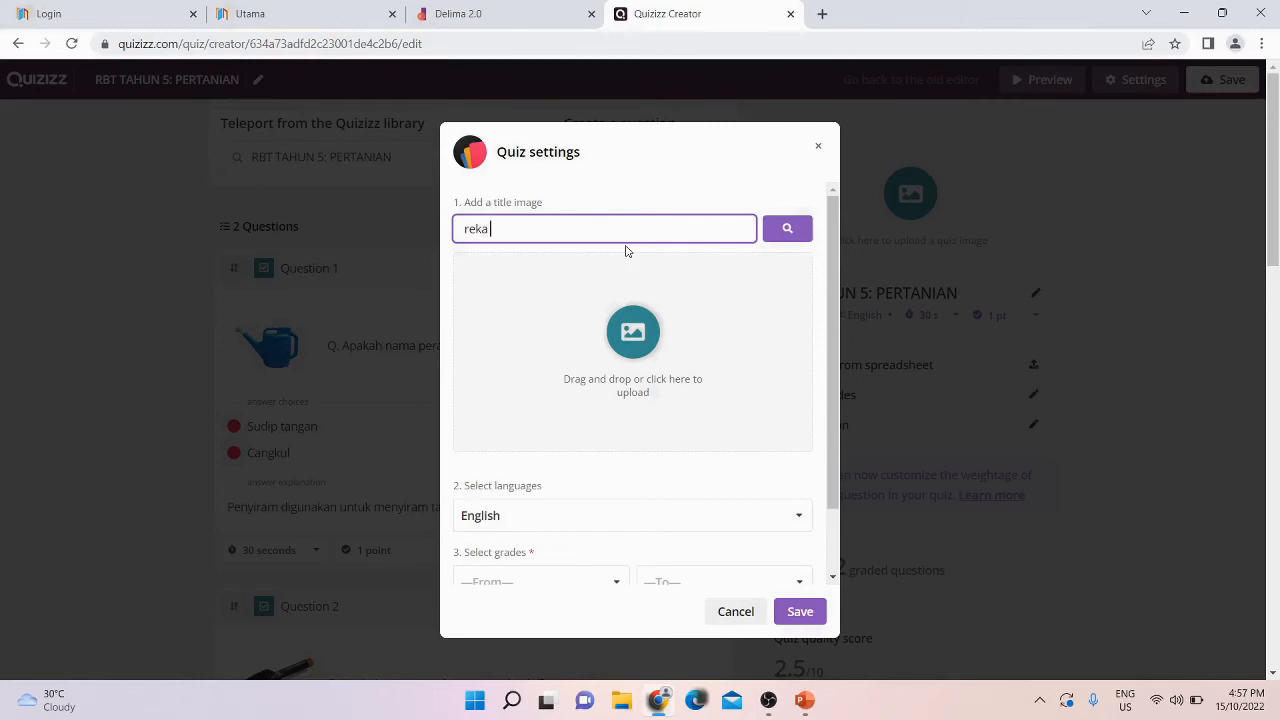
text( bentuk)
key(Return)
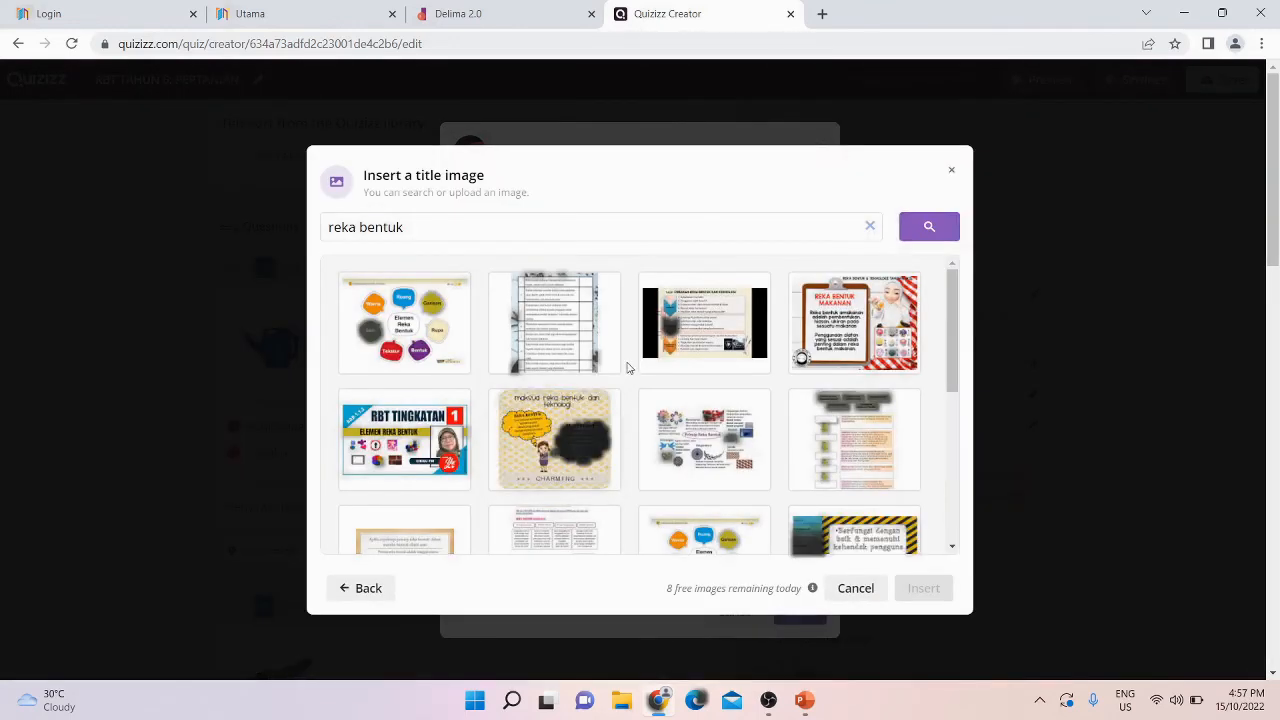
scroll(410, 455, down, 3)
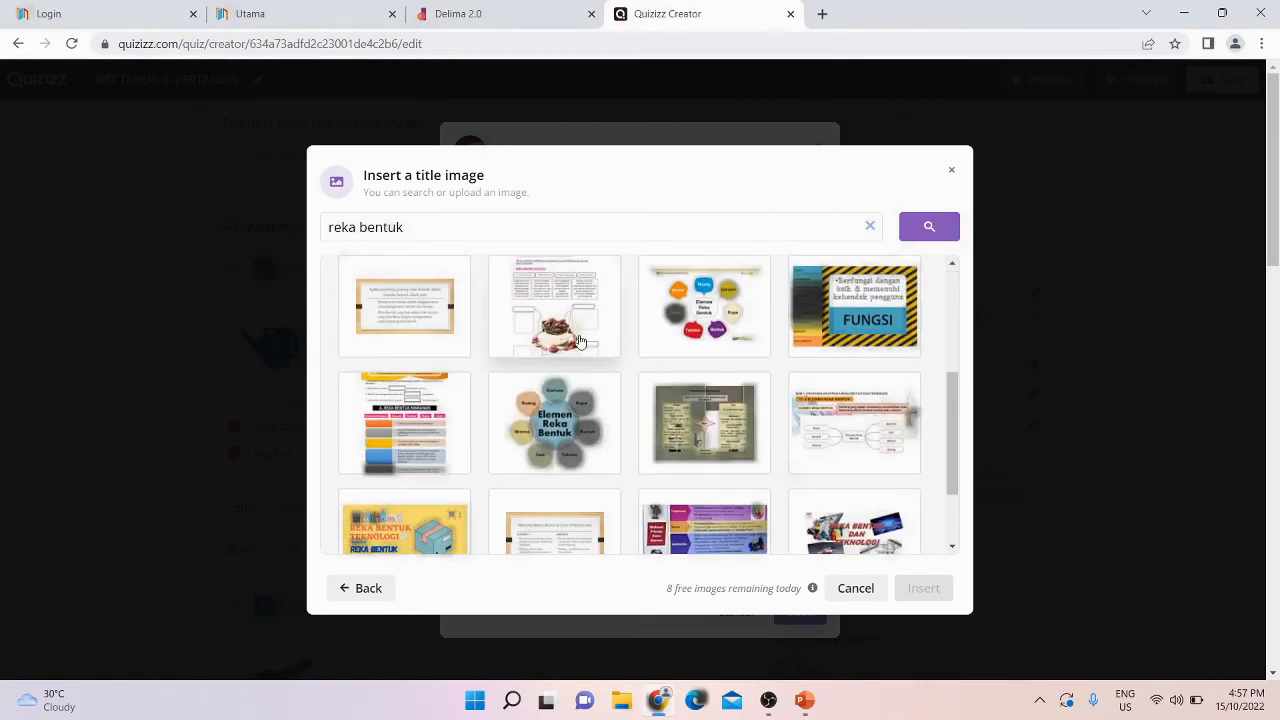
click(421, 548)
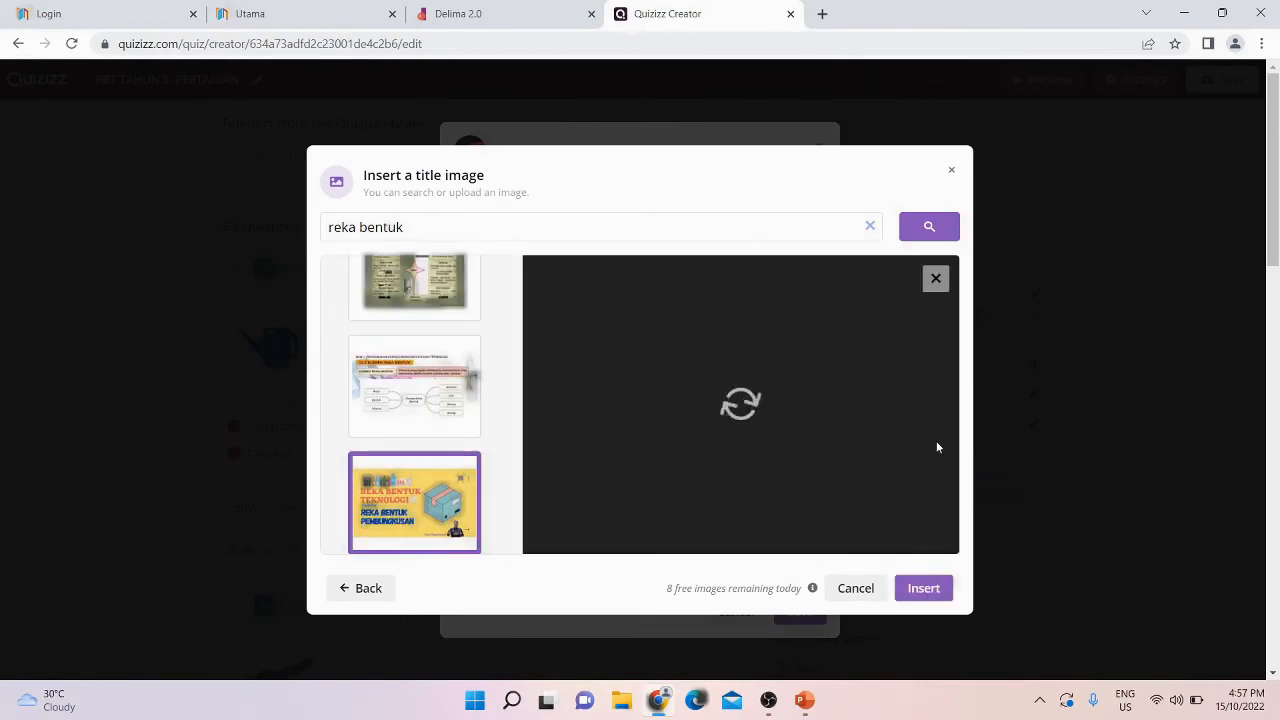
click(924, 588)
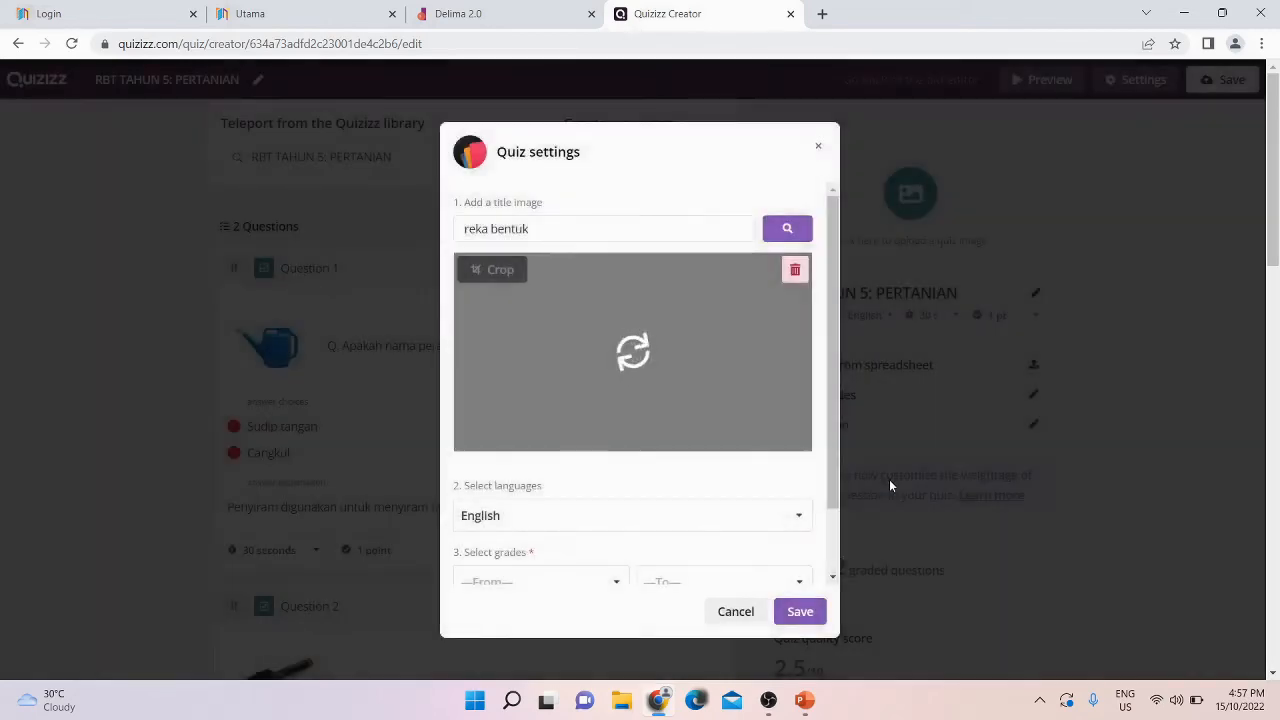
Set the quiz language to Malay
click(755, 526)
scroll(697, 646, down, 1)
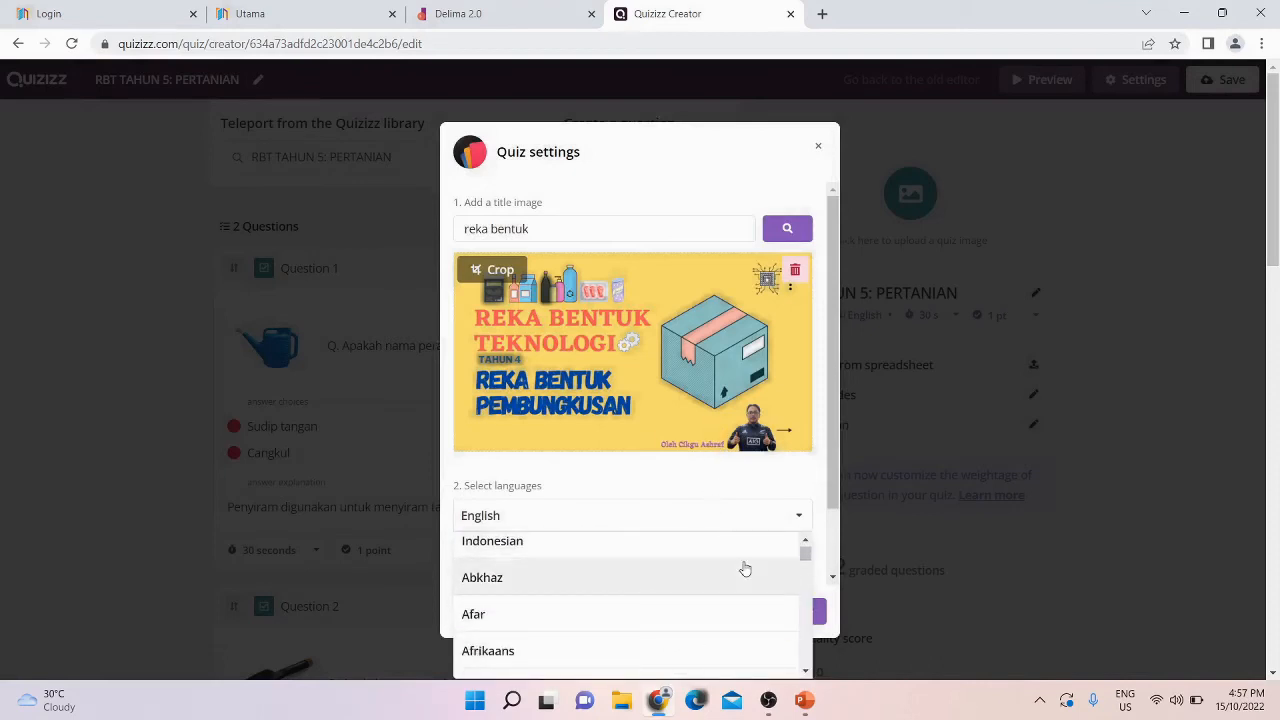
scroll(745, 568, down, 1)
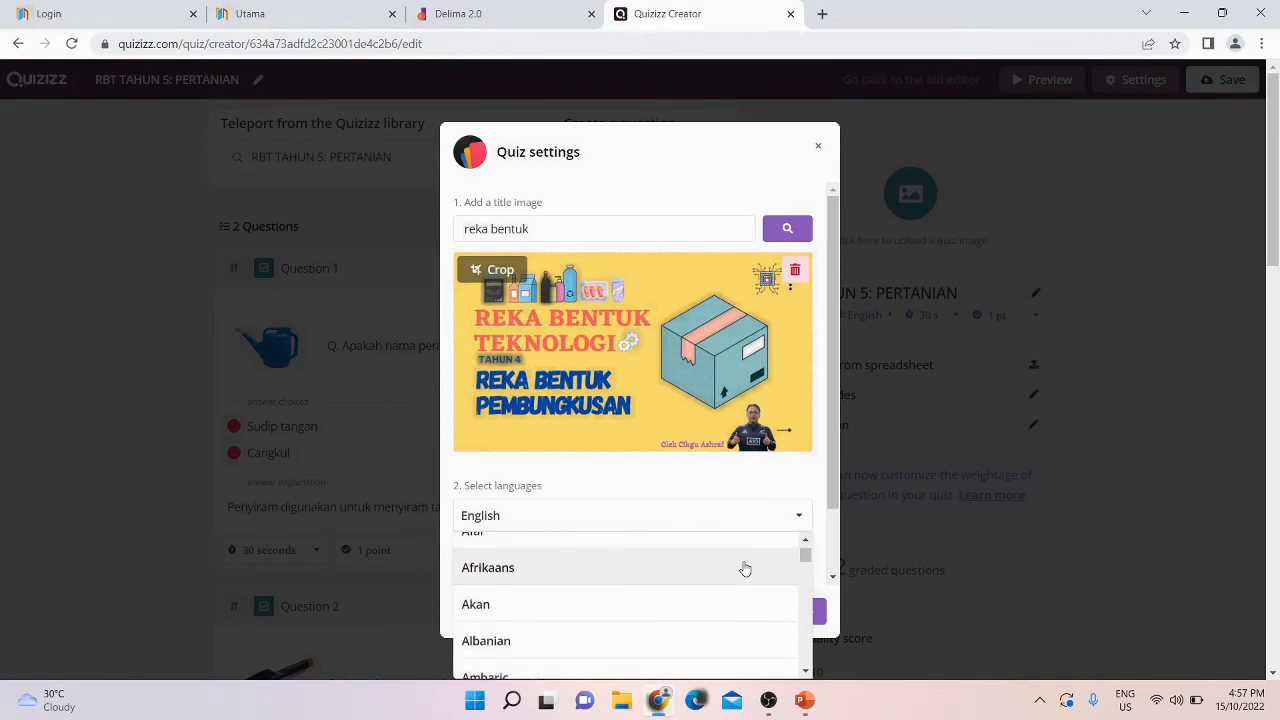
scroll(745, 570, down, 5)
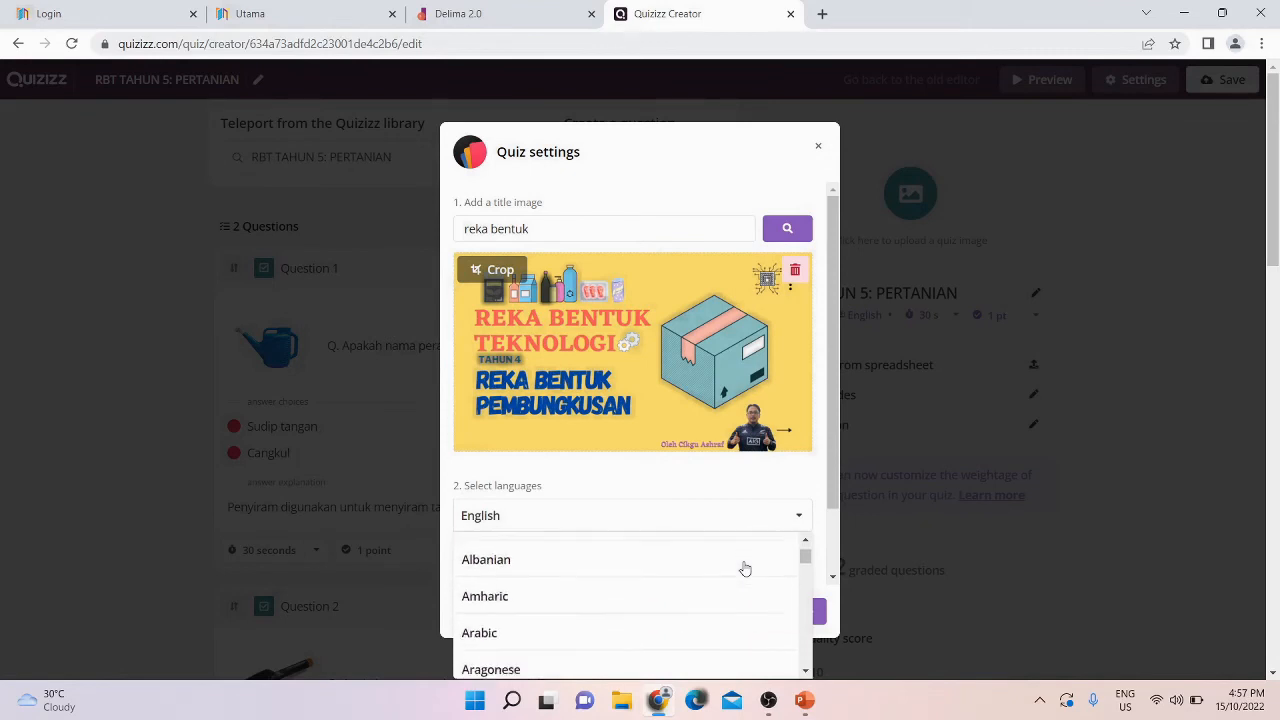
scroll(748, 596, down, 10)
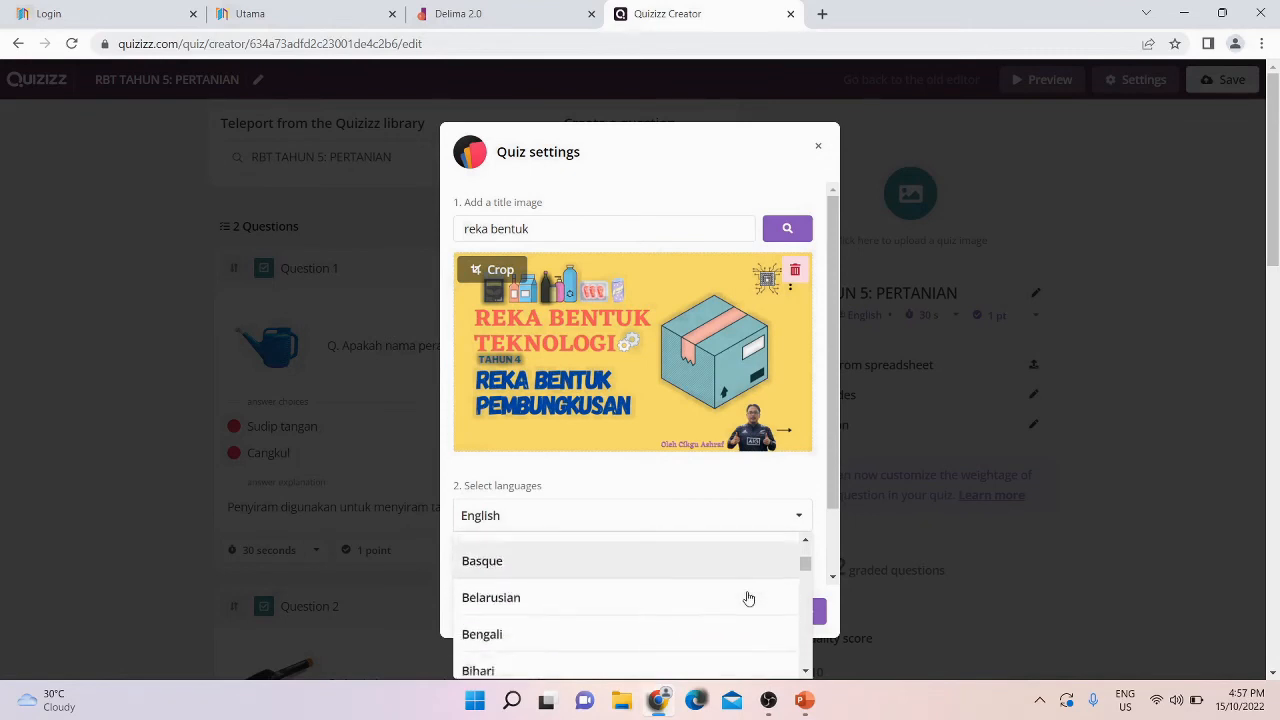
scroll(748, 597, down, 10)
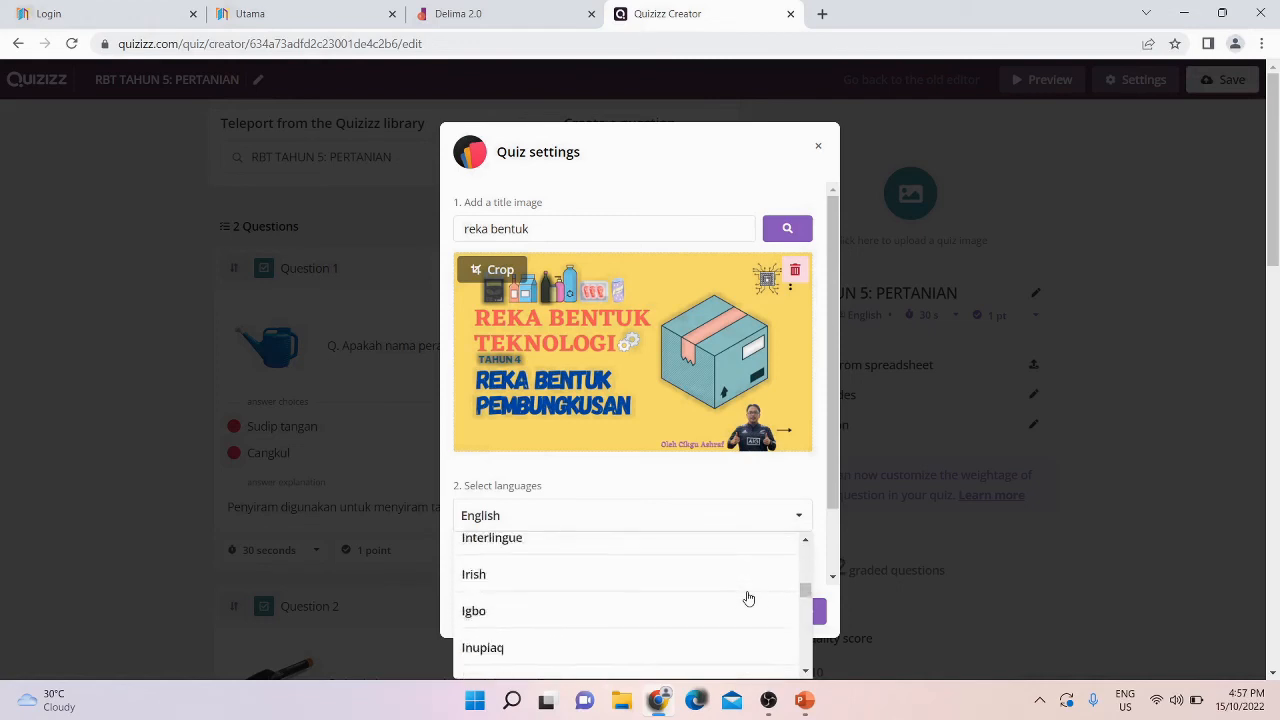
scroll(748, 597, down, 3)
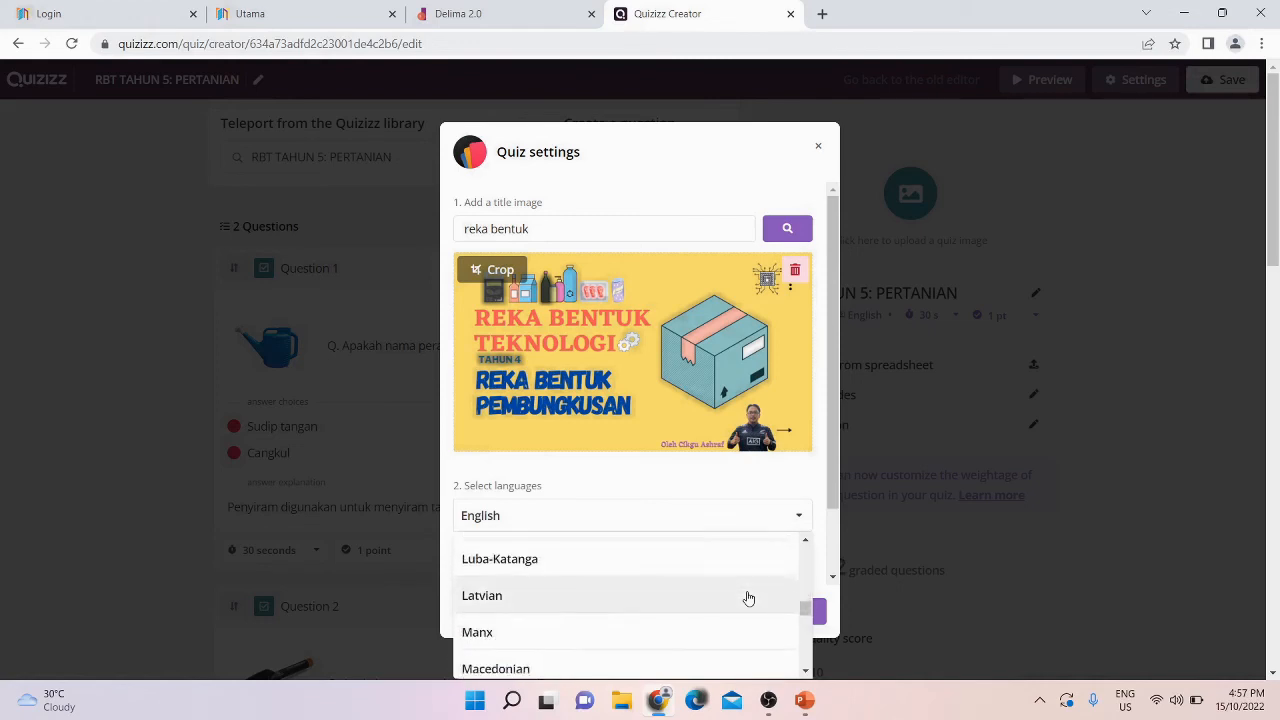
click(586, 580)
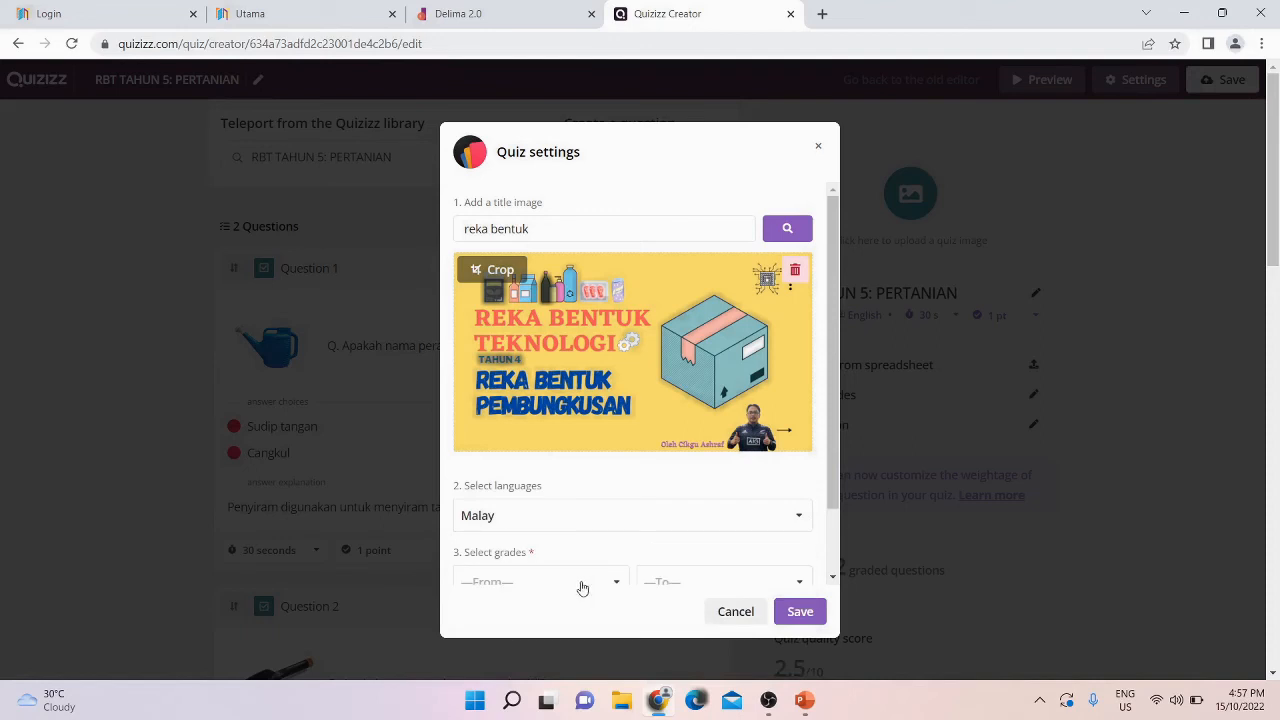
Set the quiz's grade range from 5th to 5th and save the quiz settings
scroll(617, 529, down, 2)
click(605, 514)
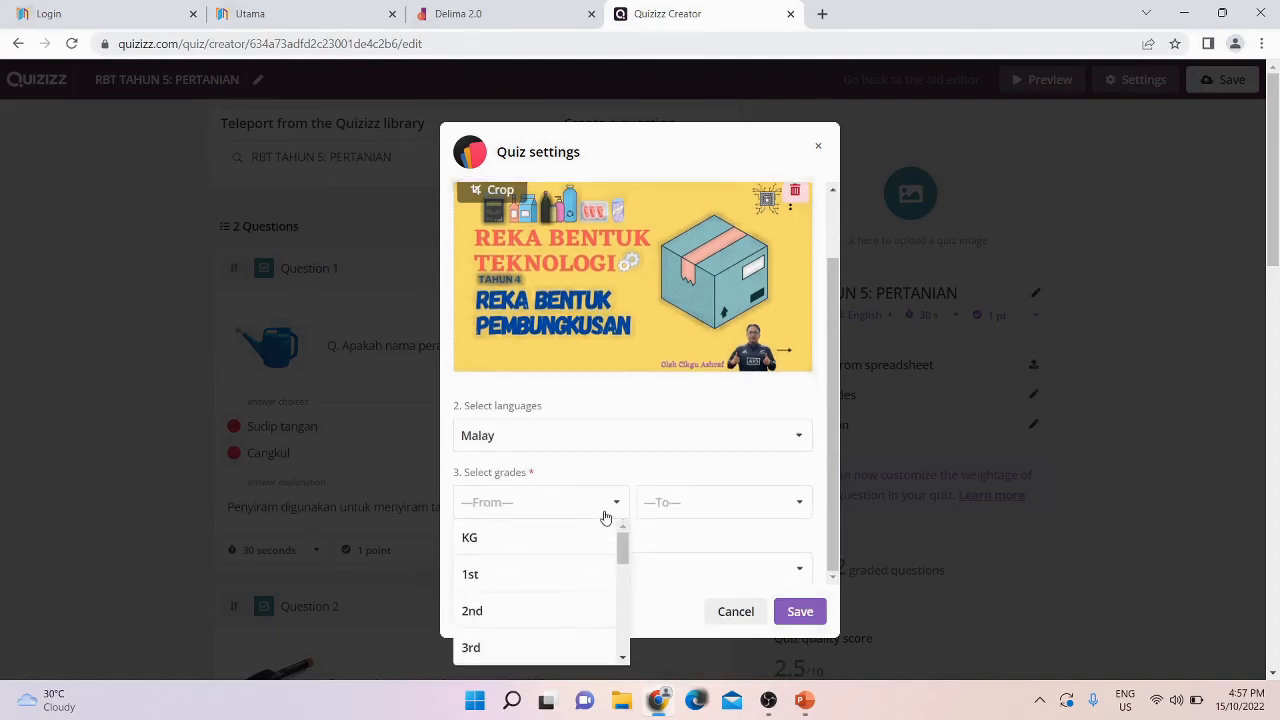
scroll(563, 634, down, 2)
click(563, 636)
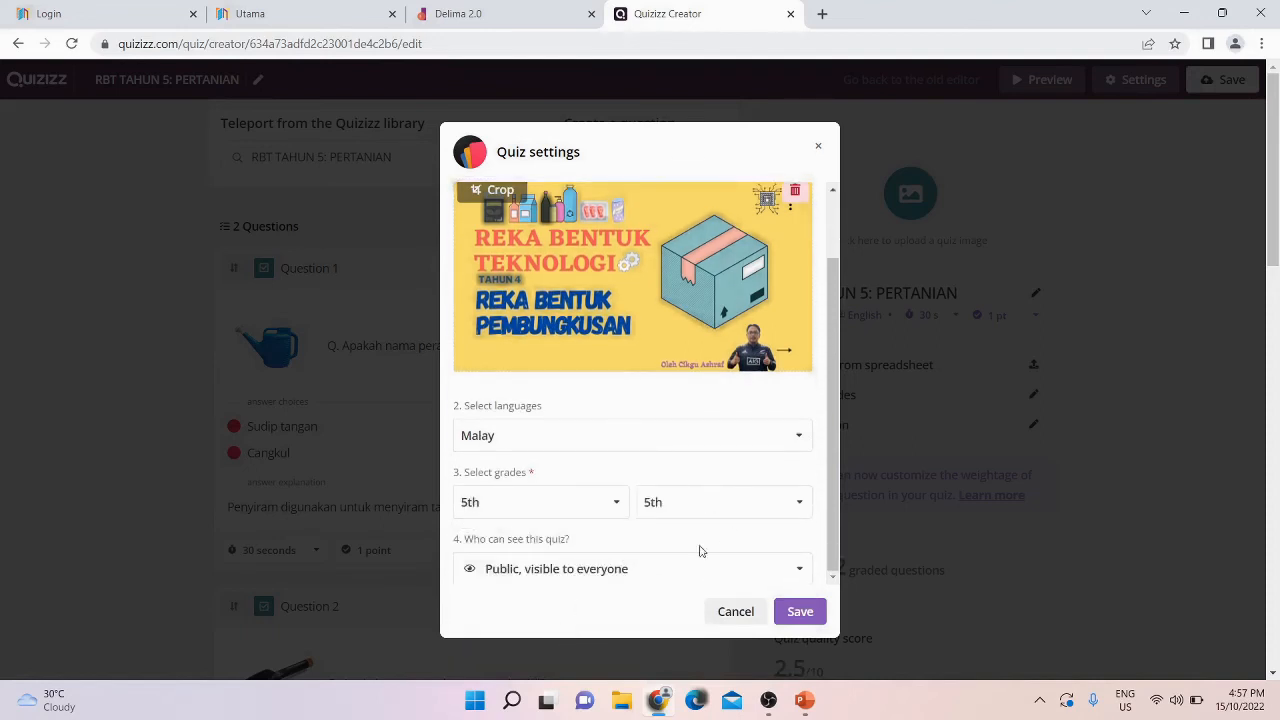
scroll(730, 580, down, 1)
click(802, 611)
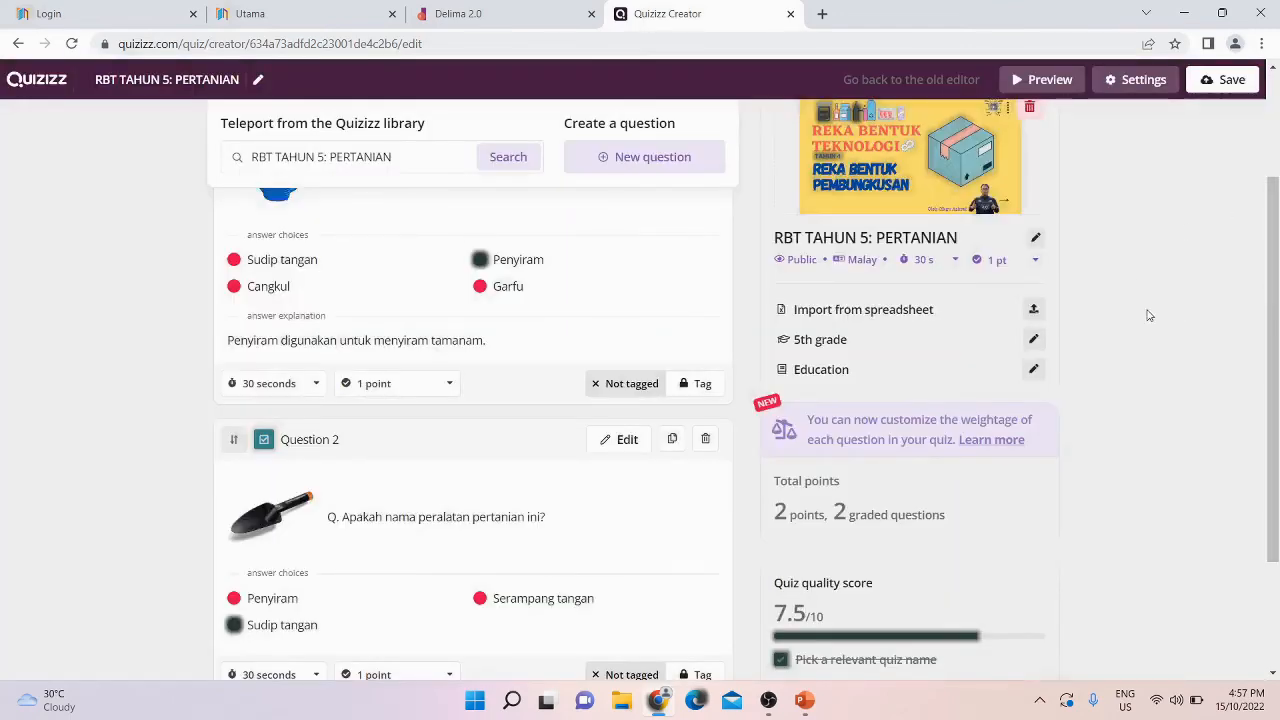
Check the quiz quality score checklist, then save the finished quiz with its current settings
scroll(1110, 320, down, 2)
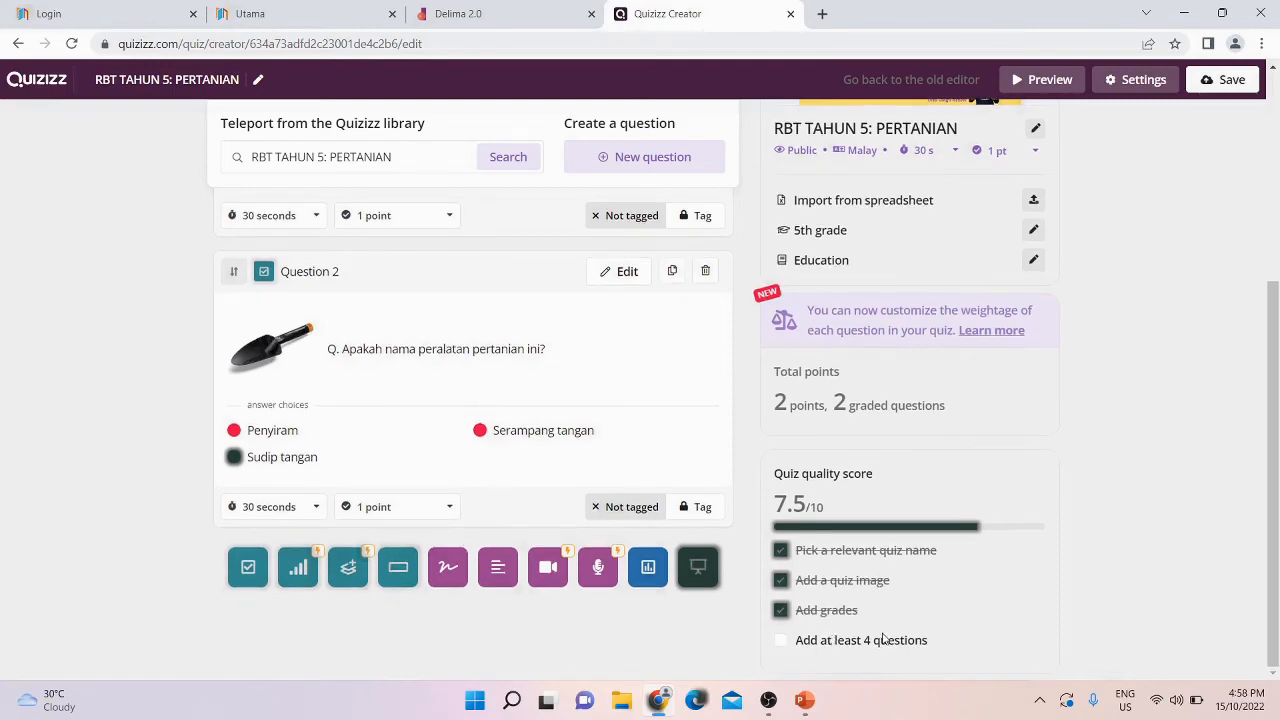
scroll(968, 530, up, 3)
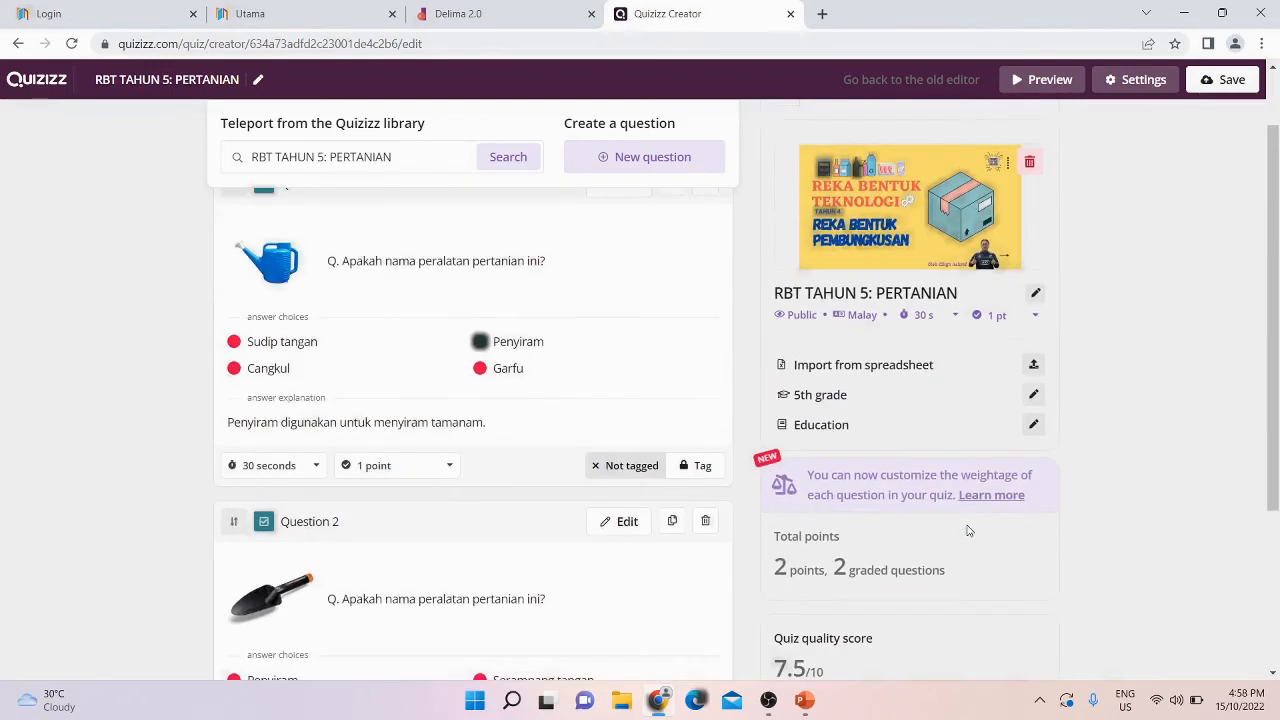
scroll(968, 530, down, 3)
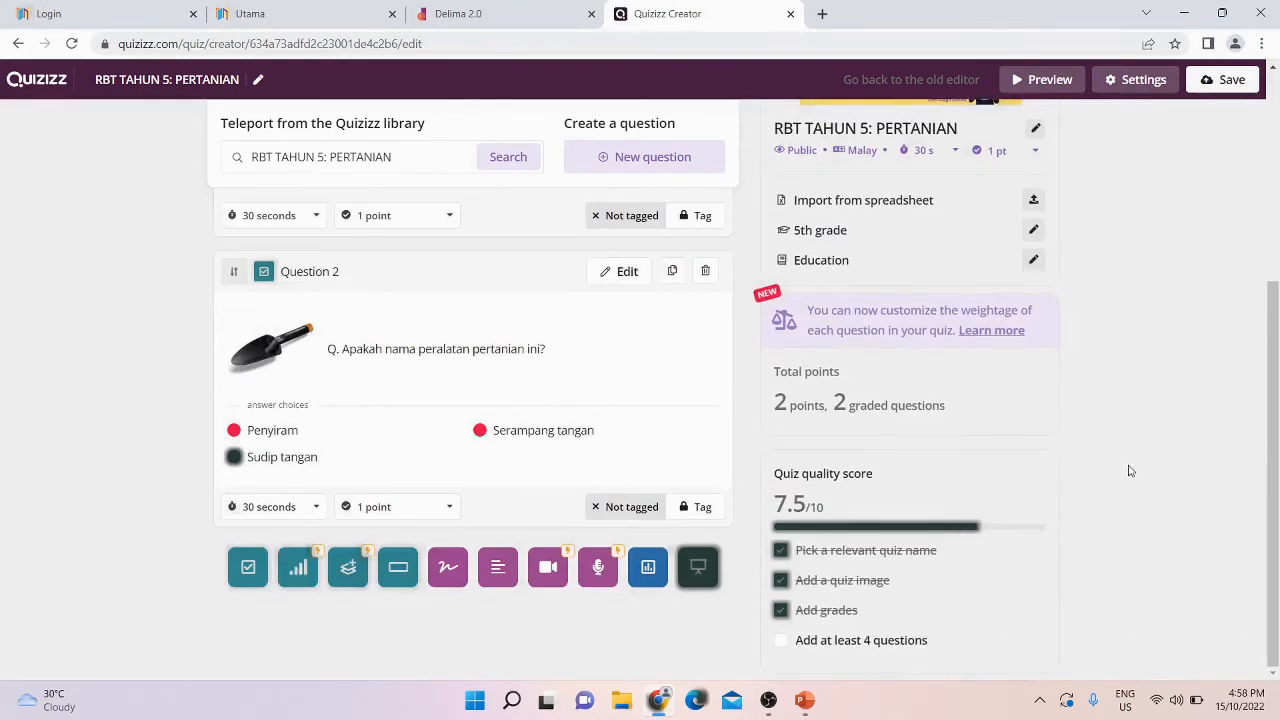
scroll(1128, 471, up, 4)
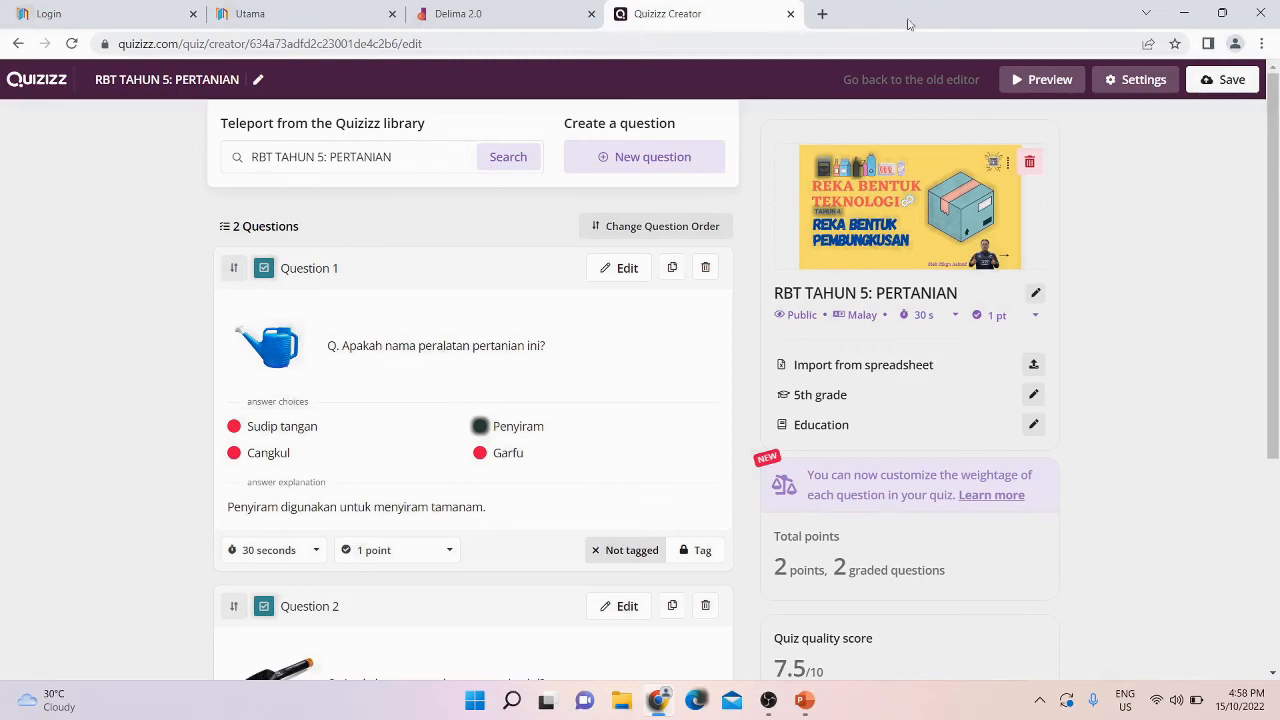
click(1207, 80)
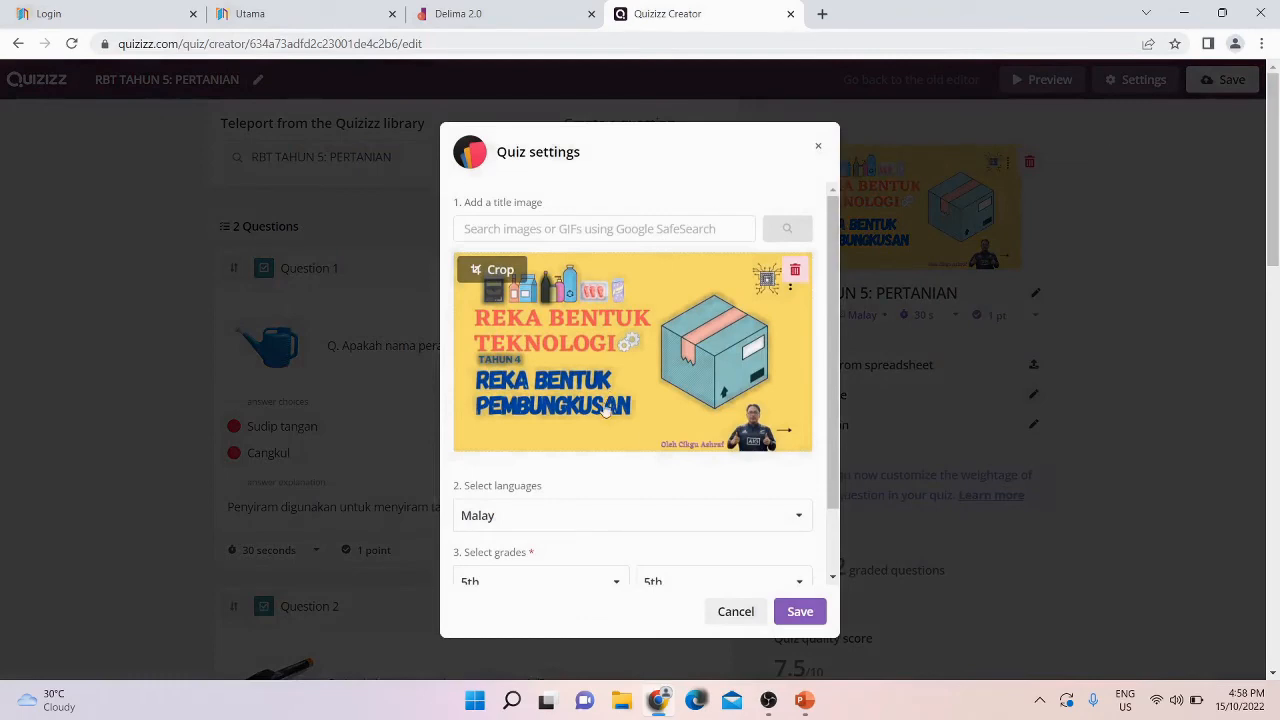
click(797, 610)
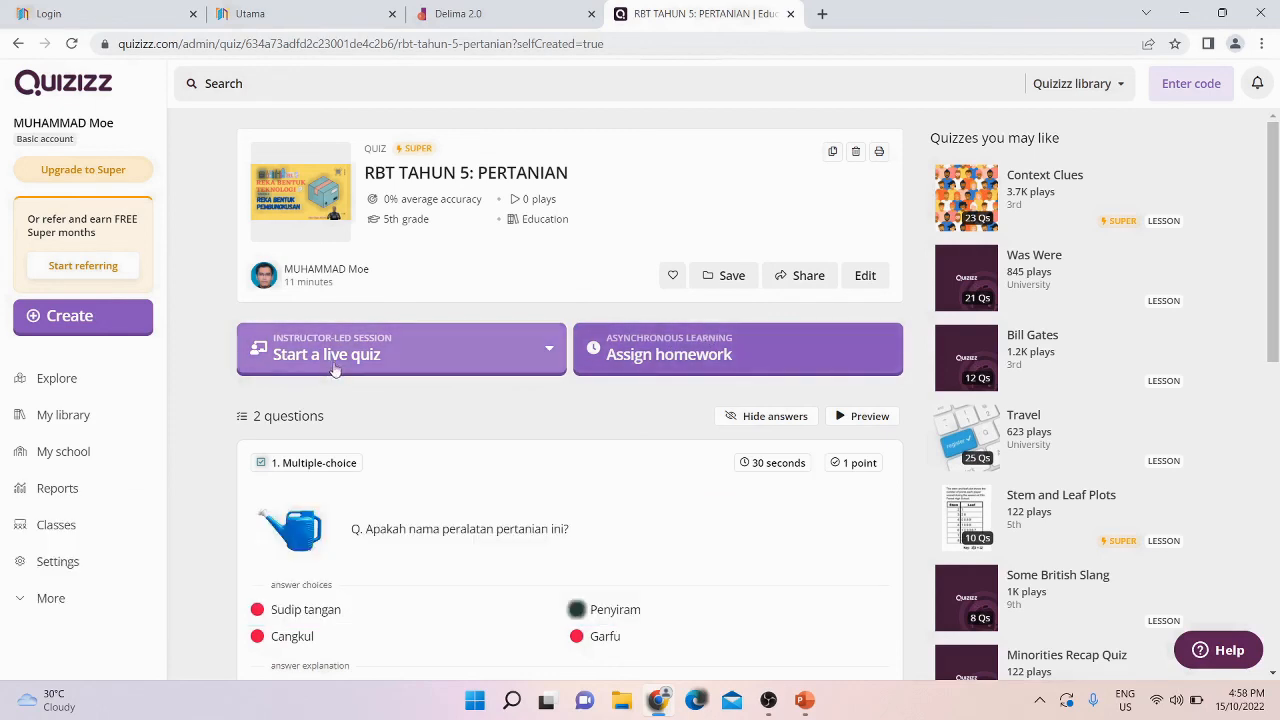
Start a live quiz session of RBT TAHUN 5: PERTANIAN in Classic mode
click(335, 368)
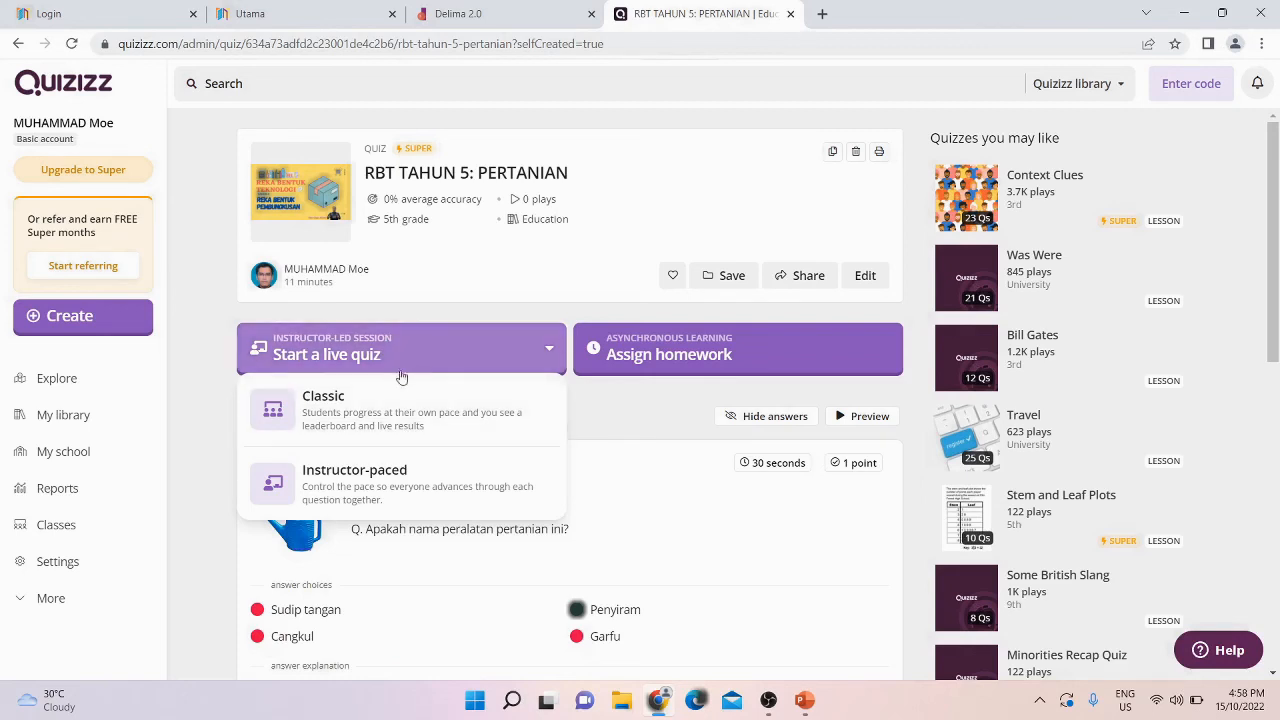
click(381, 427)
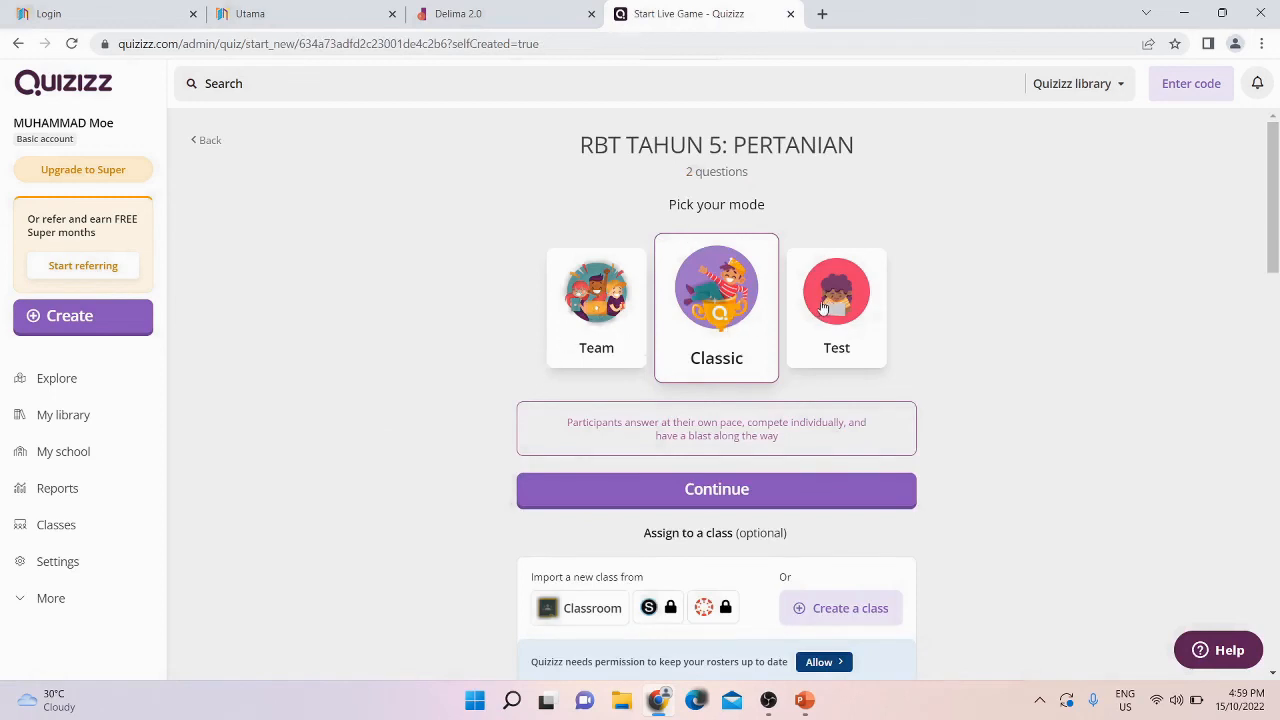
scroll(704, 350, down, 2)
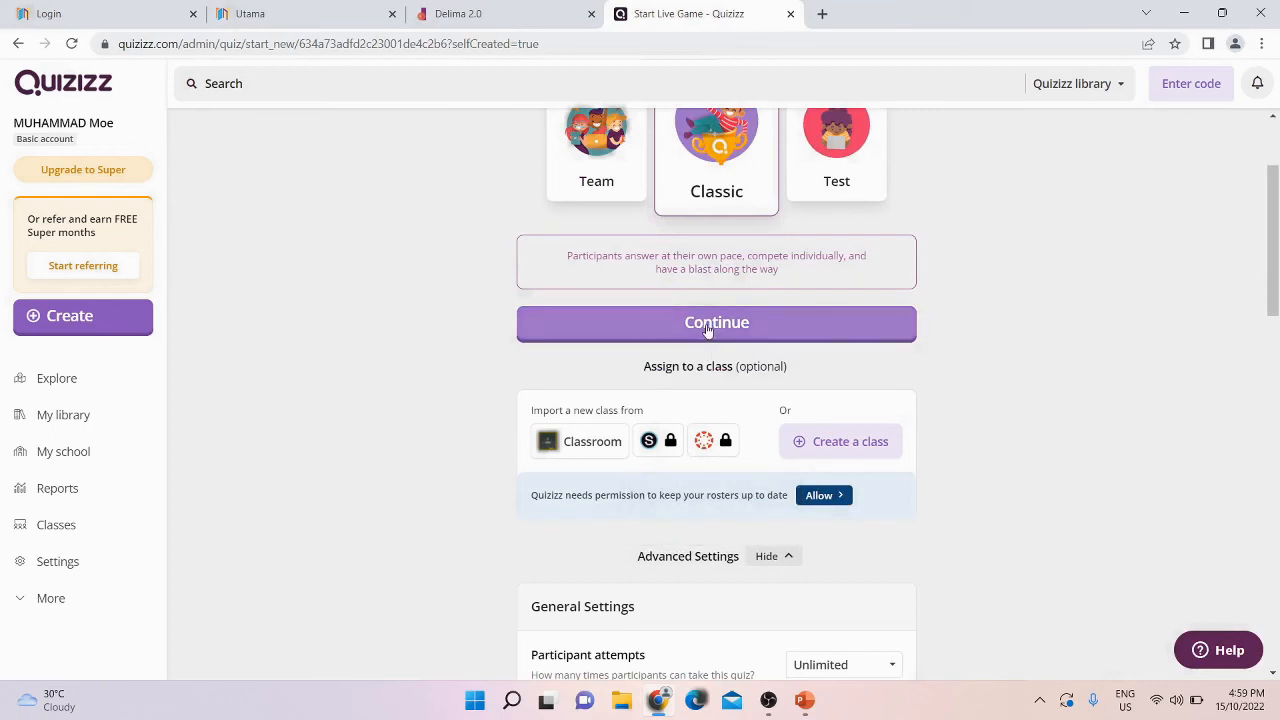
click(709, 326)
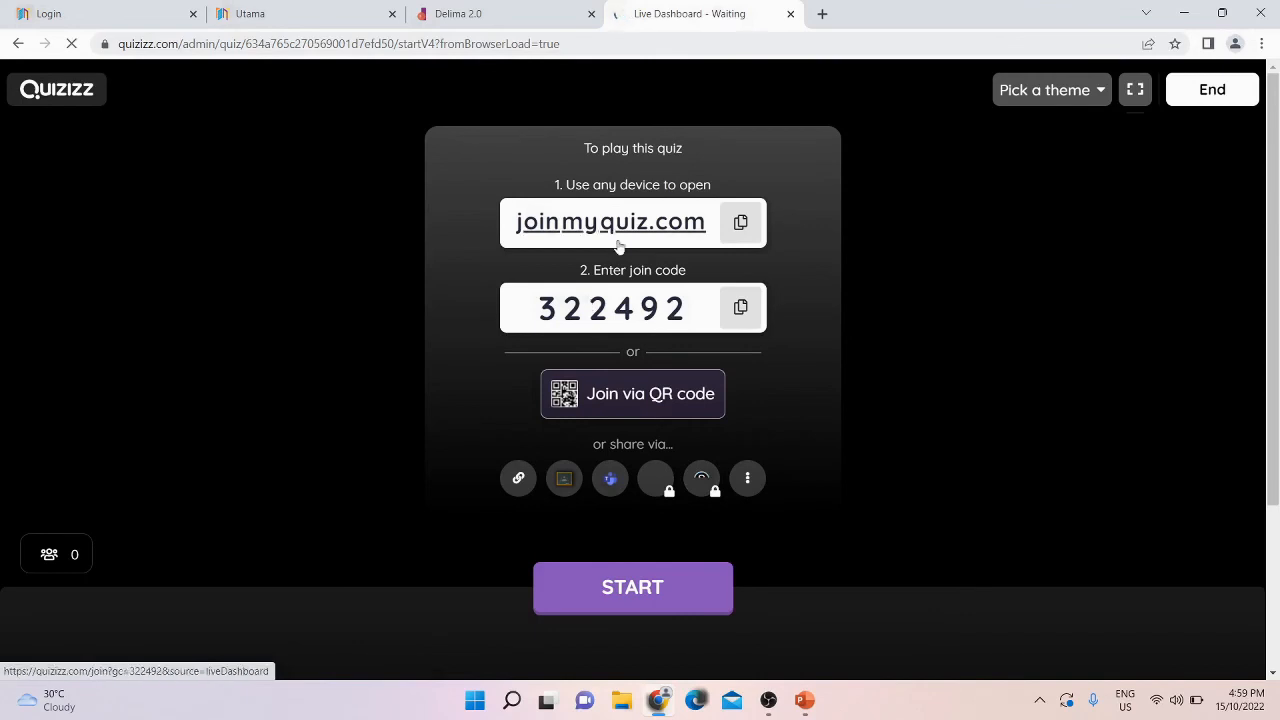
click(672, 220)
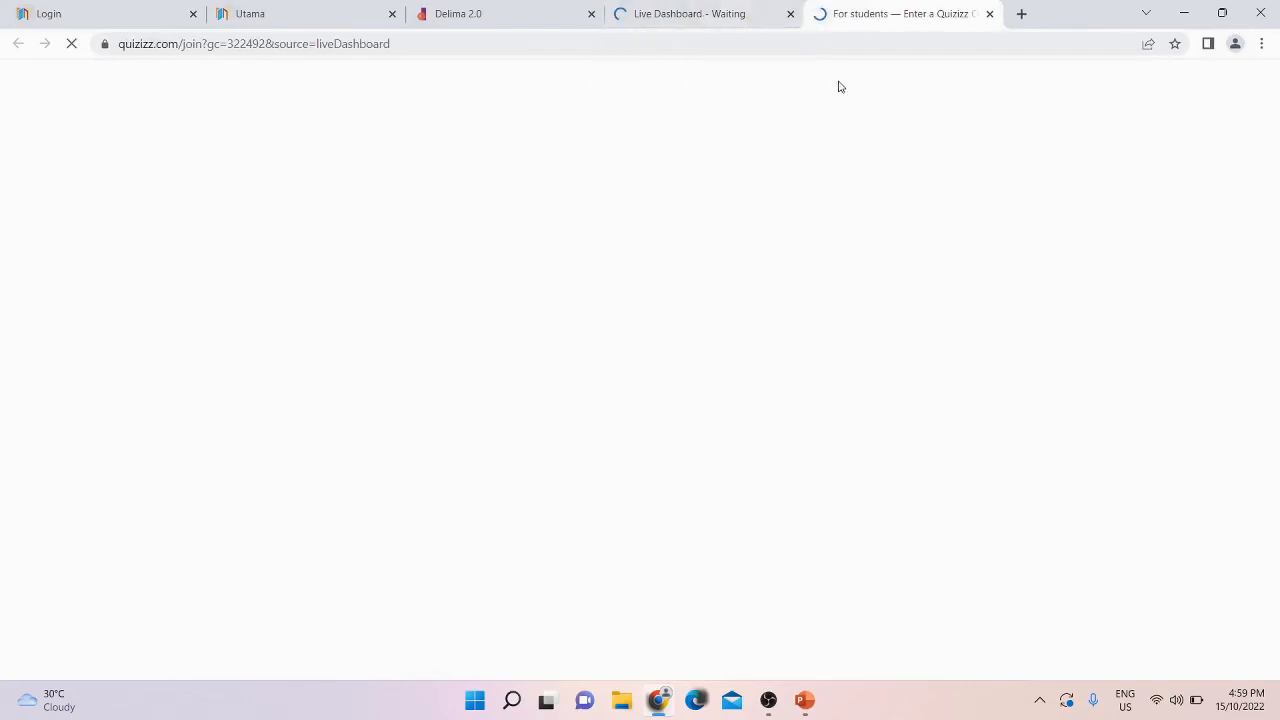
click(752, 14)
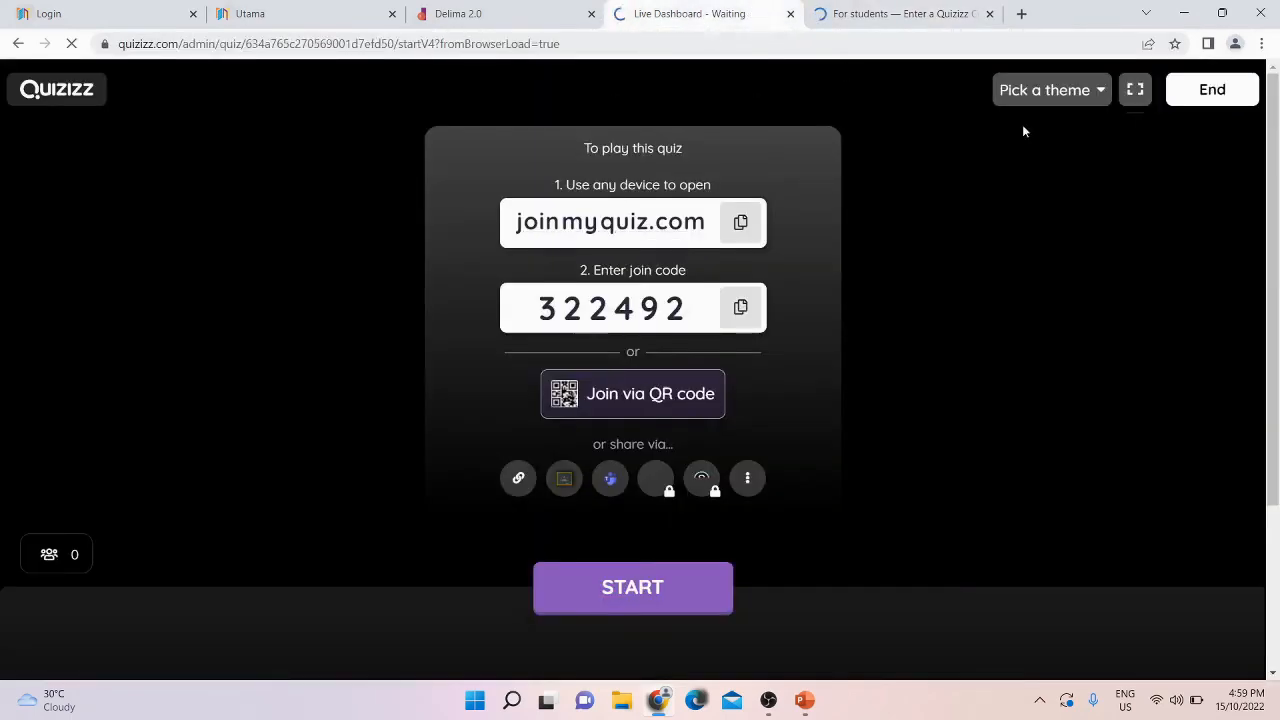
click(896, 6)
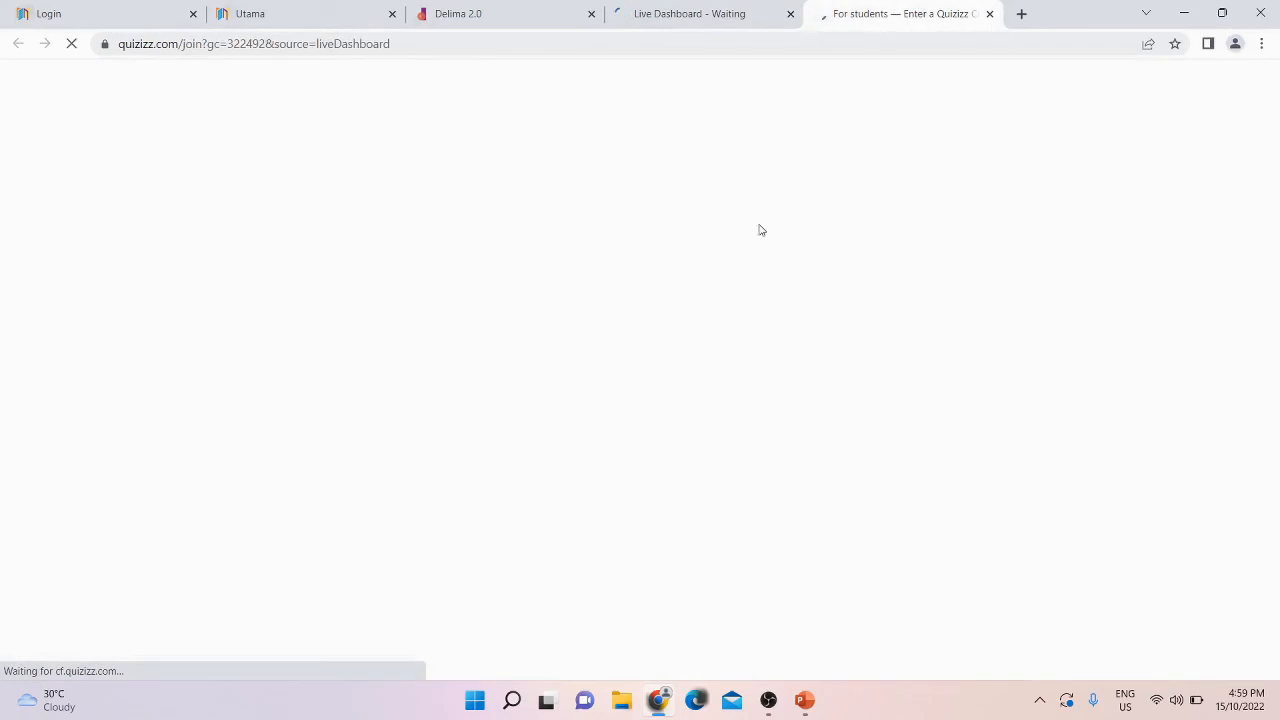
click(715, 8)
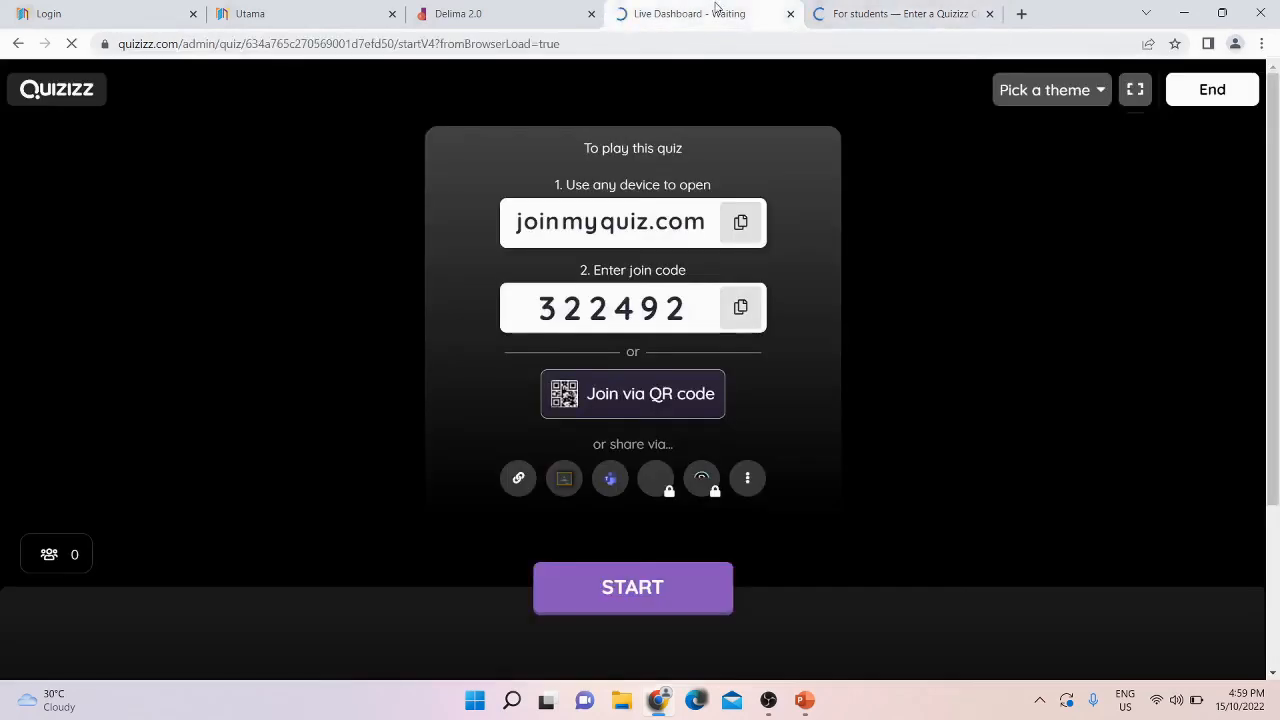
click(880, 16)
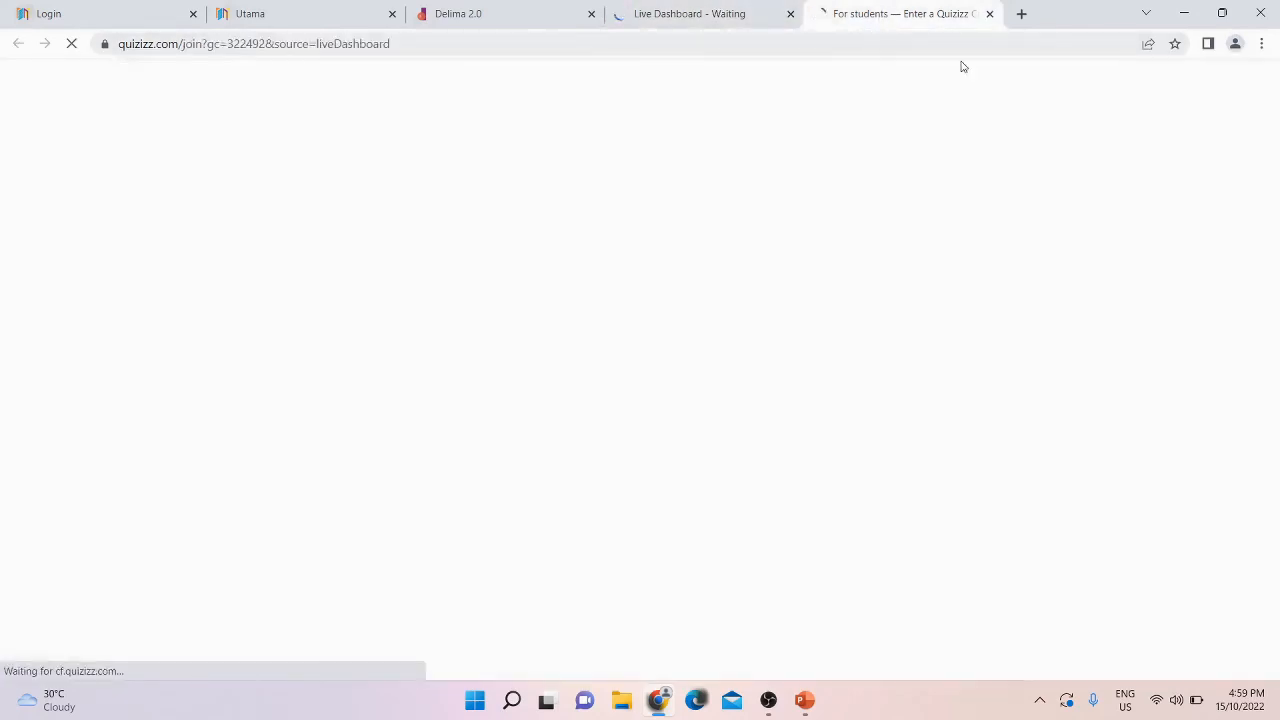
click(990, 14)
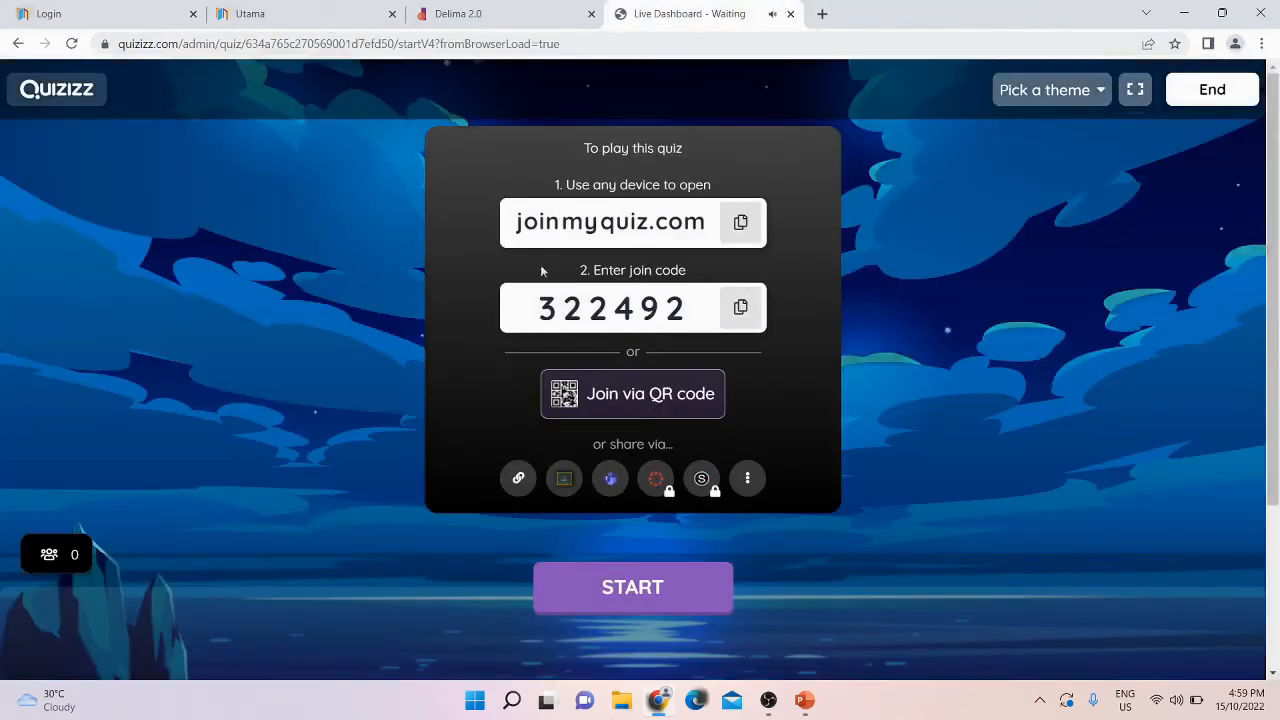
Open the joinmyquiz.com student page from the live session's waiting screen and return to the live dashboard
click(579, 238)
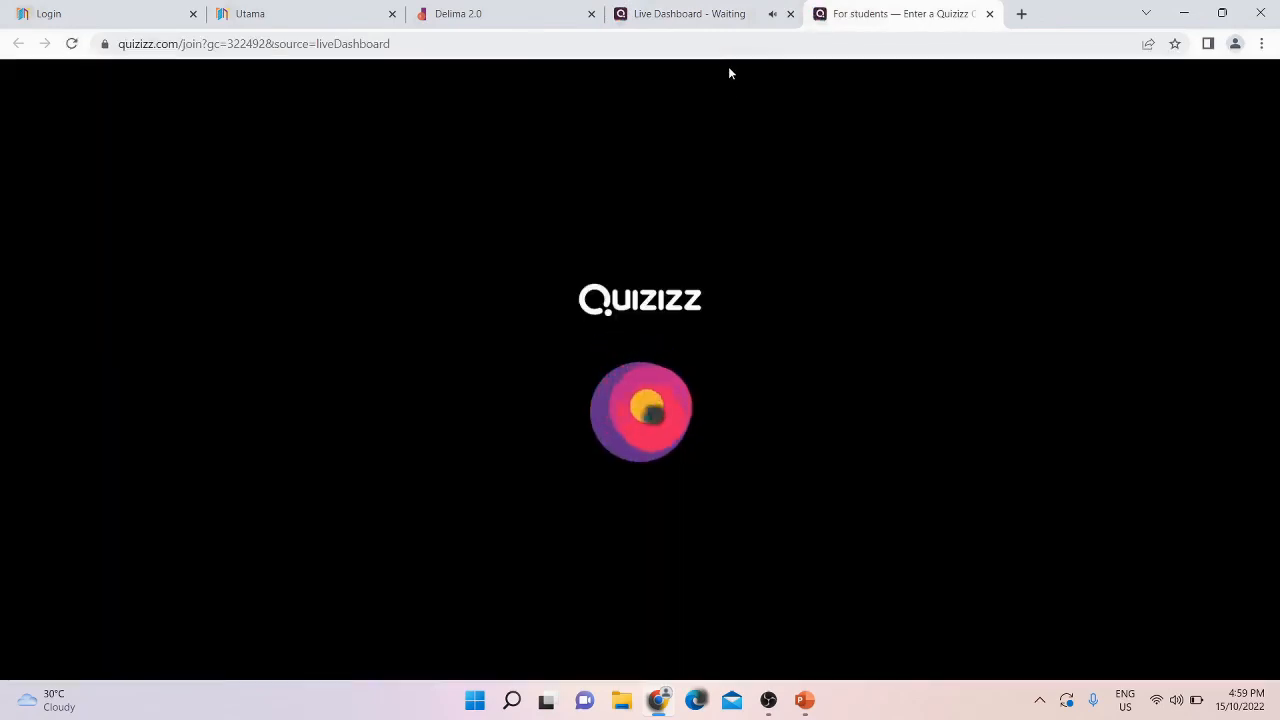
click(731, 8)
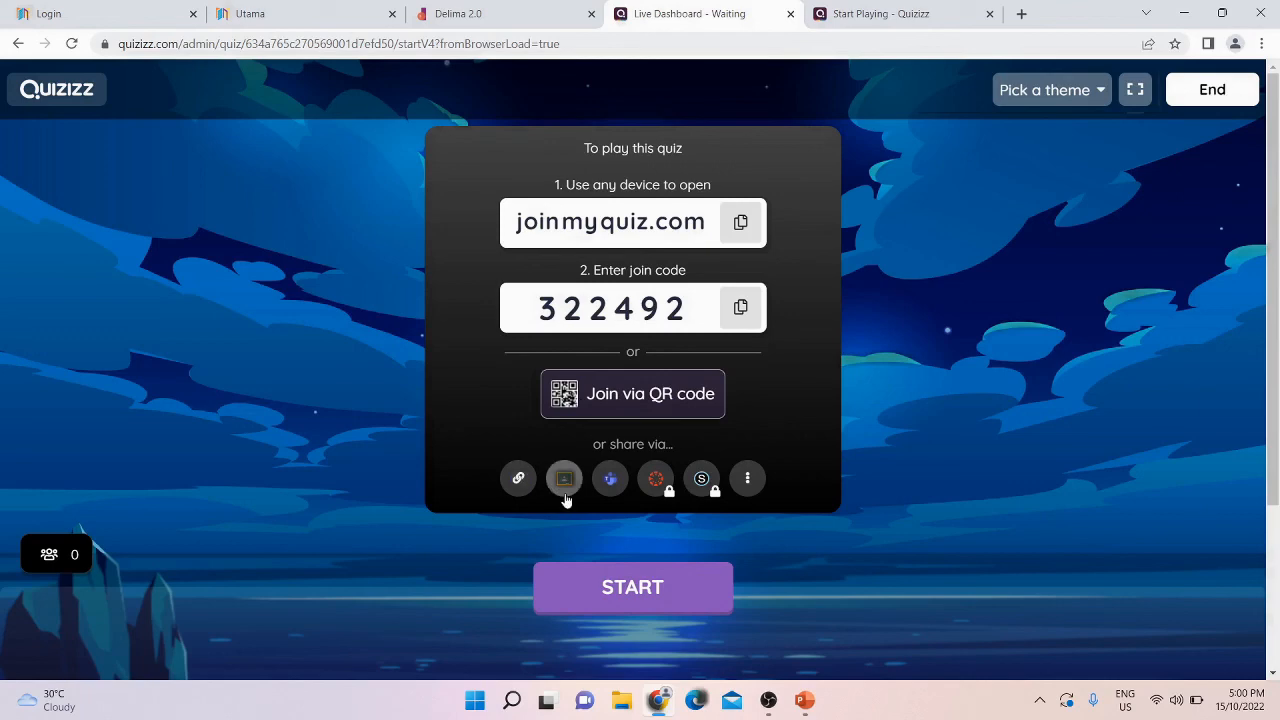
Join the live quiz from the student page under the displayed Quizizz name, and return to the live dashboard
click(893, 15)
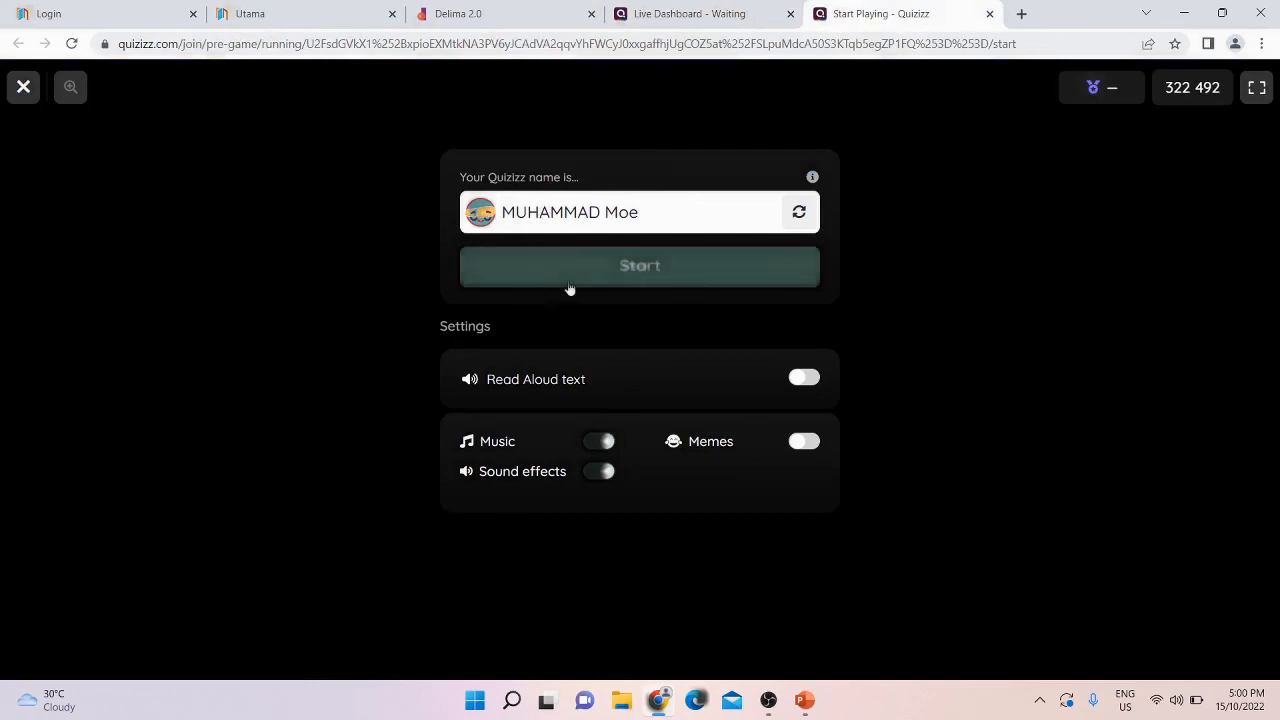
click(569, 289)
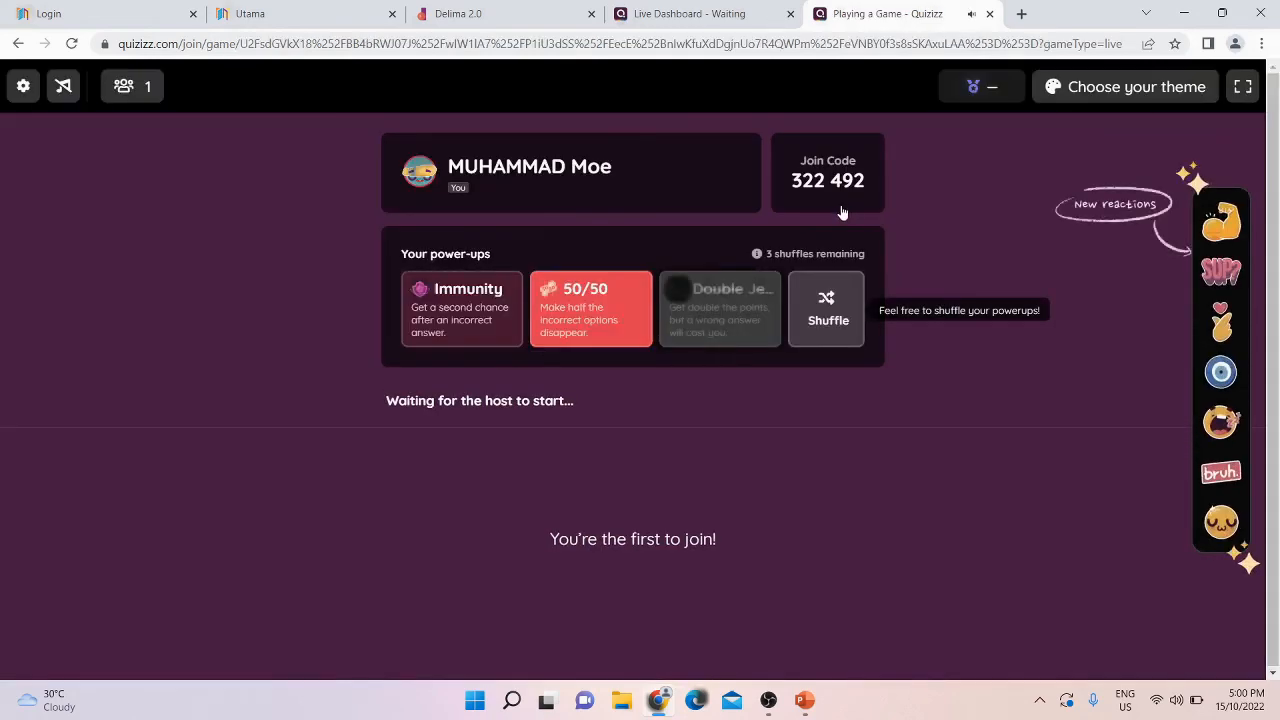
click(690, 13)
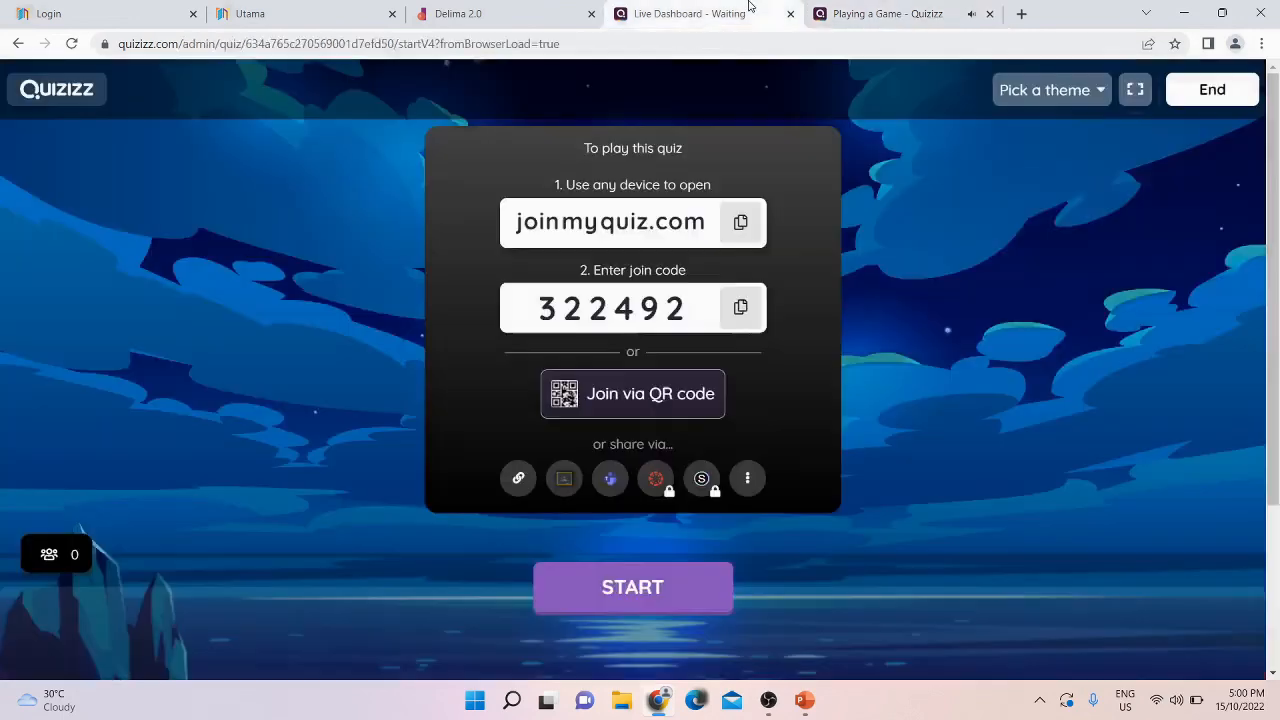
Go back from the live dashboard to the RBT TAHUN 5: PERTANIAN quiz page and close the student game page
click(17, 44)
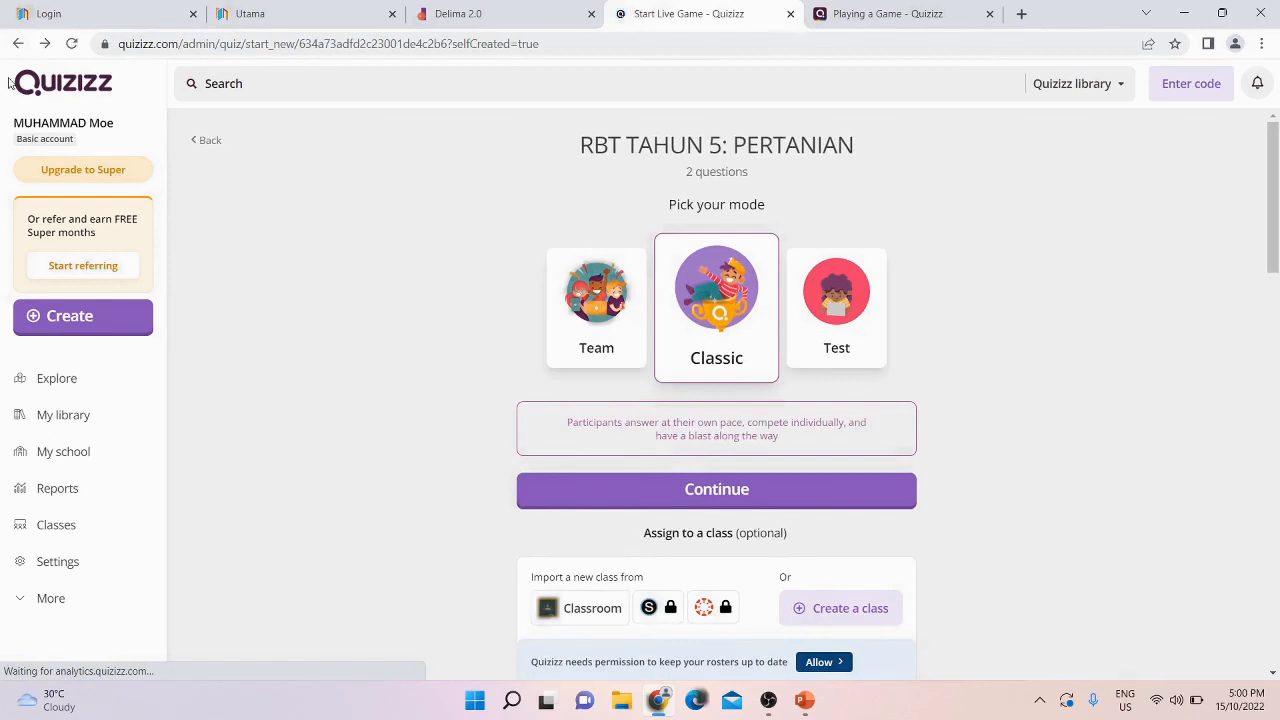
click(17, 44)
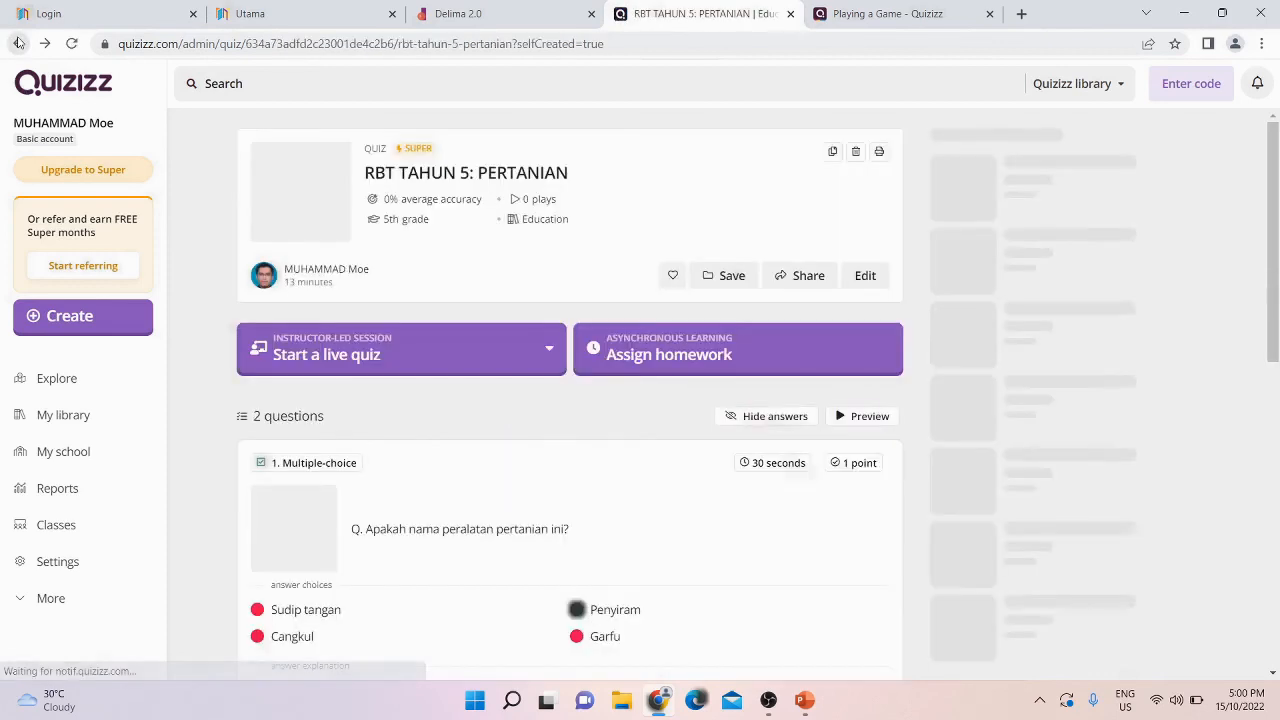
click(989, 14)
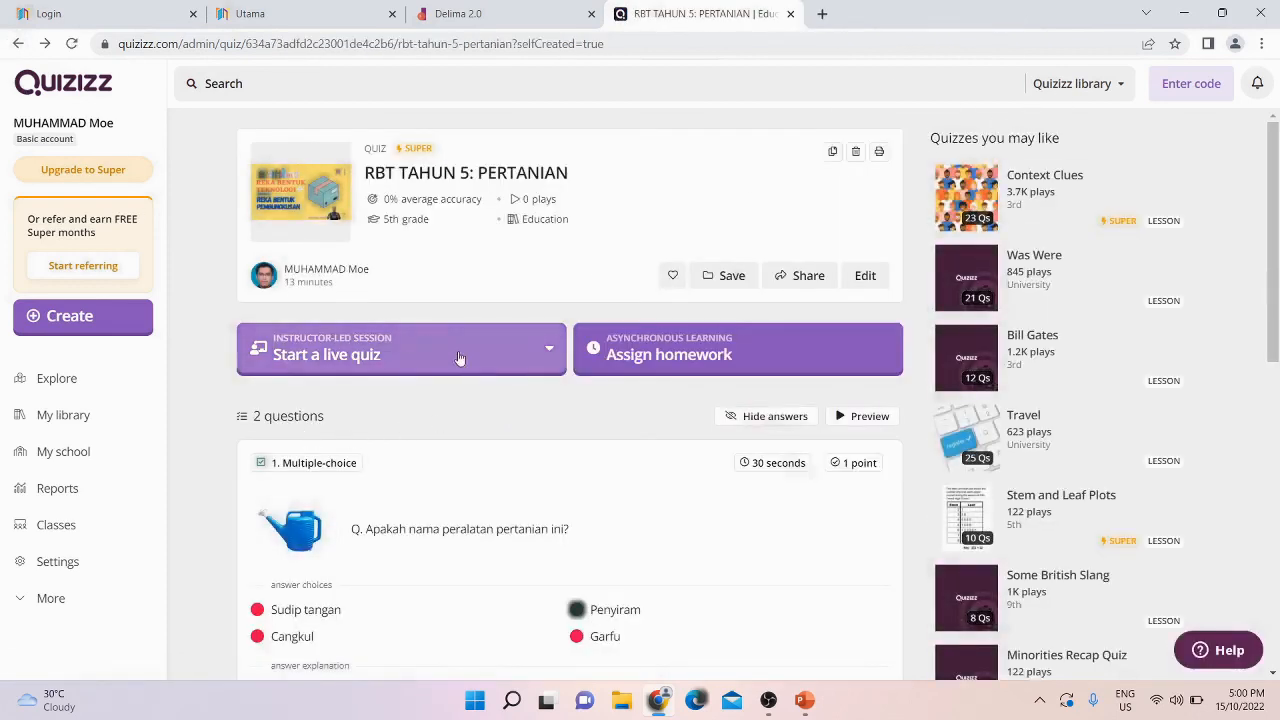
Assign the RBT TAHUN 5: PERTANIAN quiz as homework with a custom deadline of Friday October 28
click(720, 362)
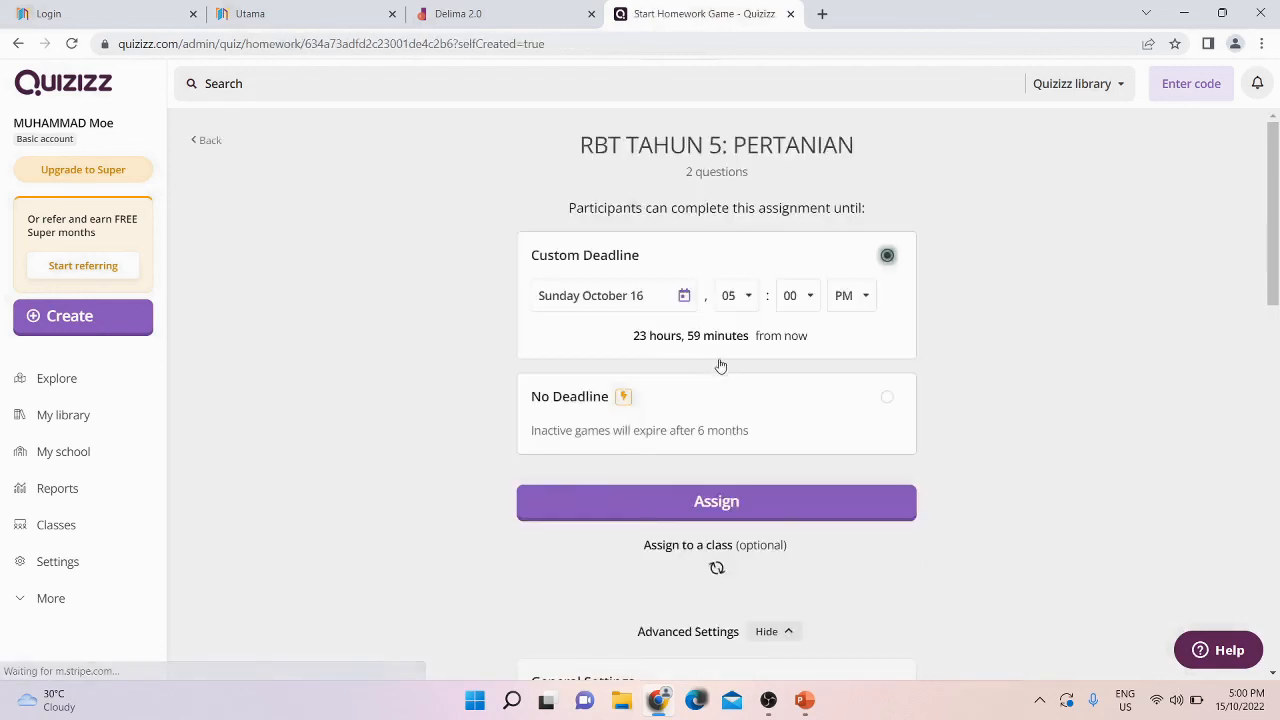
click(683, 298)
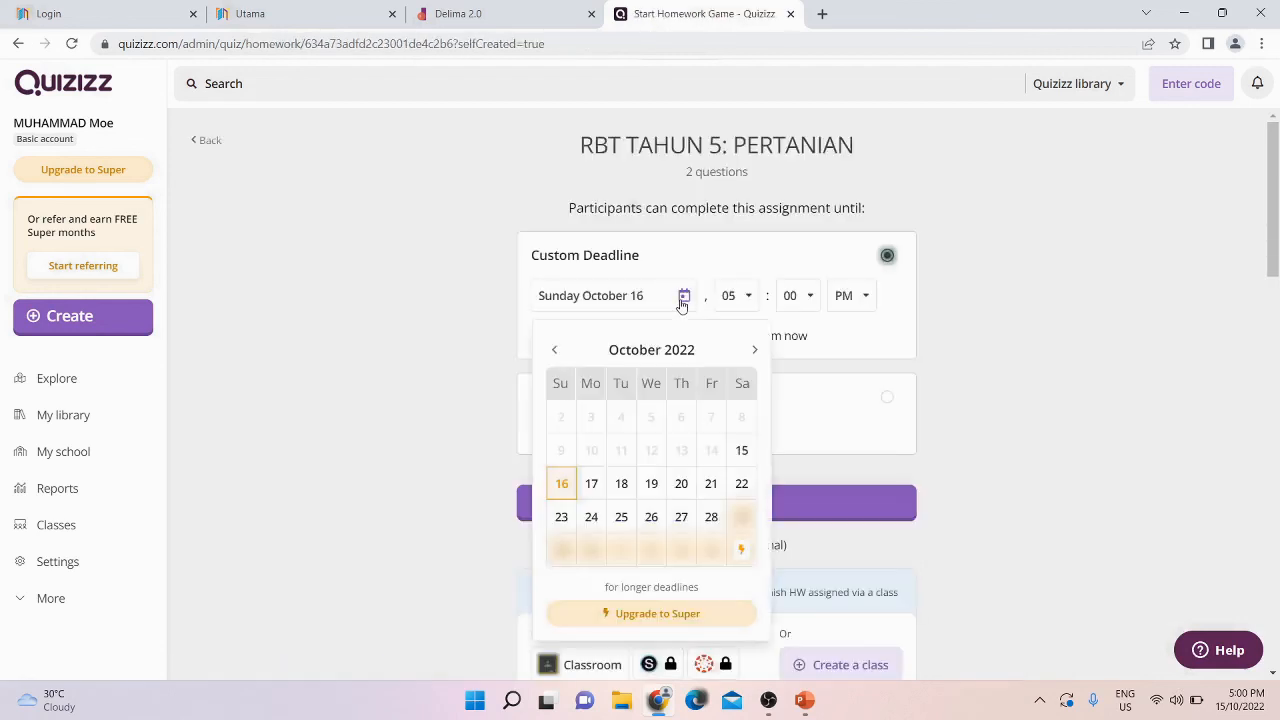
click(711, 520)
scroll(651, 426, down, 2)
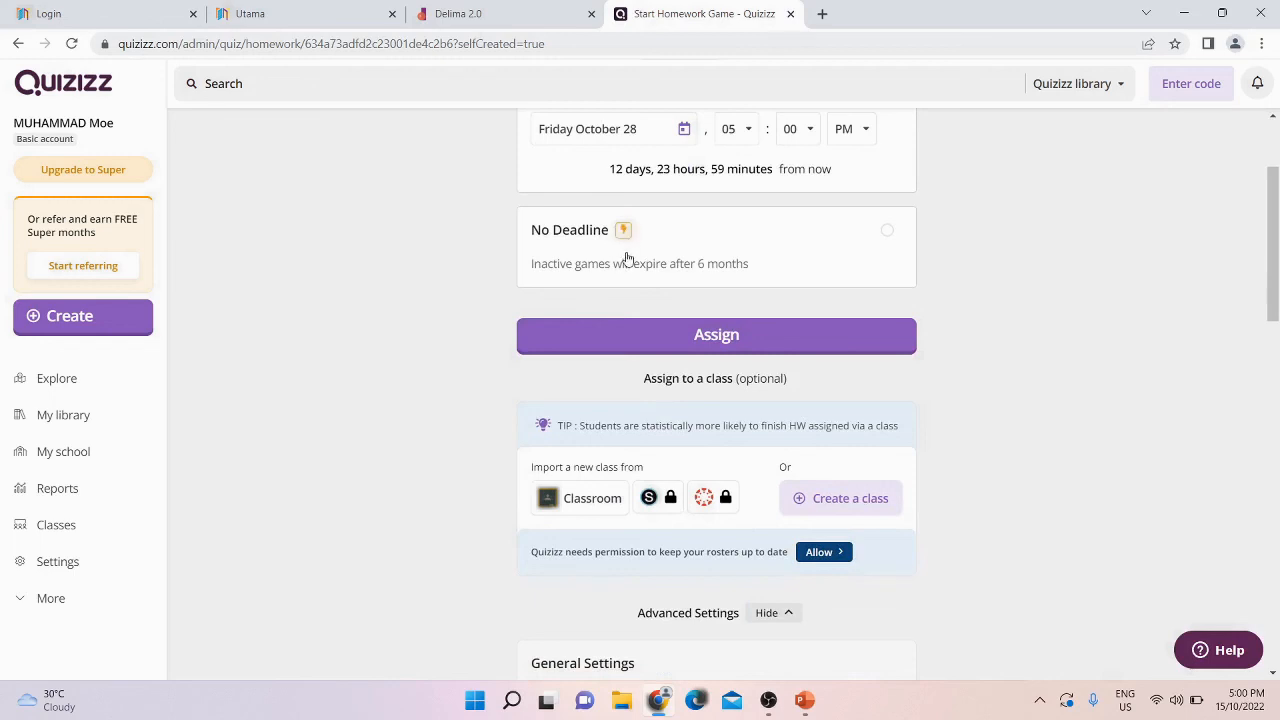
scroll(1022, 423, up, 2)
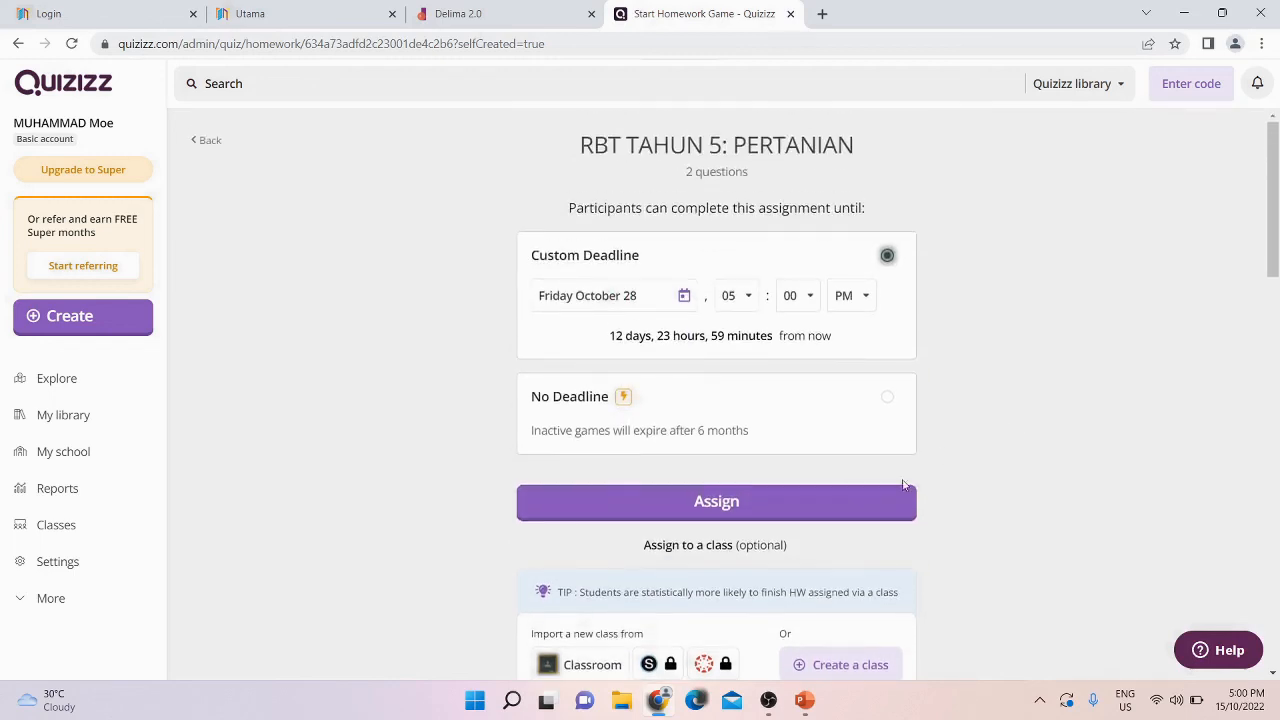
click(812, 507)
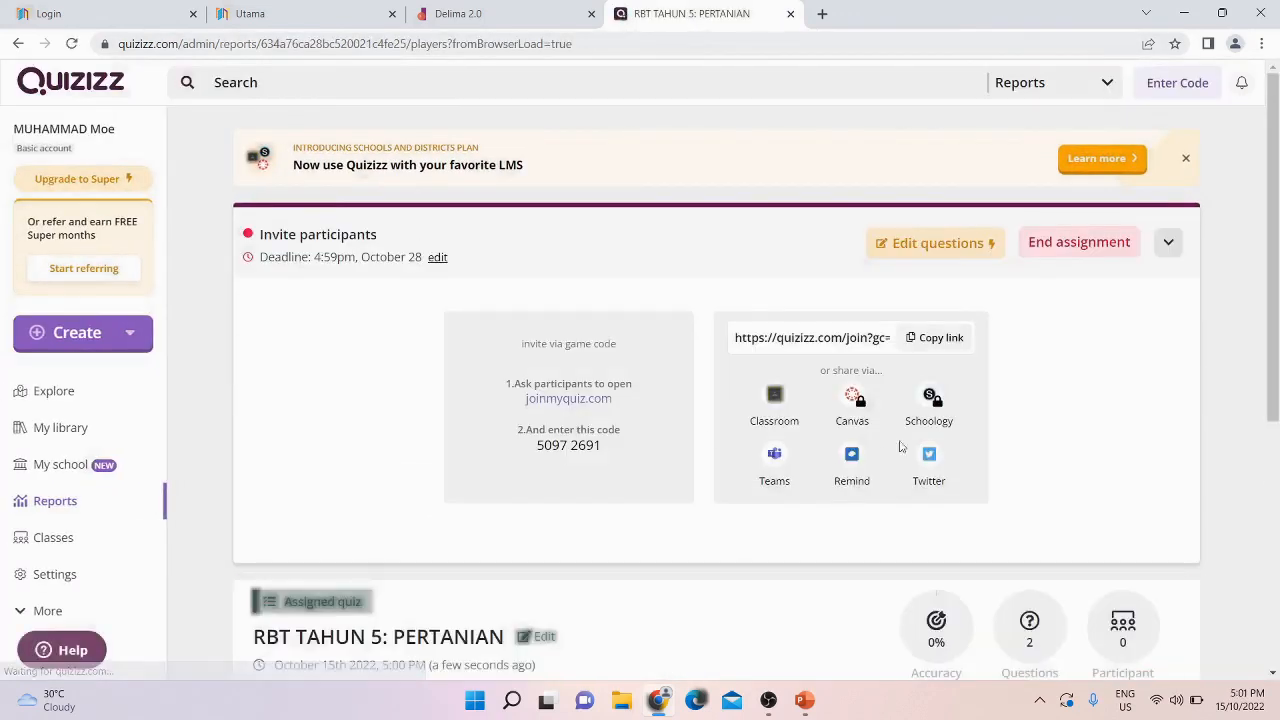
Copy the homework assignment's join link, and check the Delima 2.0 page before returning to the assignment report
click(957, 340)
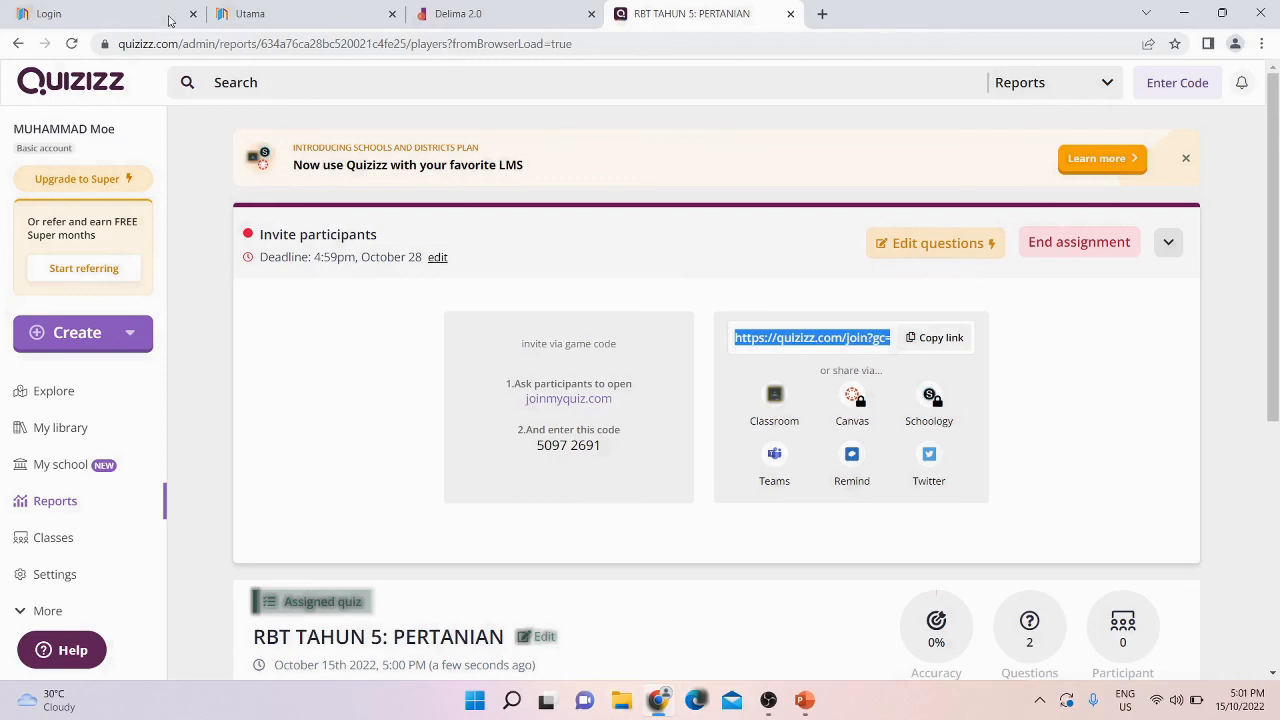
click(540, 10)
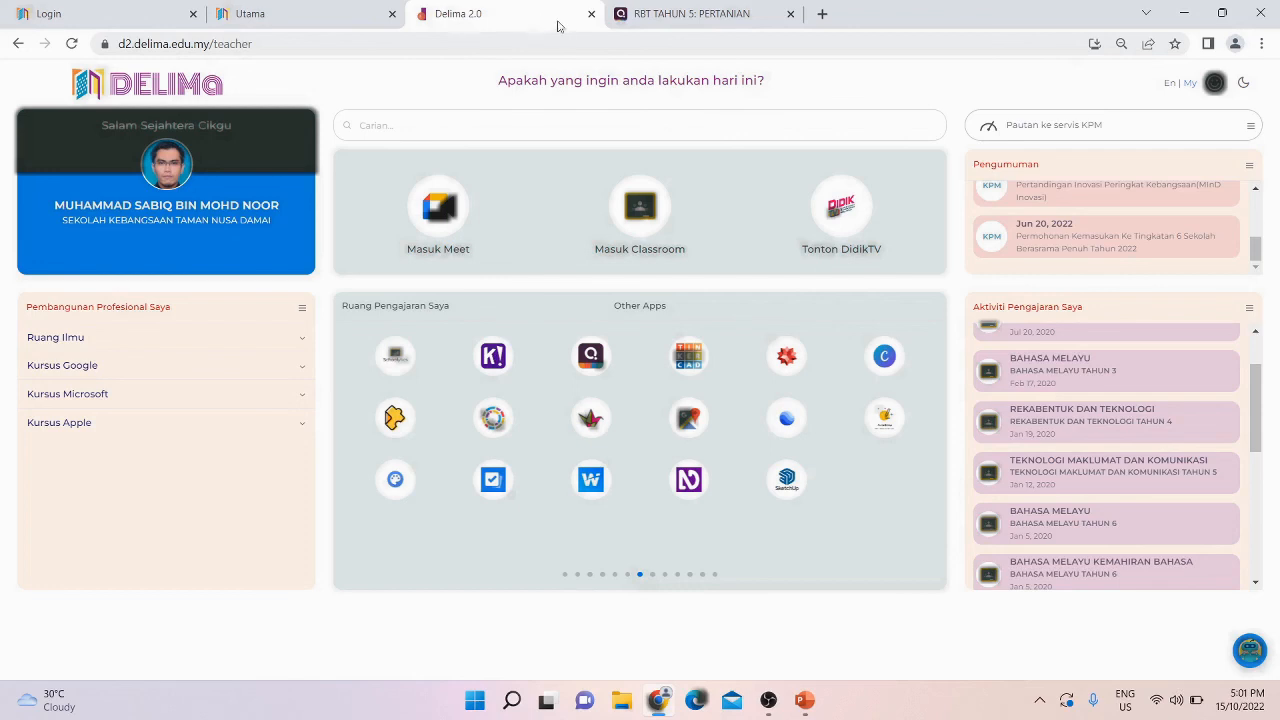
click(645, 20)
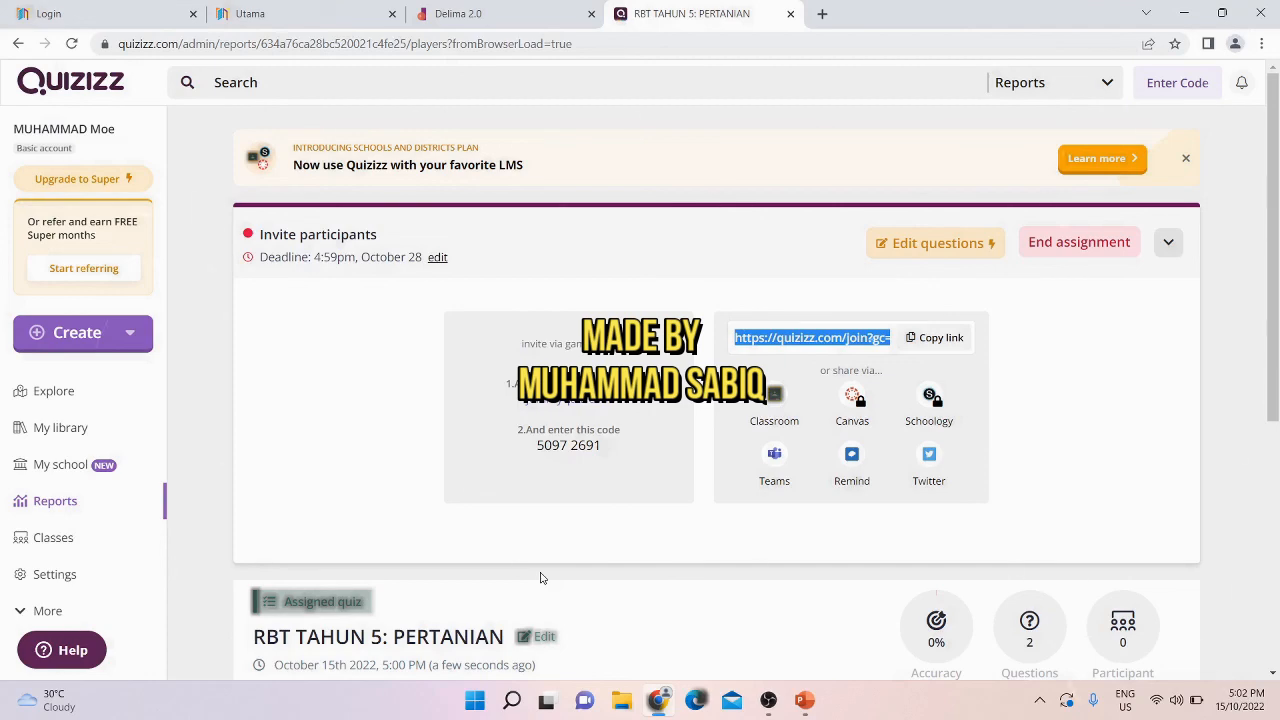
click(771, 701)
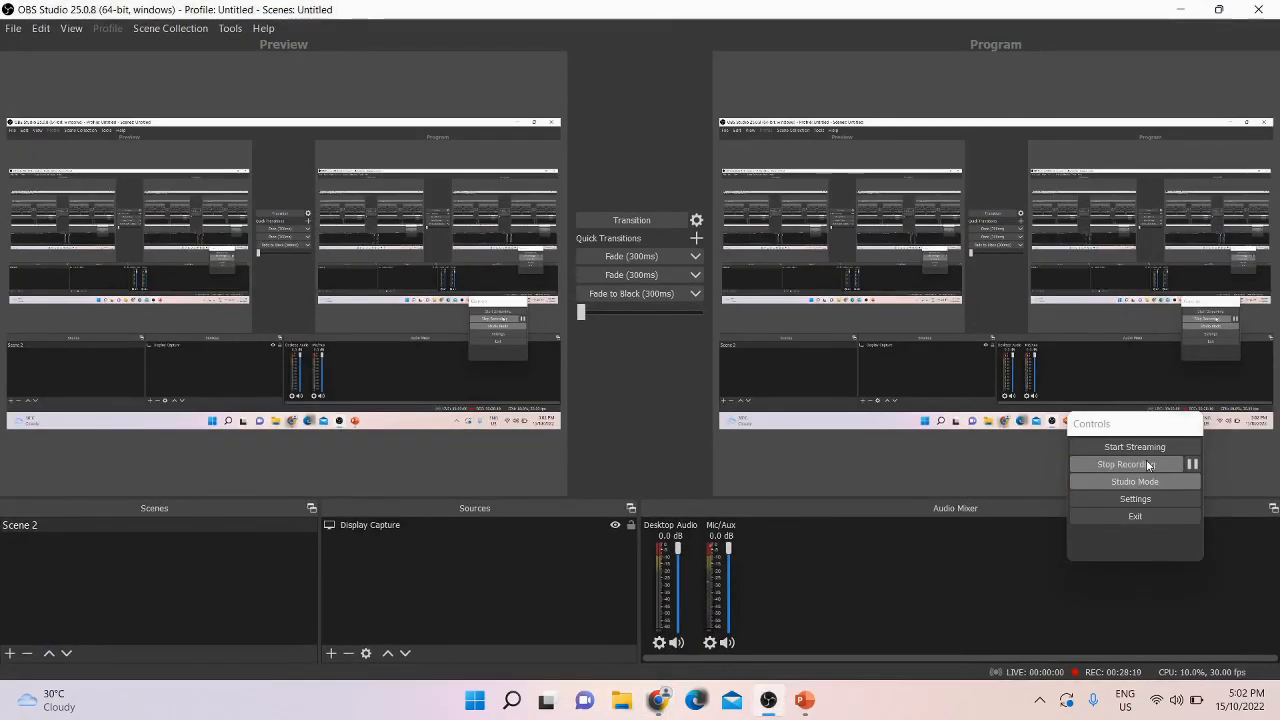